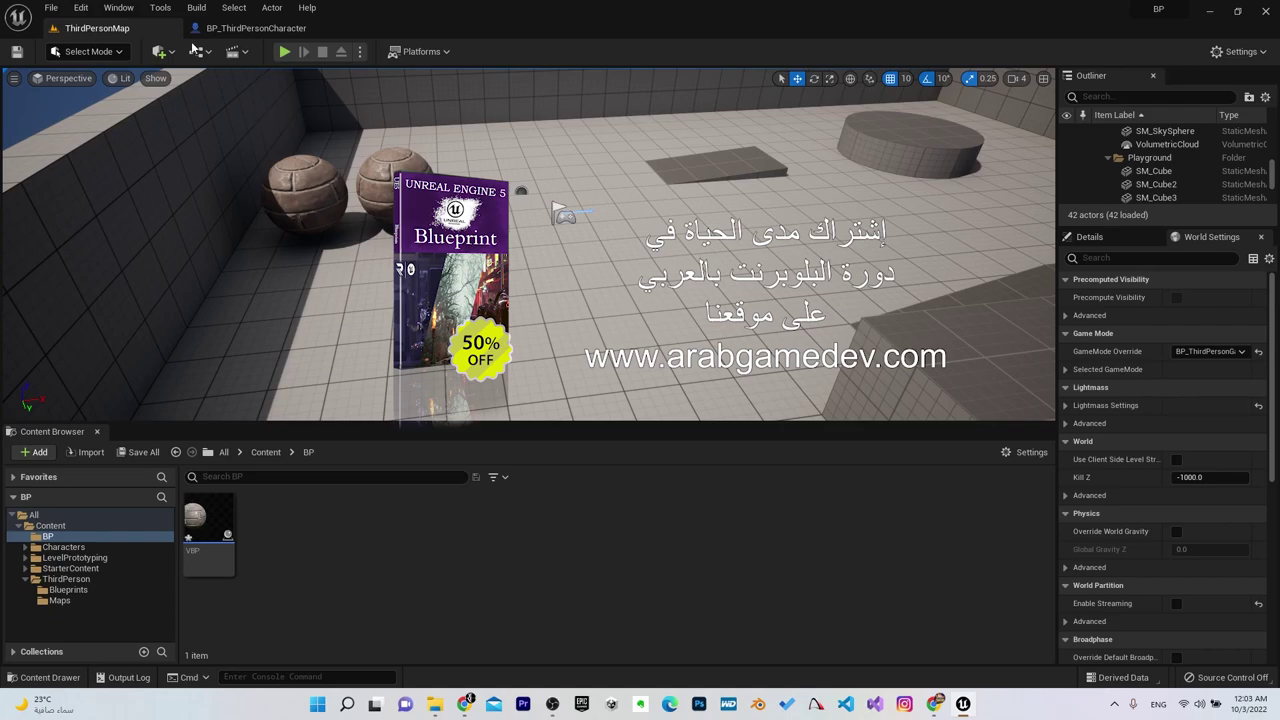
- Open the VBP Blueprint from the BP folder and select every node in its Event Graph
{"action": "left_click", "coordinate": [47, 537]}
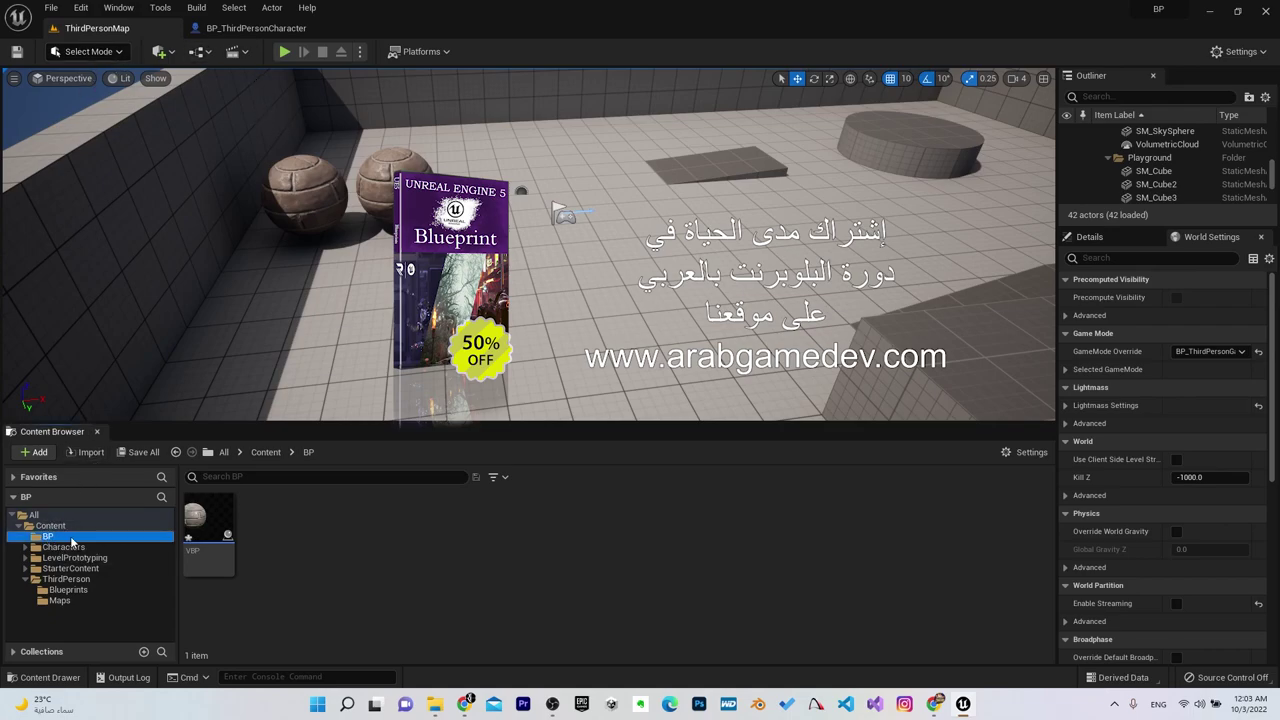
{"action": "mouse_move", "coordinate": [205, 529]}
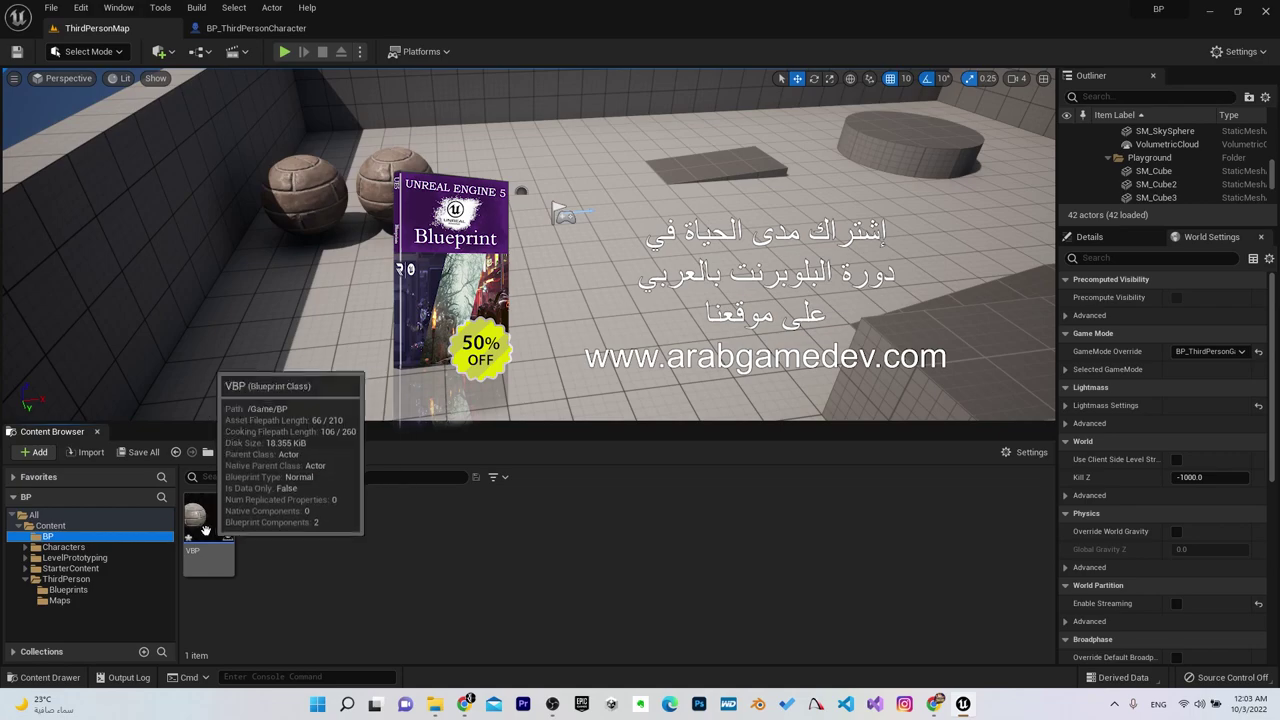
{"action": "left_click", "coordinate": [202, 520]}
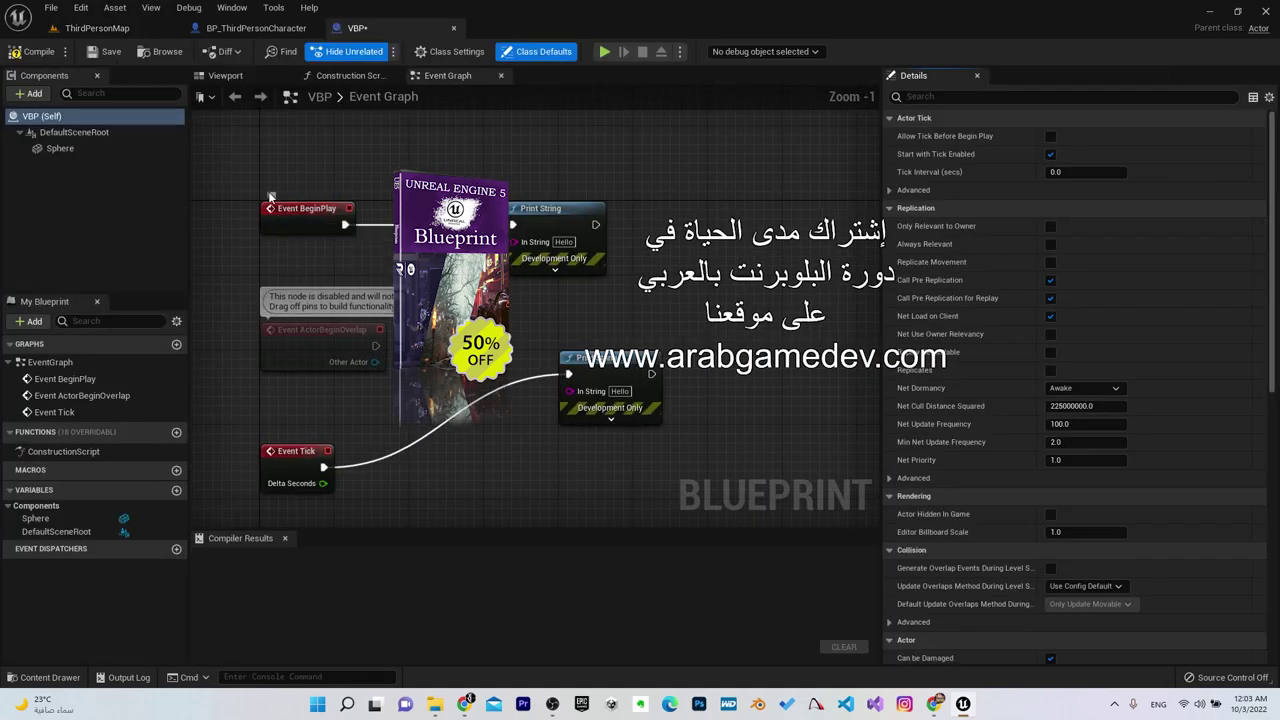
{"action": "mouse_move", "coordinate": [263, 189]}
{"action": "left_mouse_down"}
{"action": "mouse_move", "coordinate": [624, 487]}
{"action": "mouse_move", "coordinate": [636, 480]}
{"action": "left_mouse_up"}
- Delete all the selected nodes, leaving the VBP Event Graph empty at 1:1 zoom
{"action": "key", "text": "Delete"}
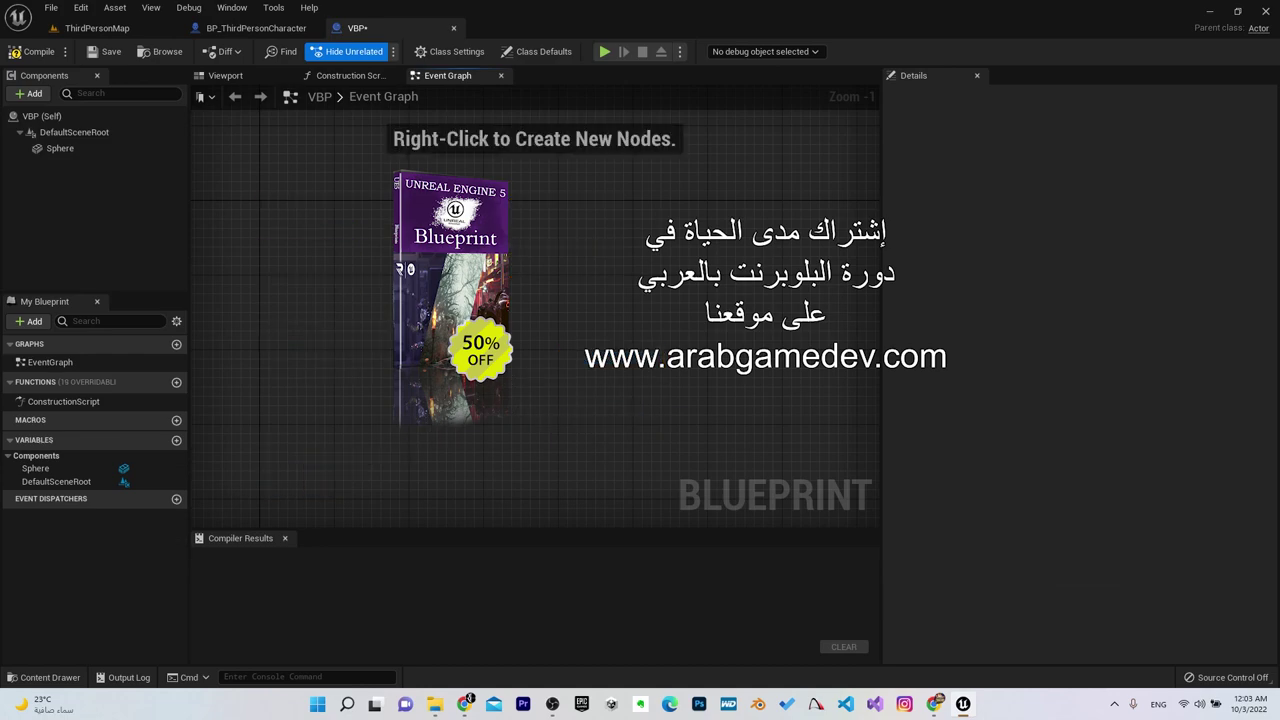
{"action": "scroll", "coordinate": [352, 280], "scroll_direction": "up", "scroll_amount": 1}
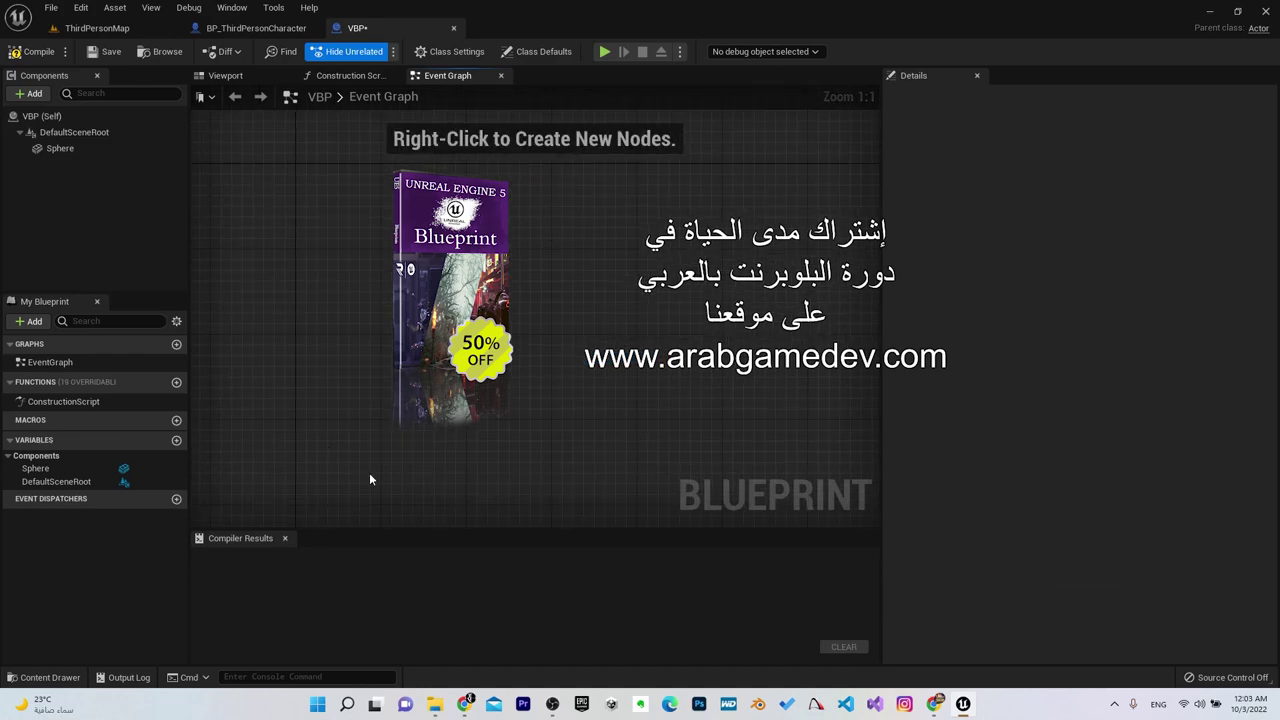
{"action": "right_click_drag", "start_coordinate": [400, 144], "coordinate": [380, 168]}
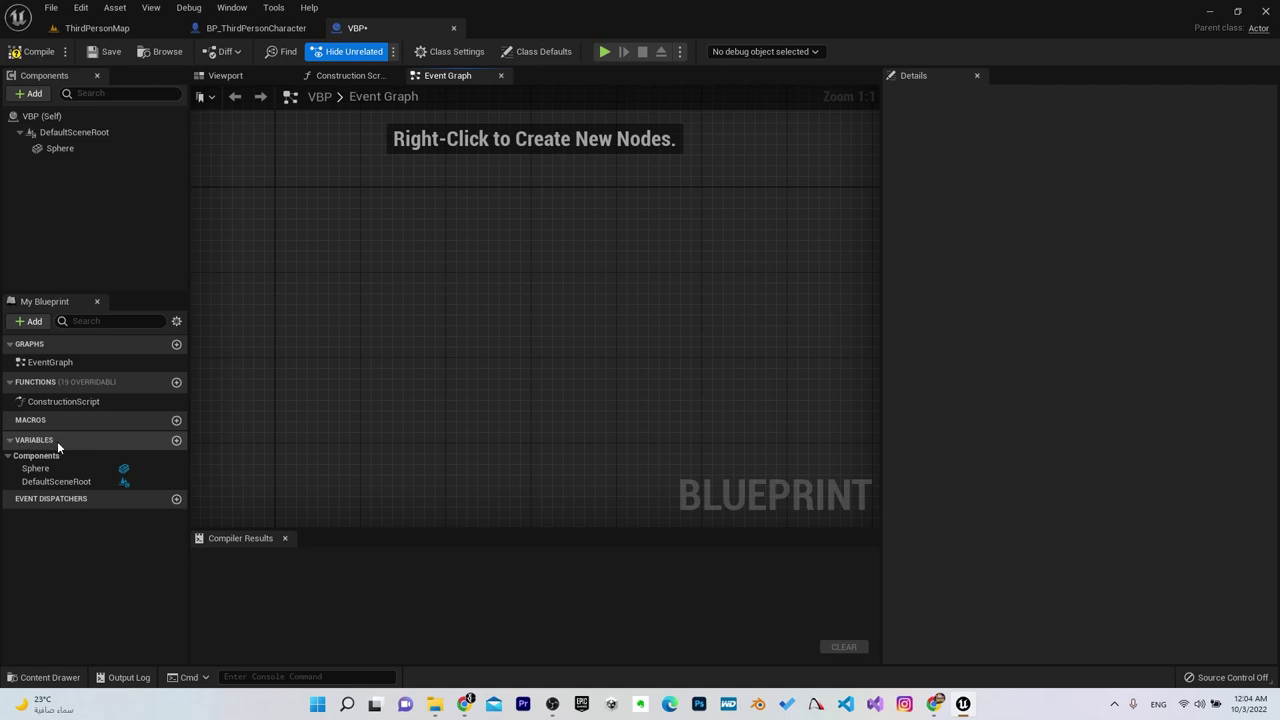
- Create a variable named NewVariable, keeping its type as Boolean
{"action": "left_click", "coordinate": [177, 441]}
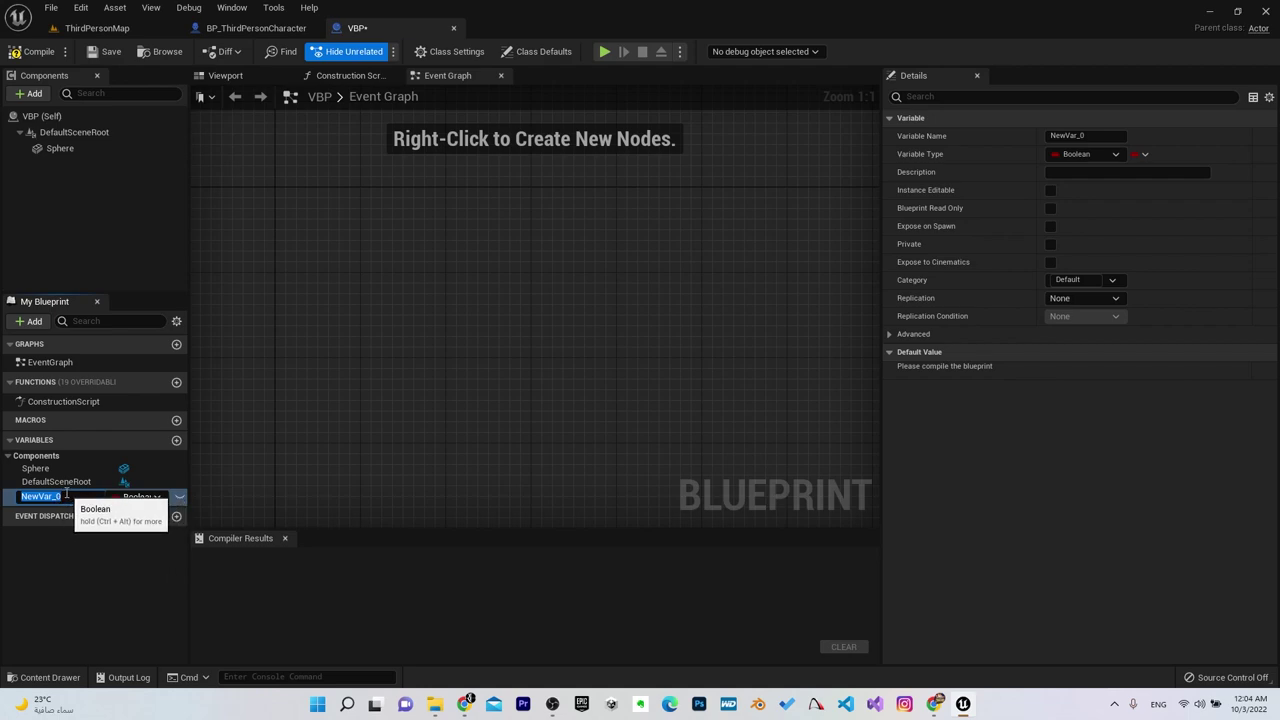
{"action": "type", "text": "N"}
{"action": "key", "text": "Return"}
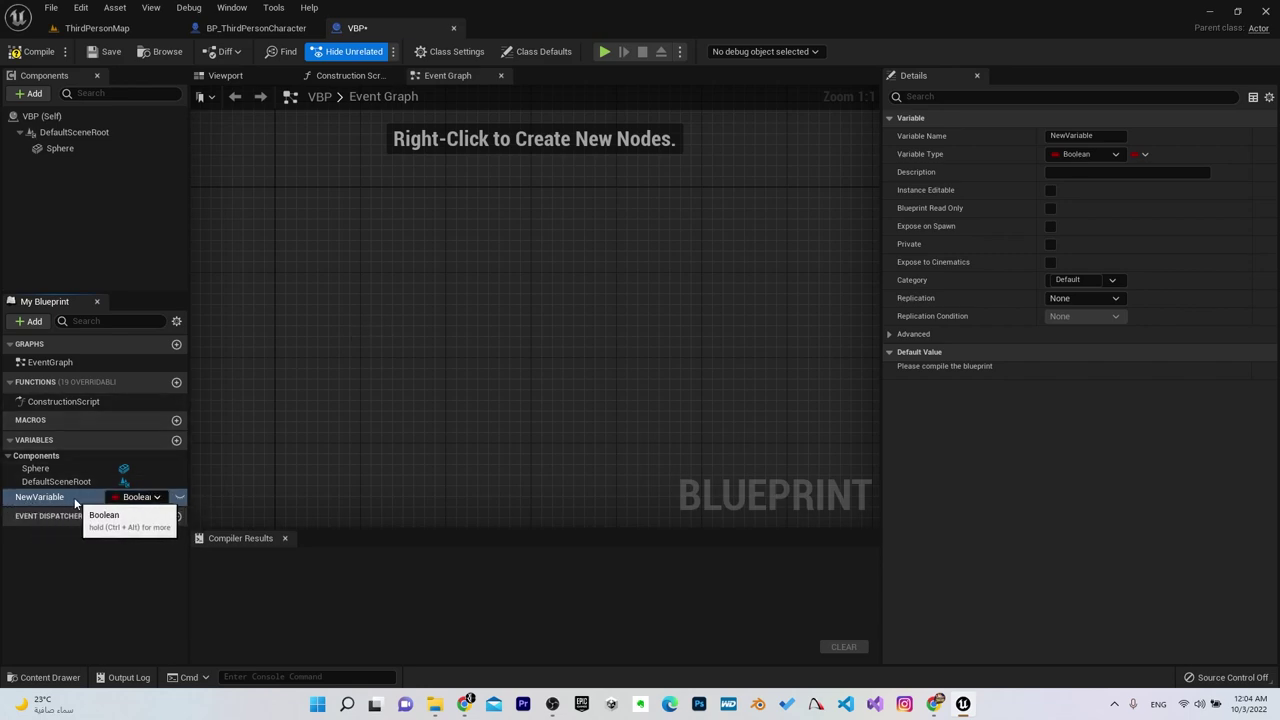
{"action": "left_click", "coordinate": [140, 497]}
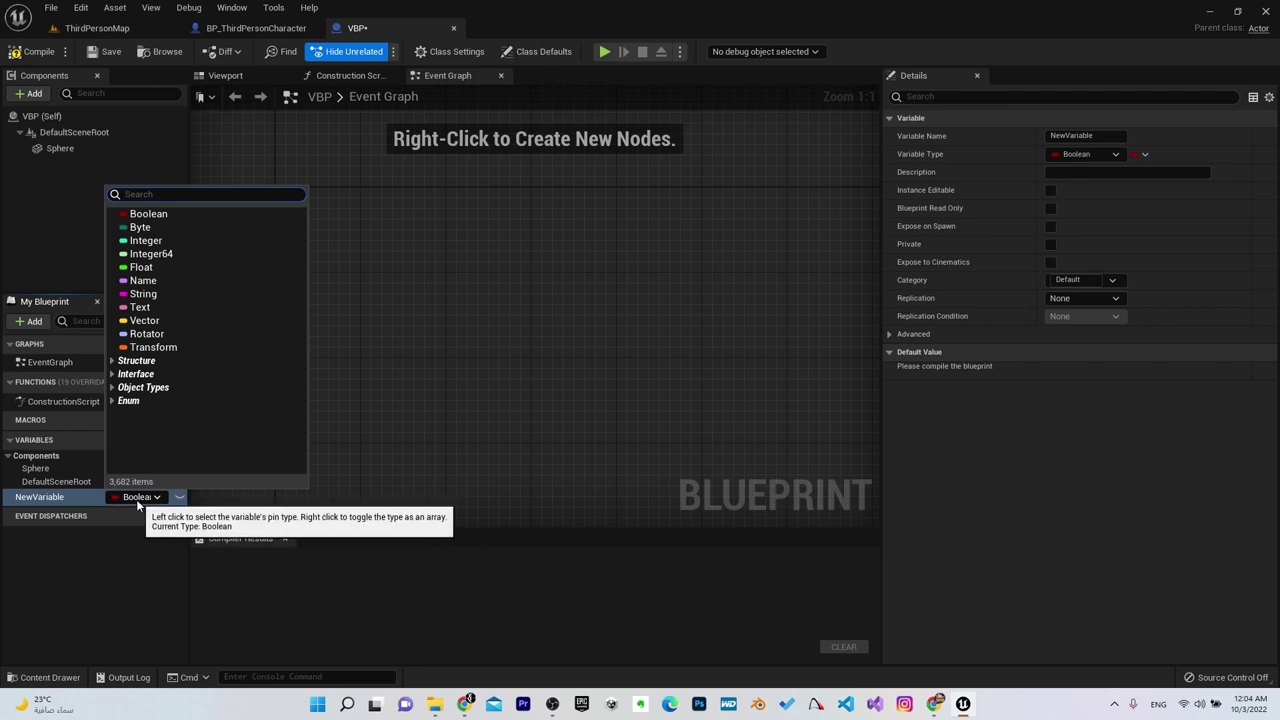
{"action": "left_click", "coordinate": [121, 592]}
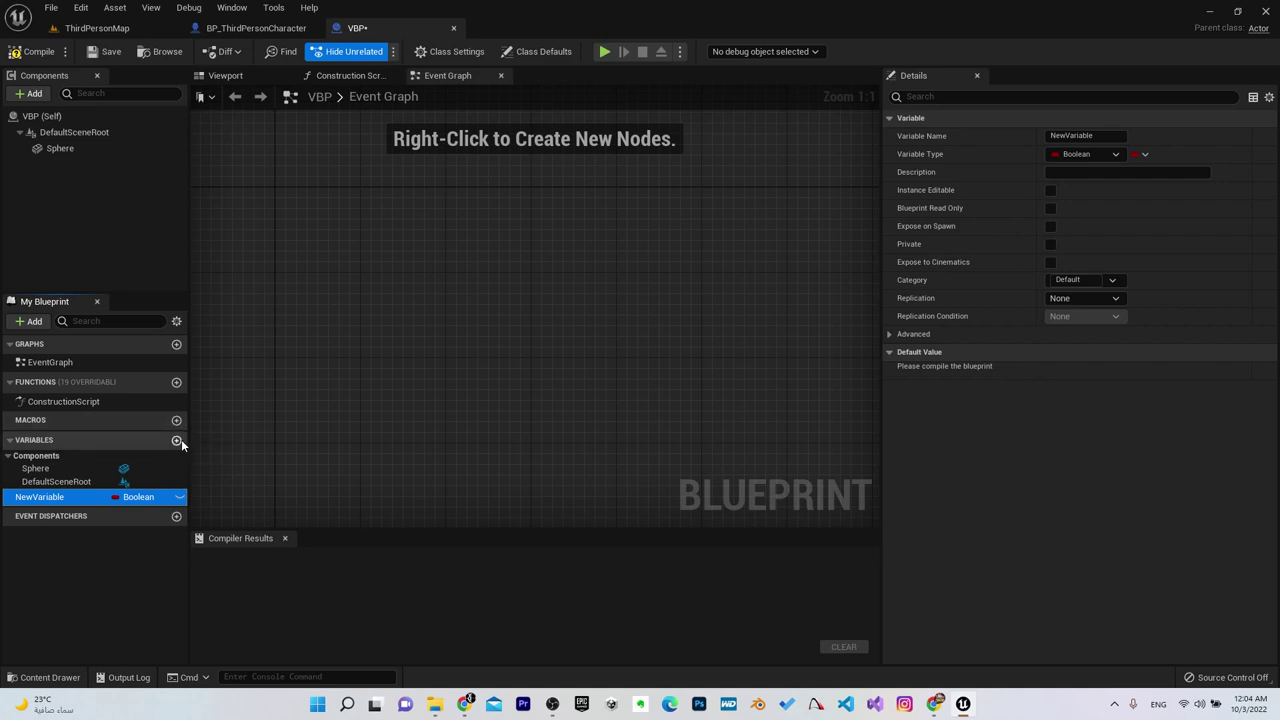
{"action": "left_click", "coordinate": [33, 323]}
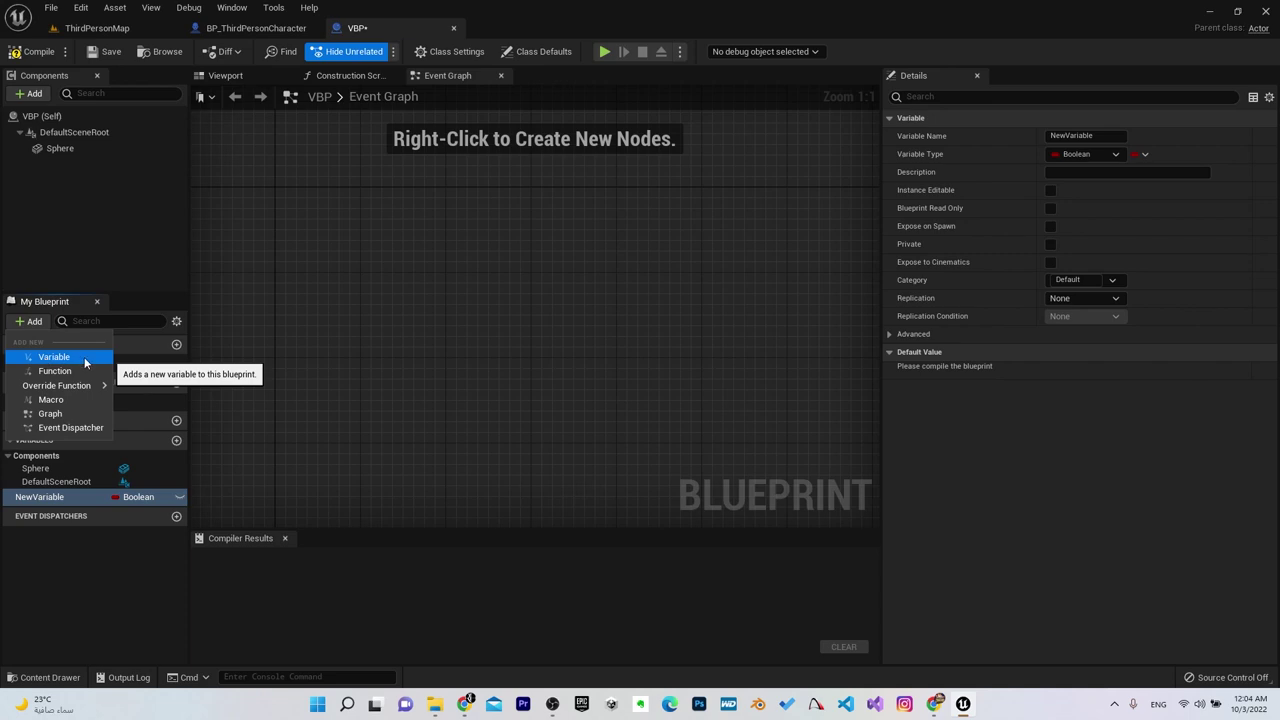
{"action": "mouse_move", "coordinate": [56, 385]}
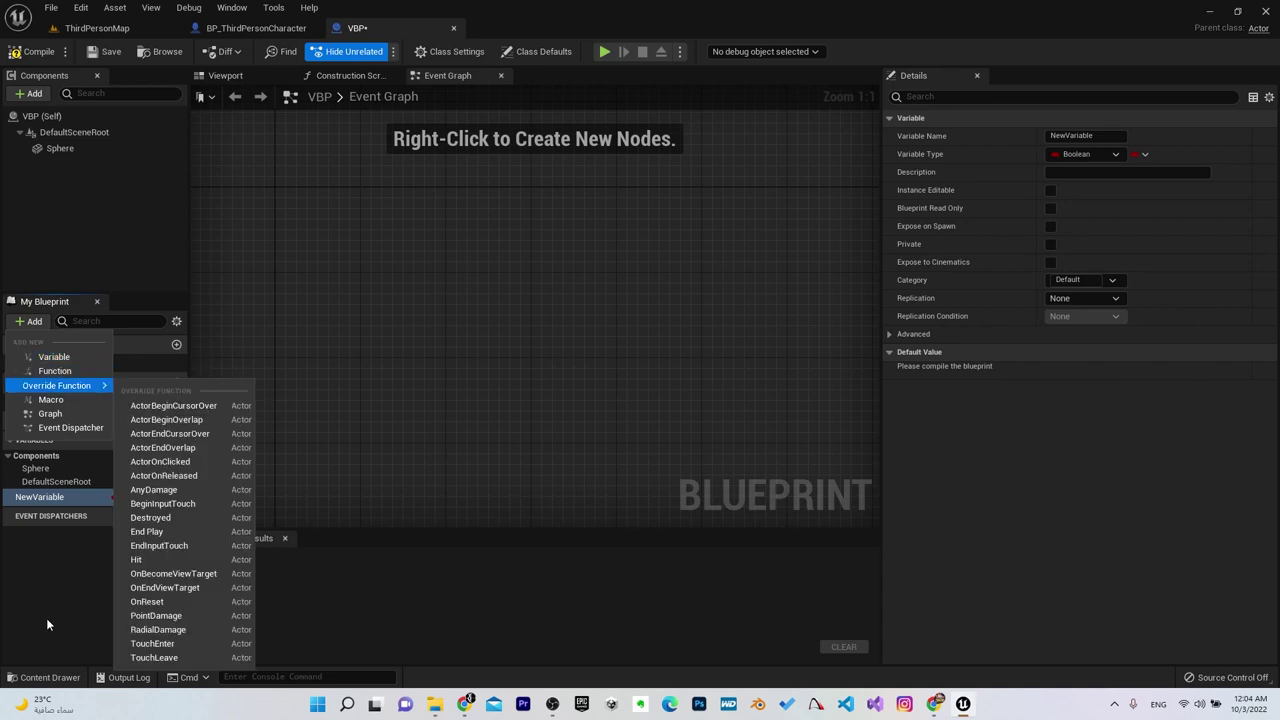
{"action": "left_click", "coordinate": [46, 620]}
{"action": "left_click", "coordinate": [27, 500]}
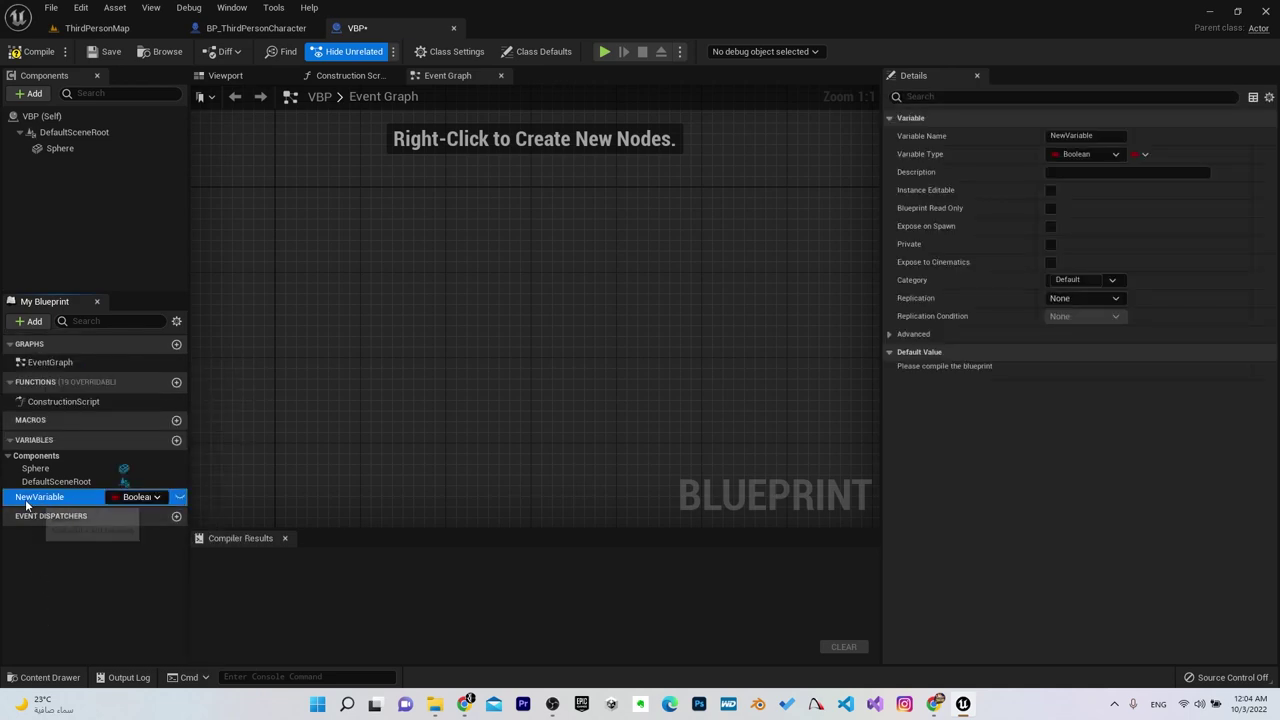
{"action": "right_click", "coordinate": [44, 504]}
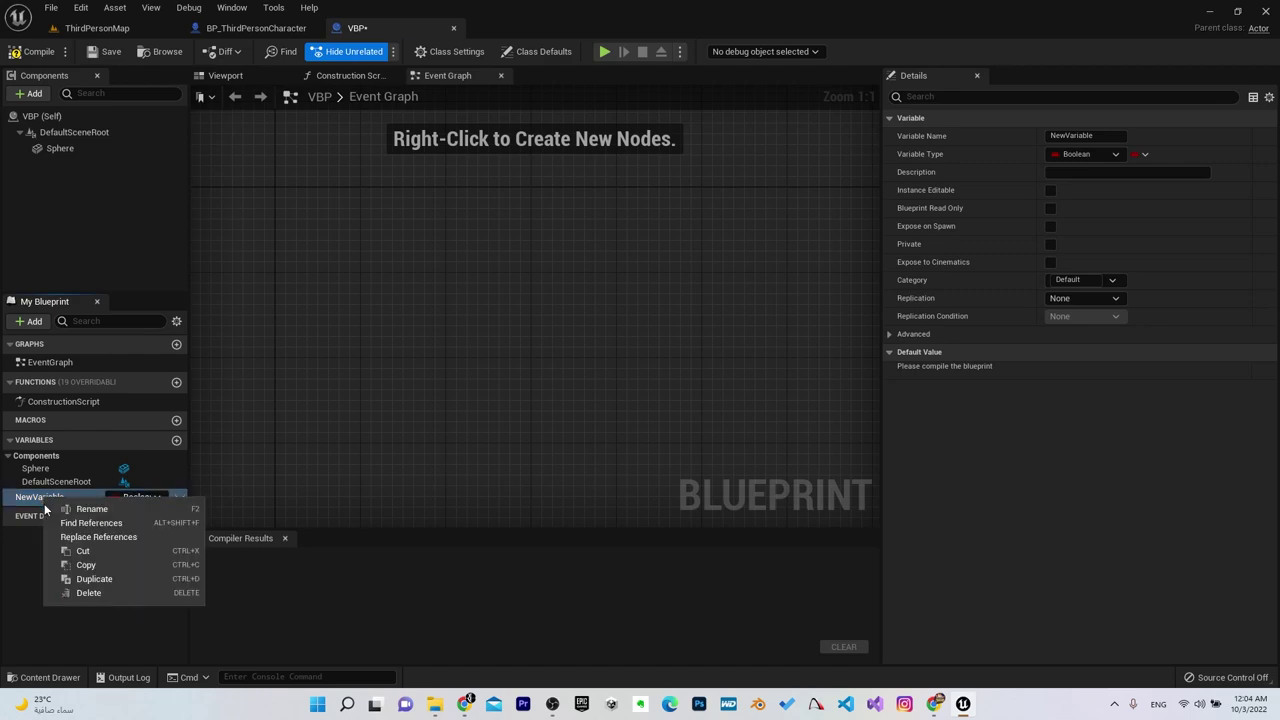
{"action": "left_click", "coordinate": [90, 509]}
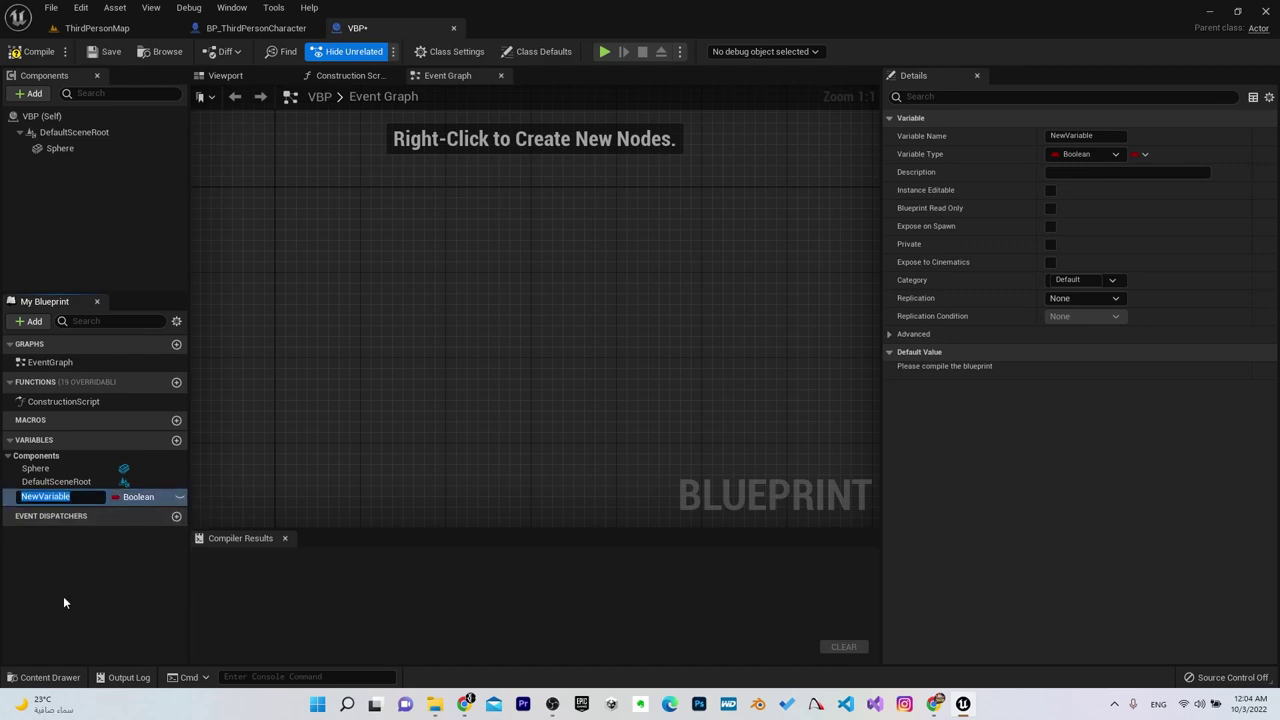
{"action": "left_click", "coordinate": [62, 575]}
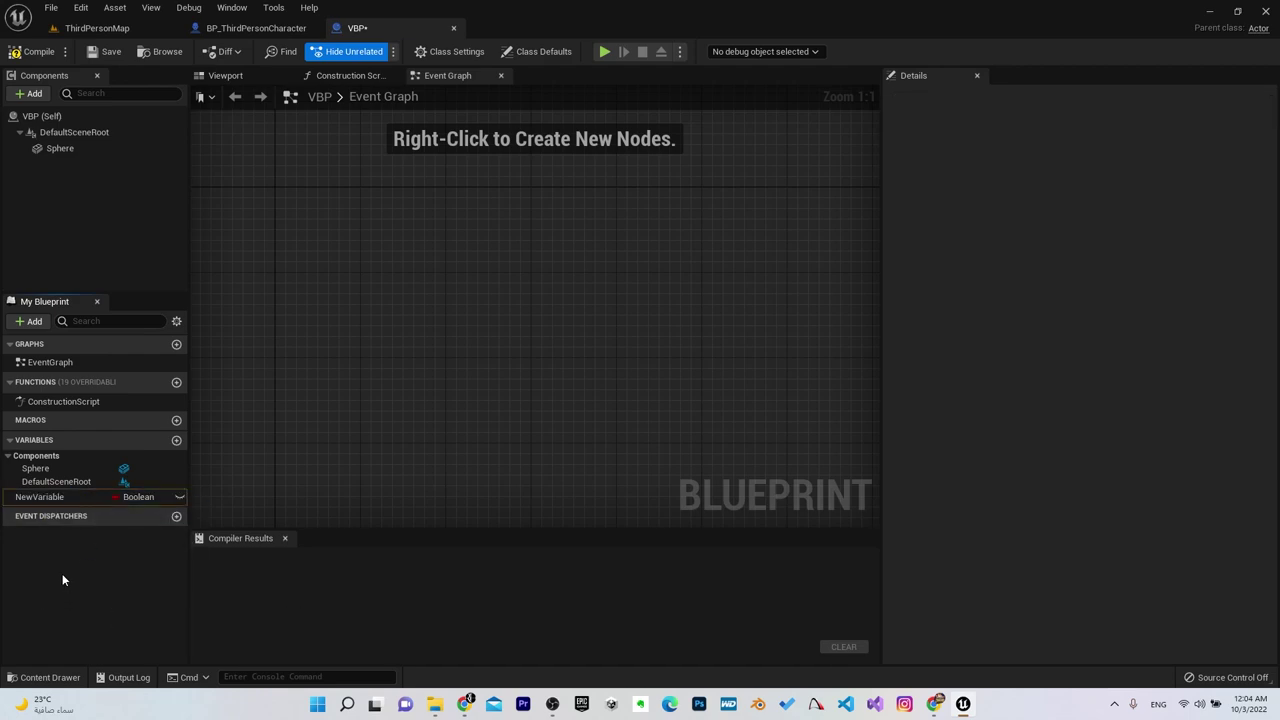
{"action": "left_click", "coordinate": [67, 497]}
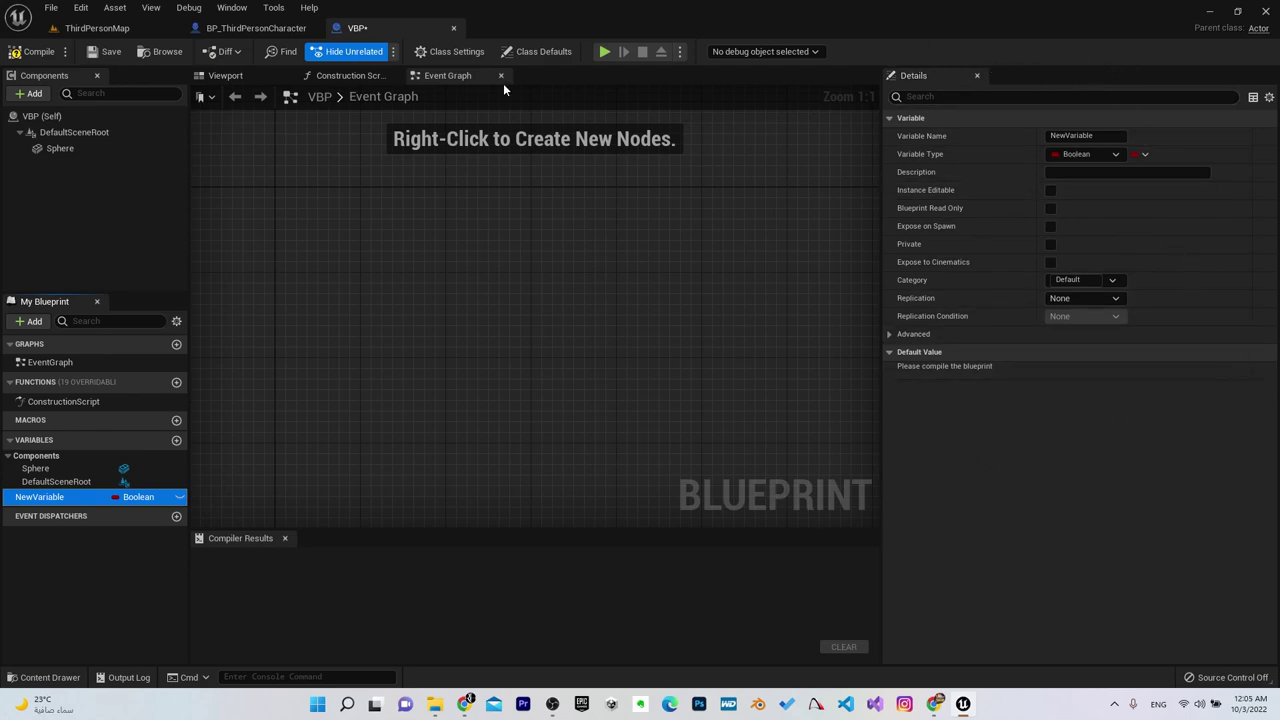
{"action": "left_click", "coordinate": [231, 7]}
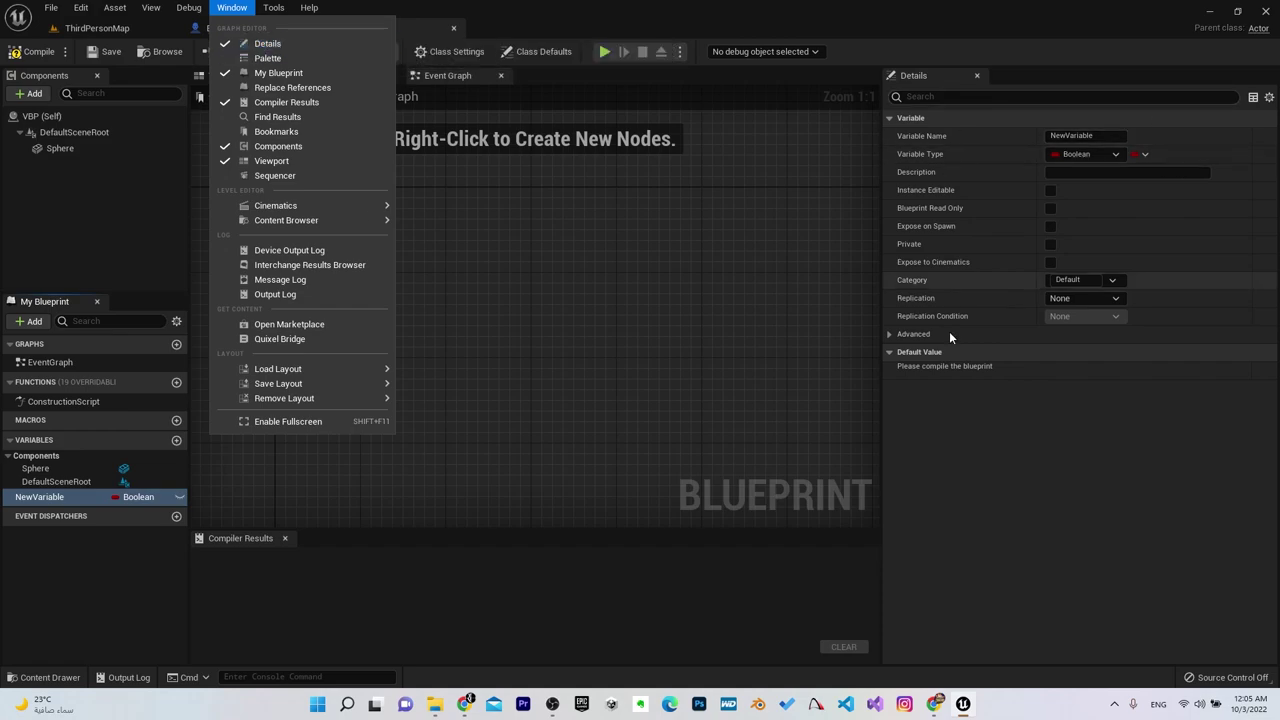
{"action": "left_click", "coordinate": [1034, 540]}
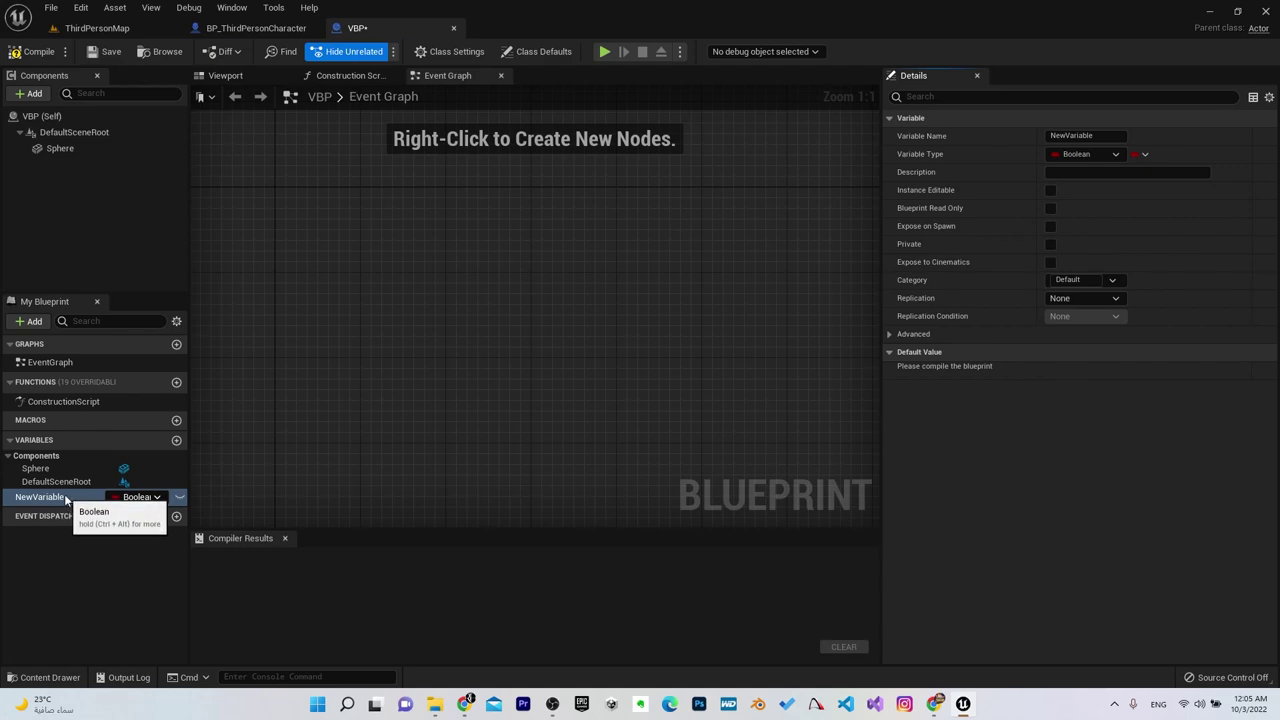
{"action": "left_click", "coordinate": [1075, 135]}
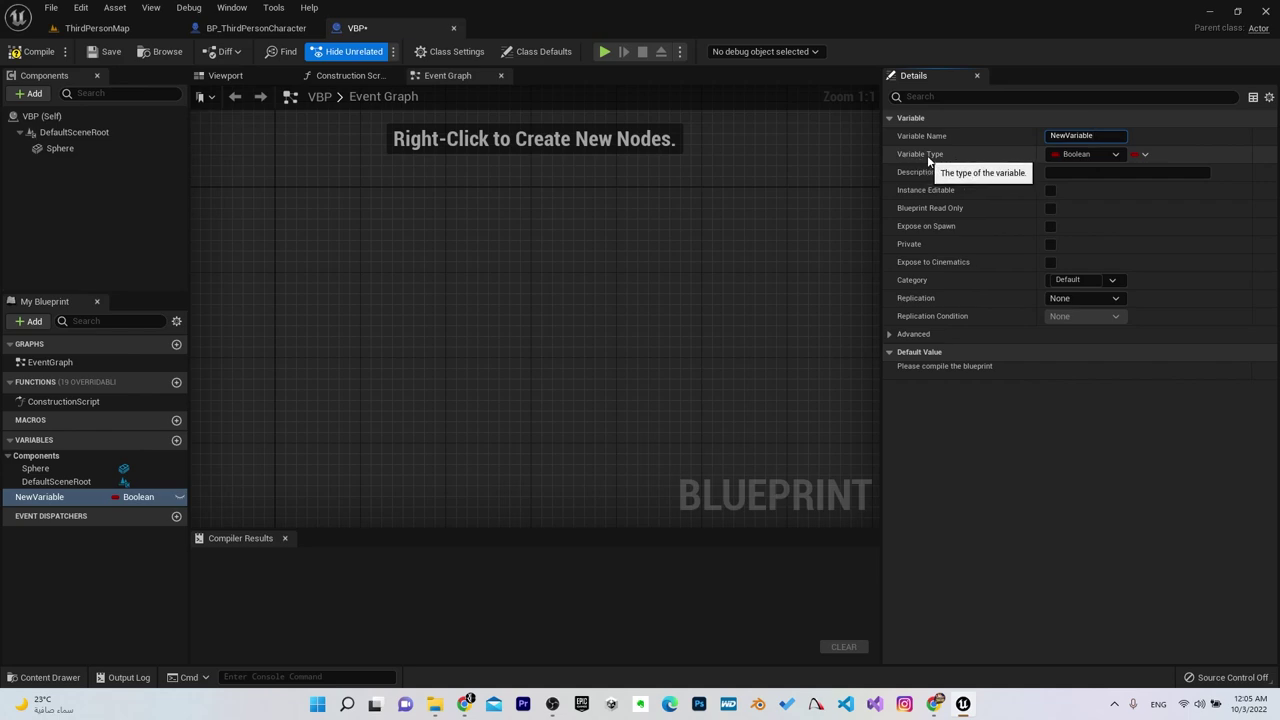
{"action": "left_click", "coordinate": [1090, 156]}
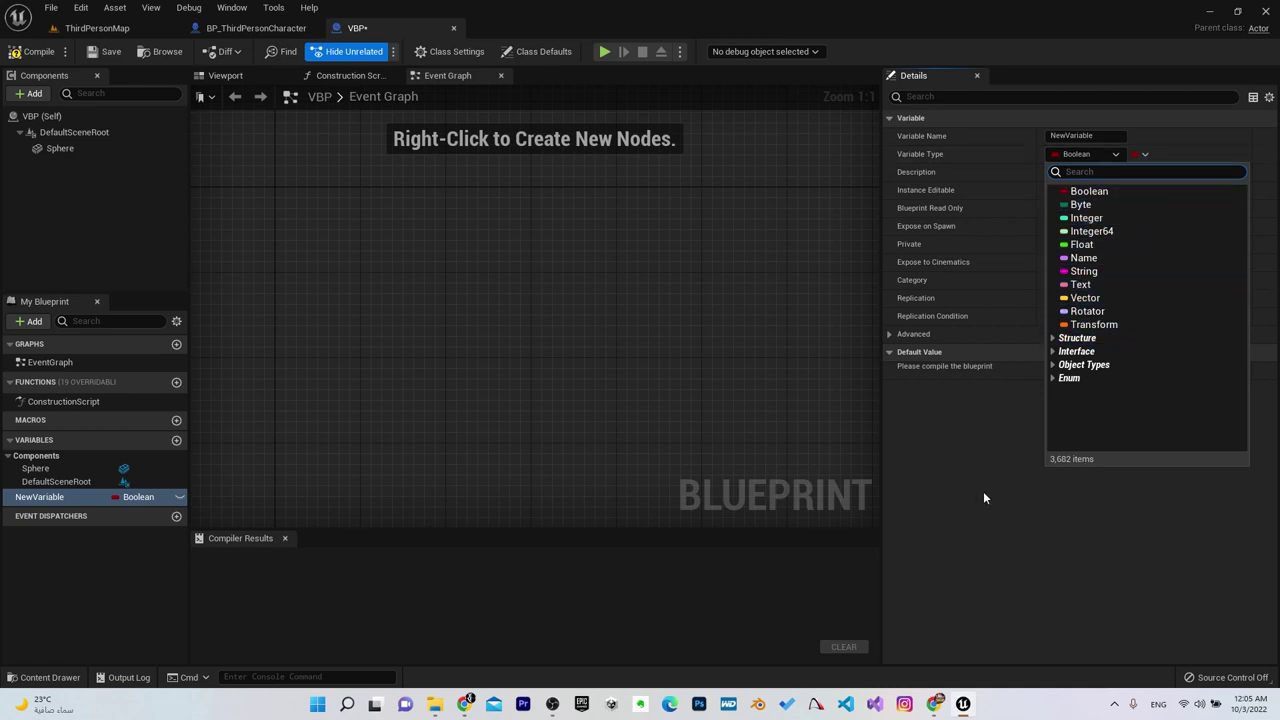
{"action": "left_click", "coordinate": [938, 500]}
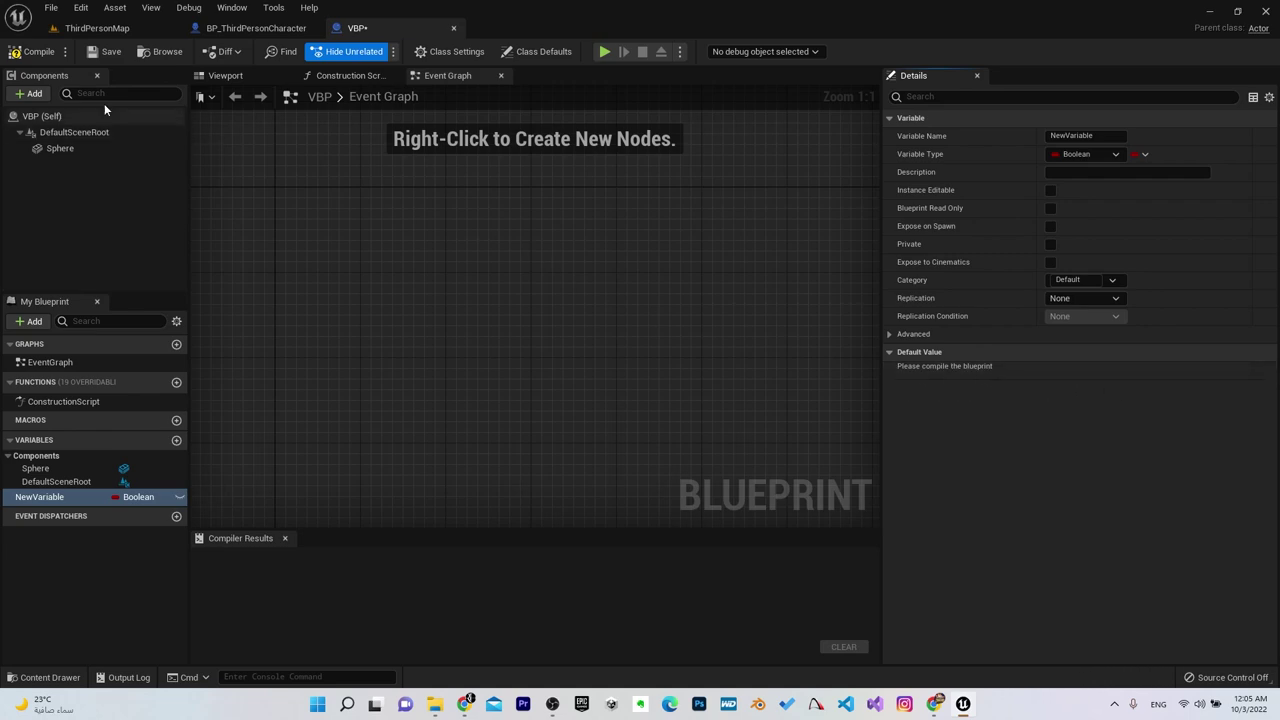
- Compile VBP, then toggle NewVariable's default value to true and back to false
{"action": "left_click", "coordinate": [35, 51]}
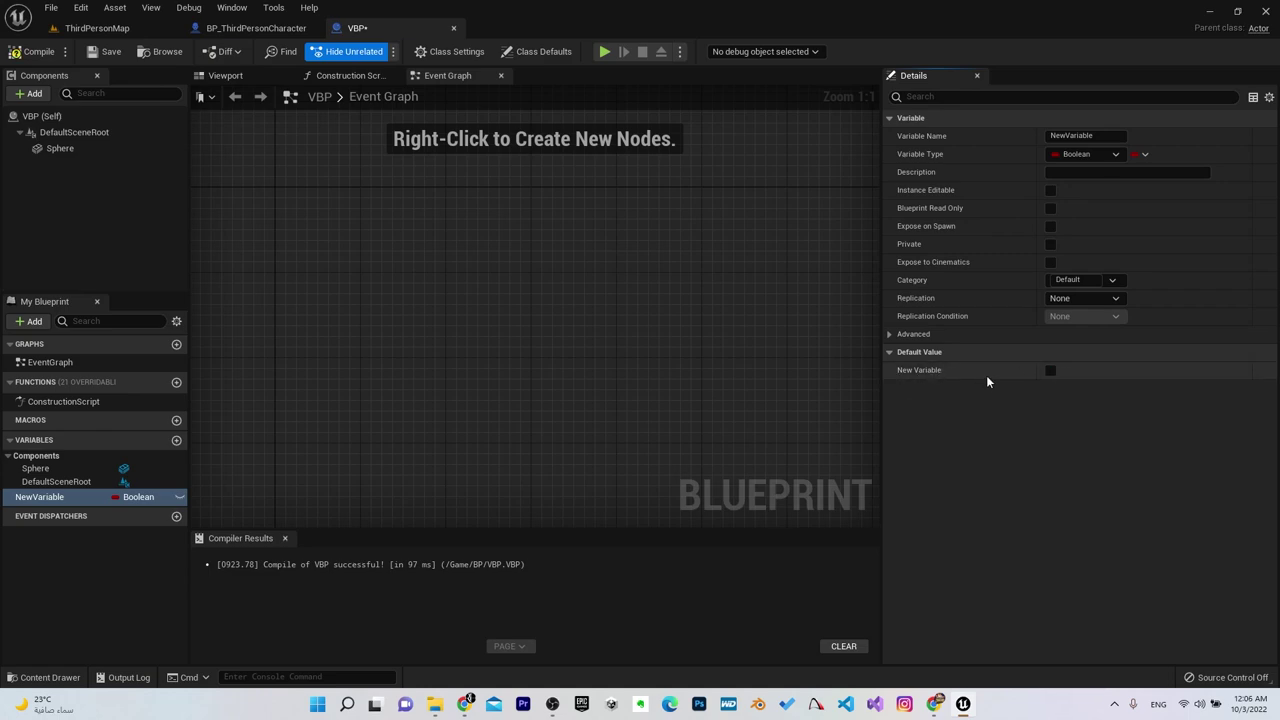
{"action": "left_click", "coordinate": [1050, 370]}
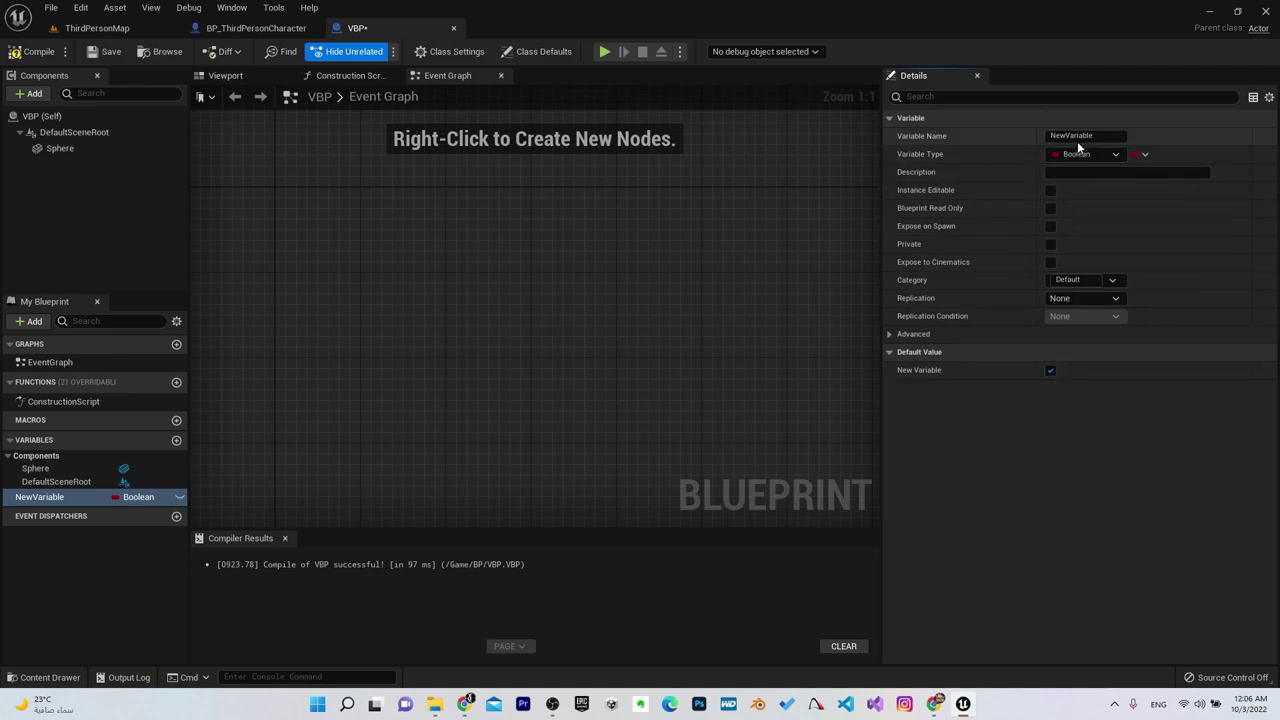
{"action": "left_click", "coordinate": [1051, 370]}
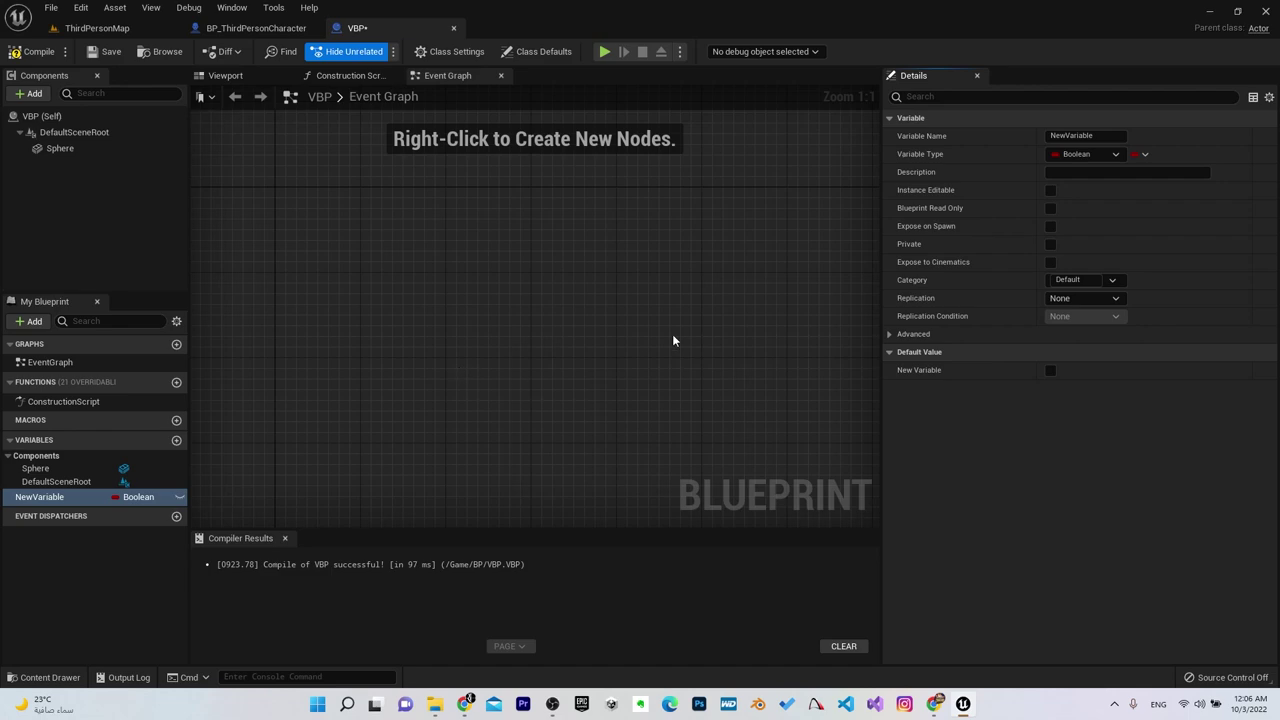
- Drop NewVariable into the graph as a getter node and move it left
{"action": "mouse_move", "coordinate": [40, 497]}
{"action": "left_mouse_down"}
{"action": "mouse_move", "coordinate": [296, 350]}
{"action": "mouse_move", "coordinate": [516, 285]}
{"action": "left_mouse_up"}
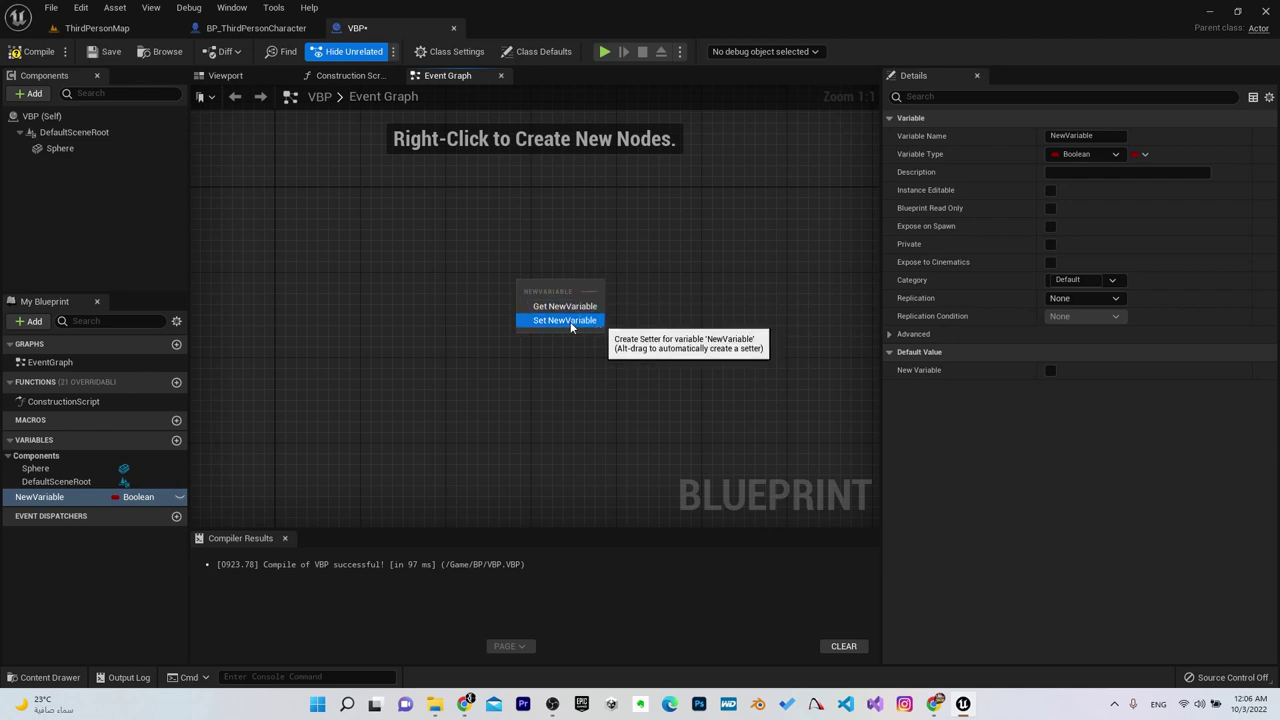
{"action": "left_click", "coordinate": [545, 306]}
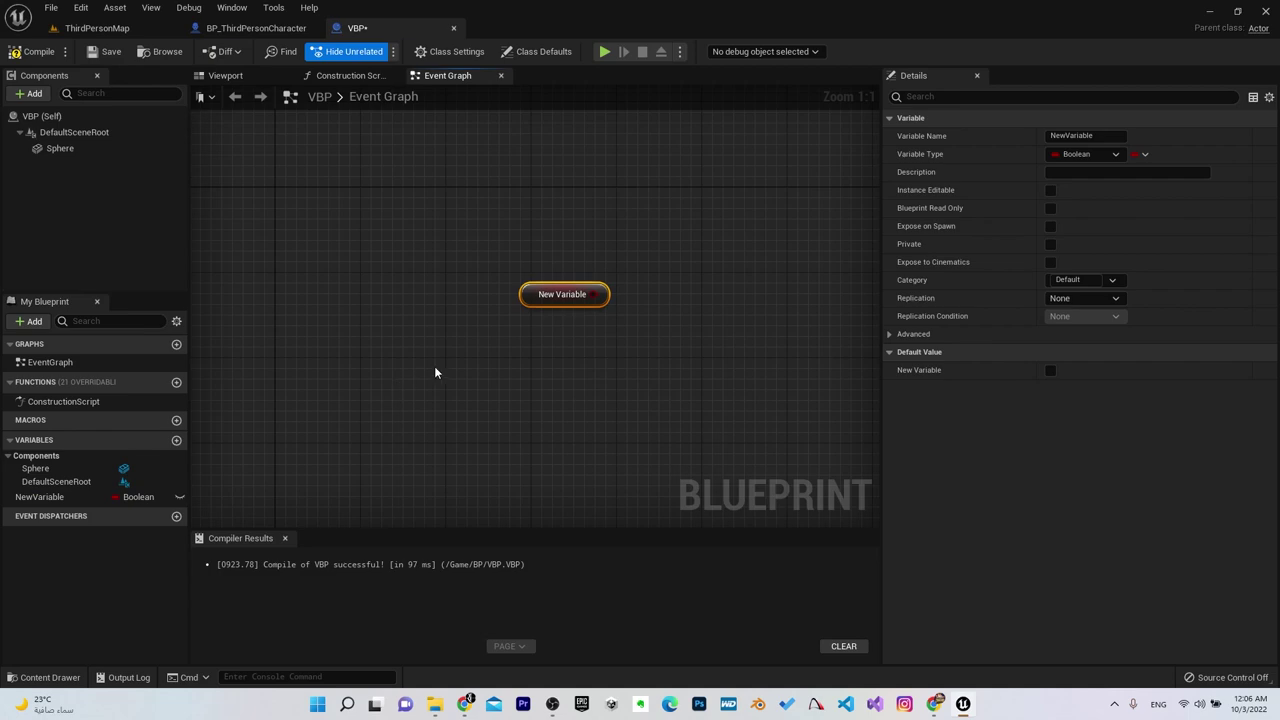
{"action": "left_click_drag", "start_coordinate": [529, 297], "coordinate": [398, 293]}
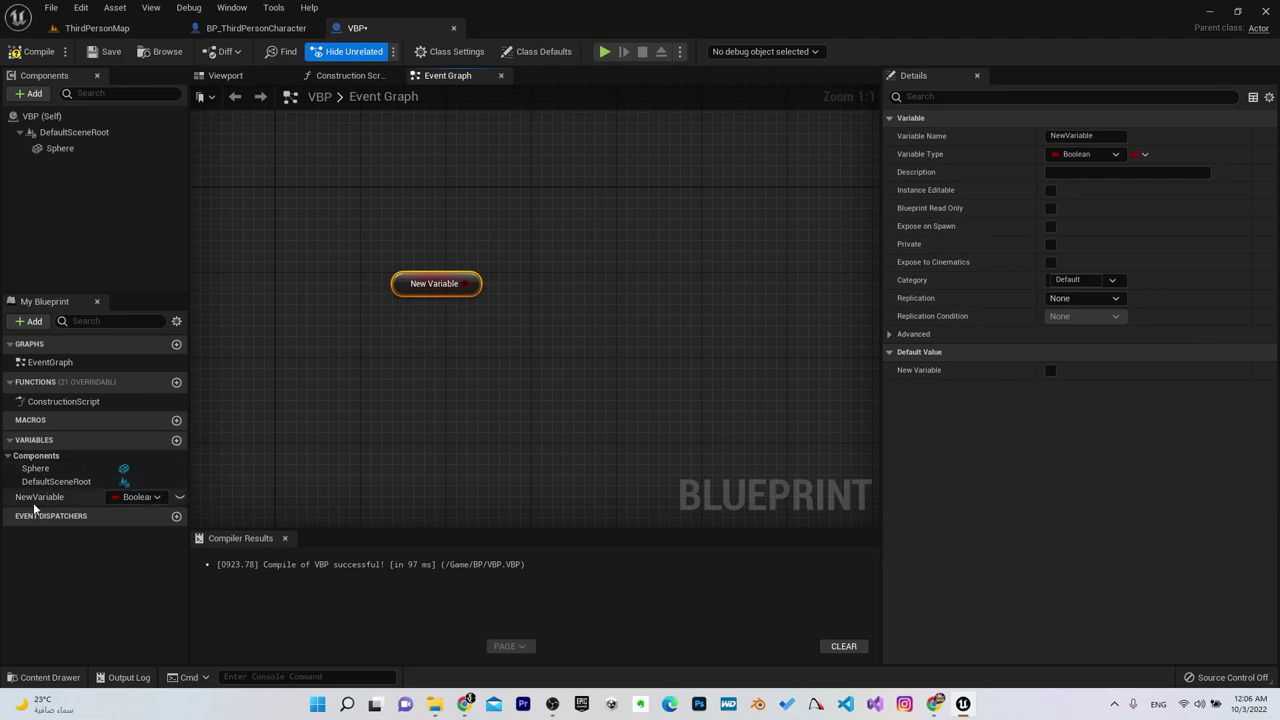
- Drop NewVariable into the graph again as a SET NewVariable node
{"action": "left_click_drag", "start_coordinate": [40, 497], "coordinate": [599, 264]}
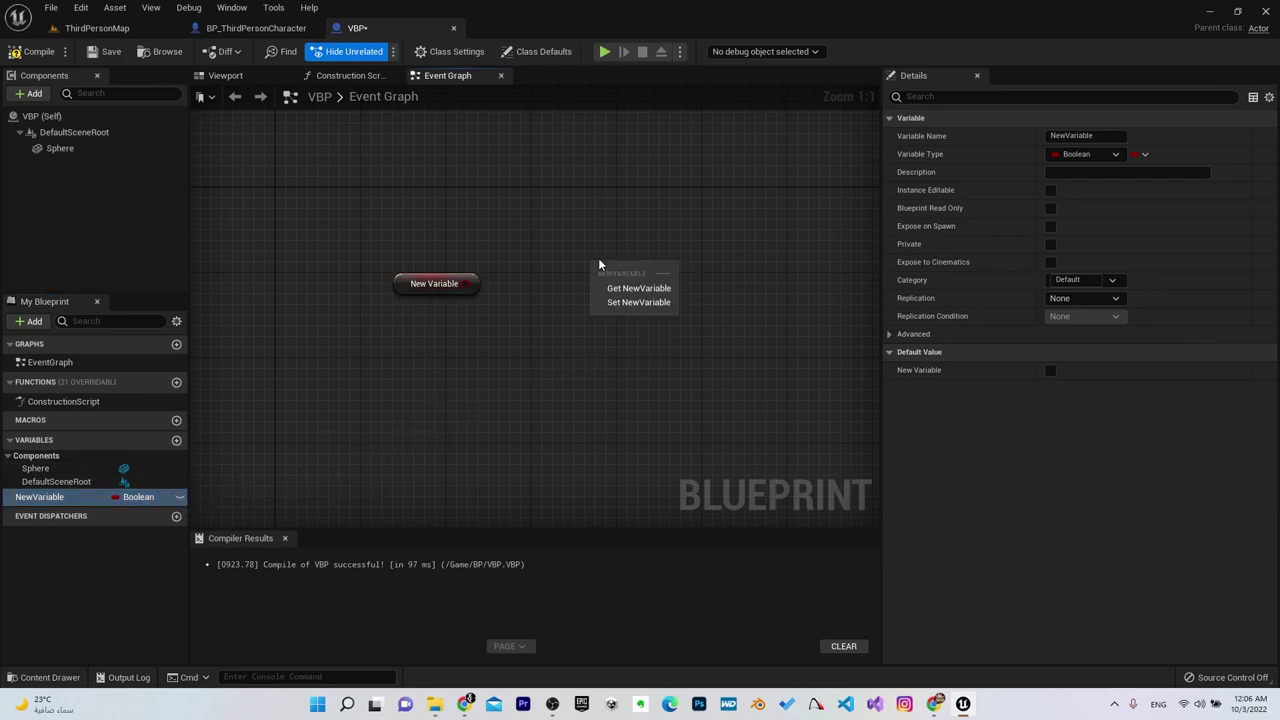
{"action": "left_click", "coordinate": [638, 302]}
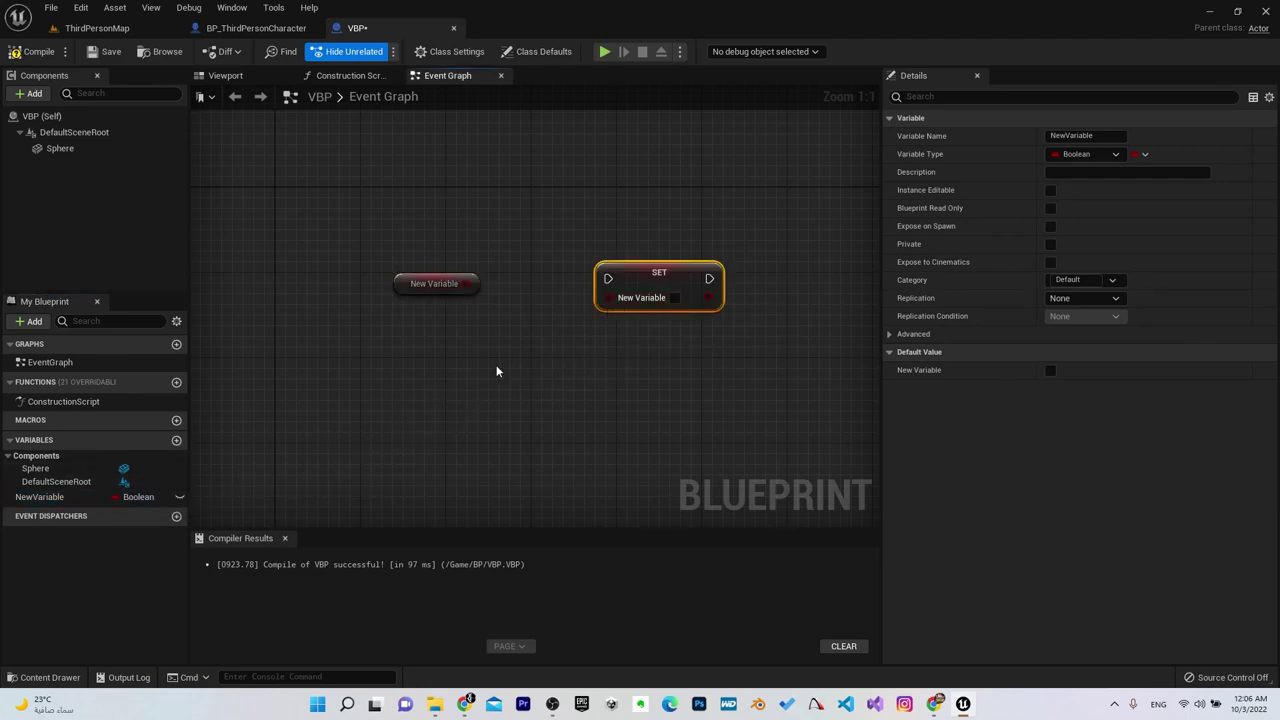
{"action": "left_click", "coordinate": [410, 281]}
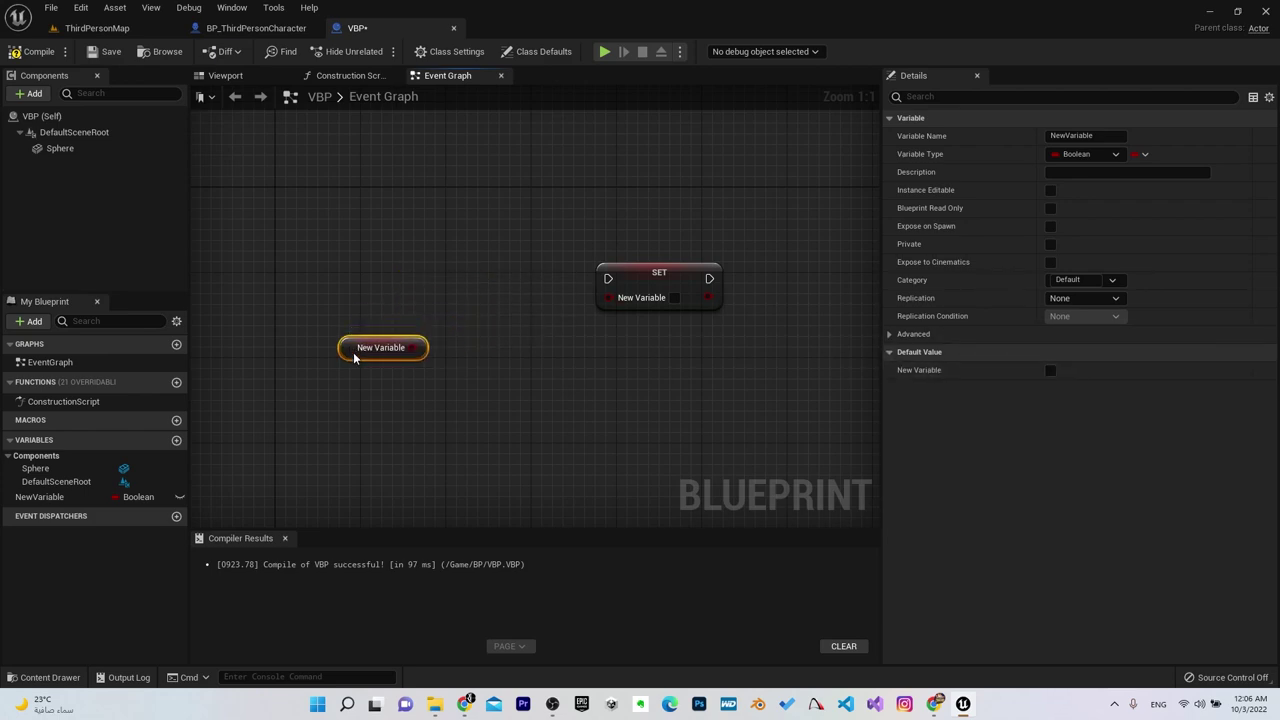
- Arrange the getter and SET nodes and tick the SET node's New Variable value to true
{"action": "left_click_drag", "start_coordinate": [411, 274], "coordinate": [347, 360]}
{"action": "left_click", "coordinate": [665, 271]}
{"action": "left_click_drag", "start_coordinate": [676, 270], "coordinate": [612, 259]}
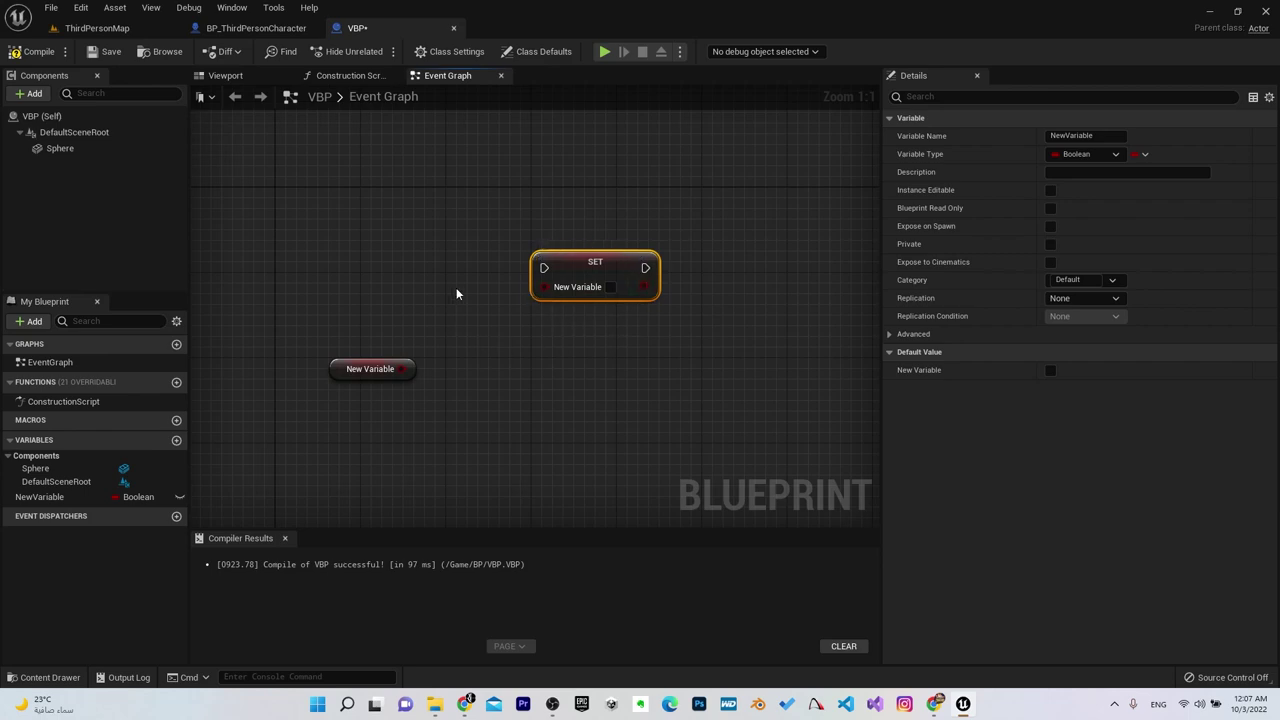
{"action": "left_click", "coordinate": [610, 287]}
{"action": "left_click", "coordinate": [346, 375]}
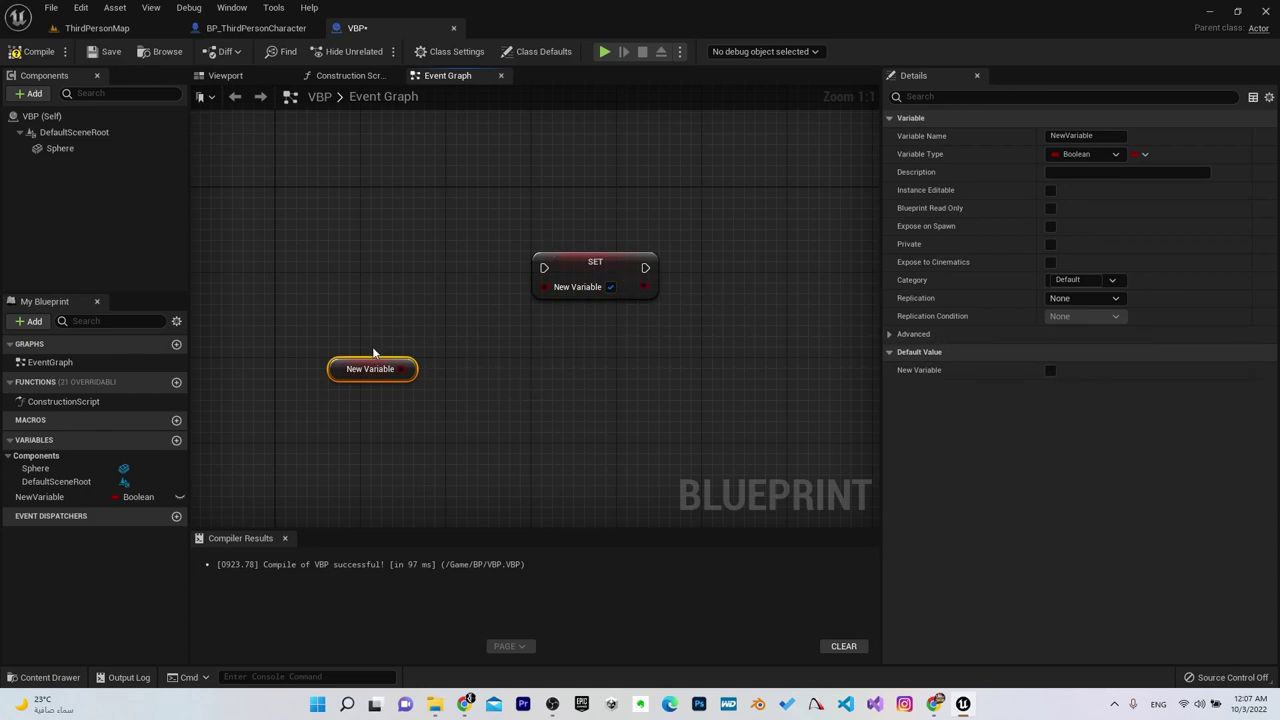
{"action": "left_click", "coordinate": [600, 268]}
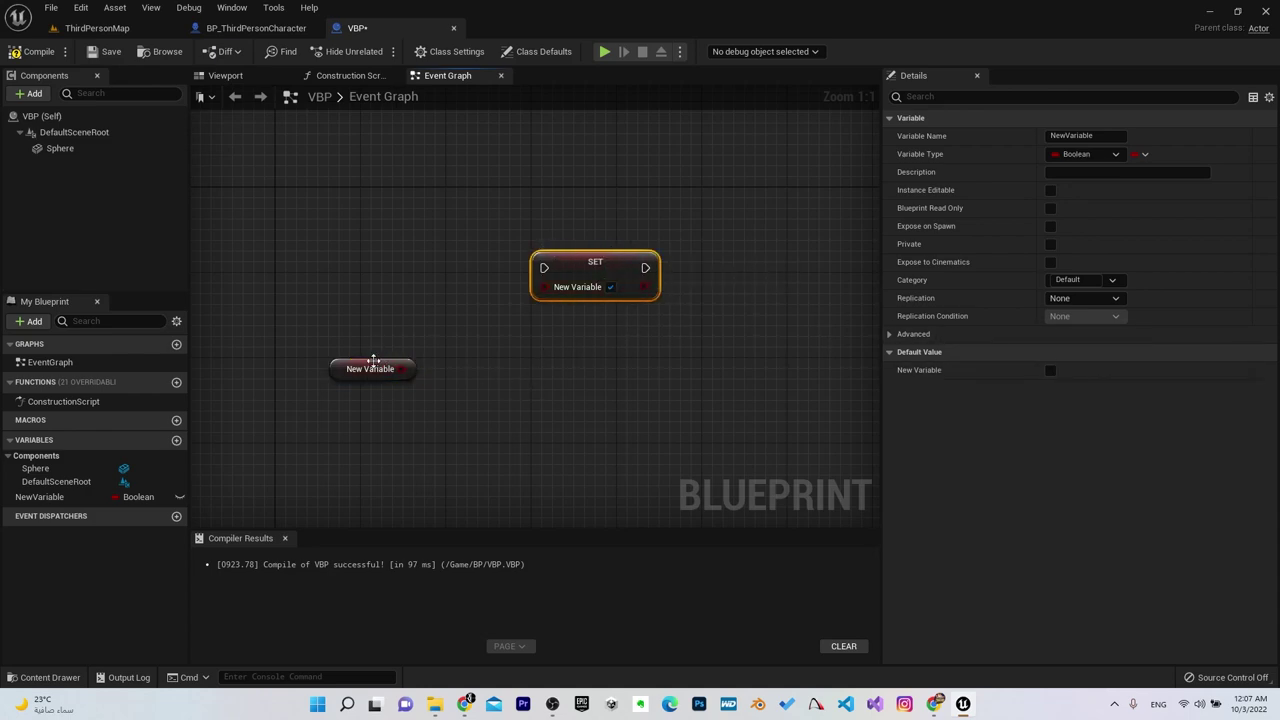
{"action": "left_click", "coordinate": [340, 366]}
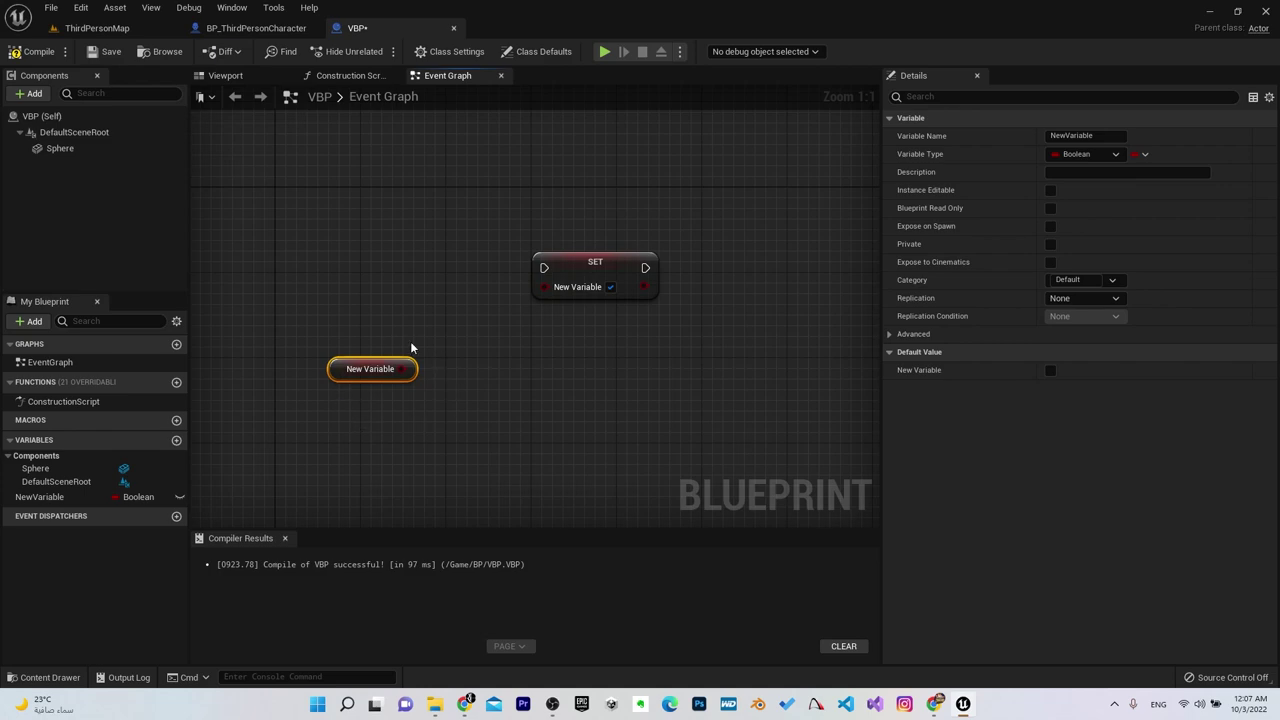
{"action": "left_click_drag", "start_coordinate": [611, 261], "coordinate": [579, 239]}
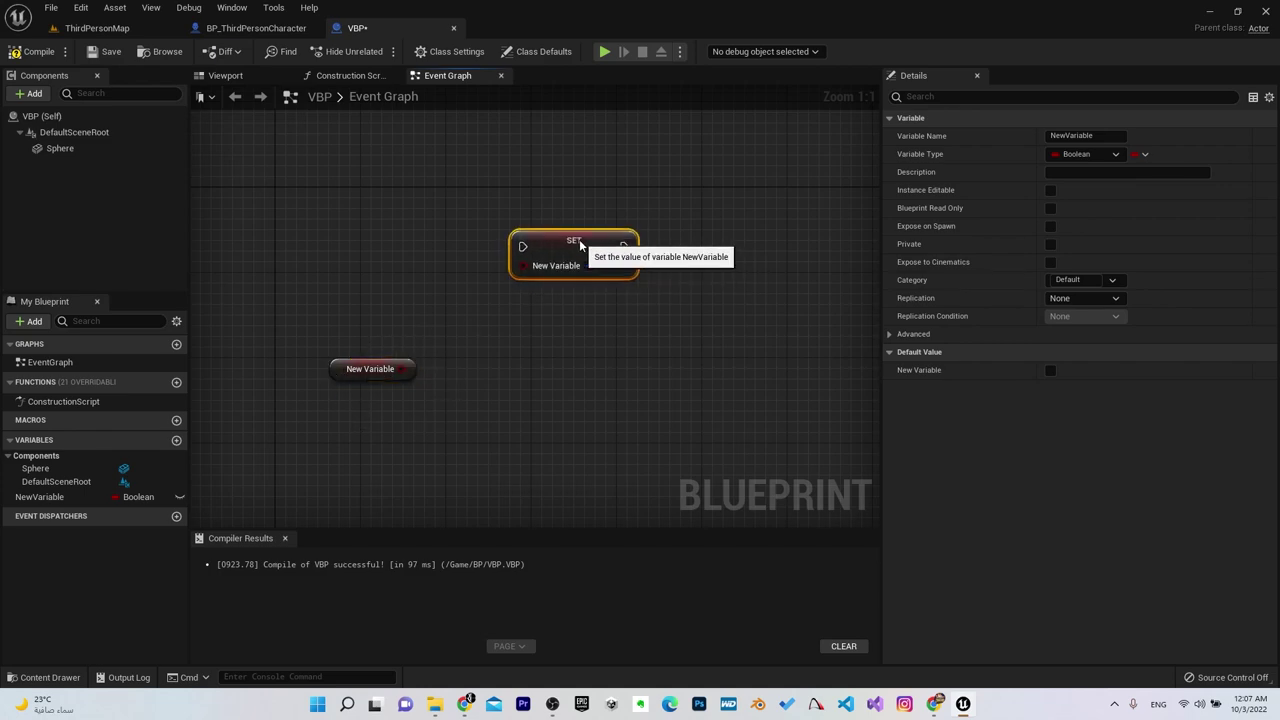
{"action": "left_click", "coordinate": [590, 328]}
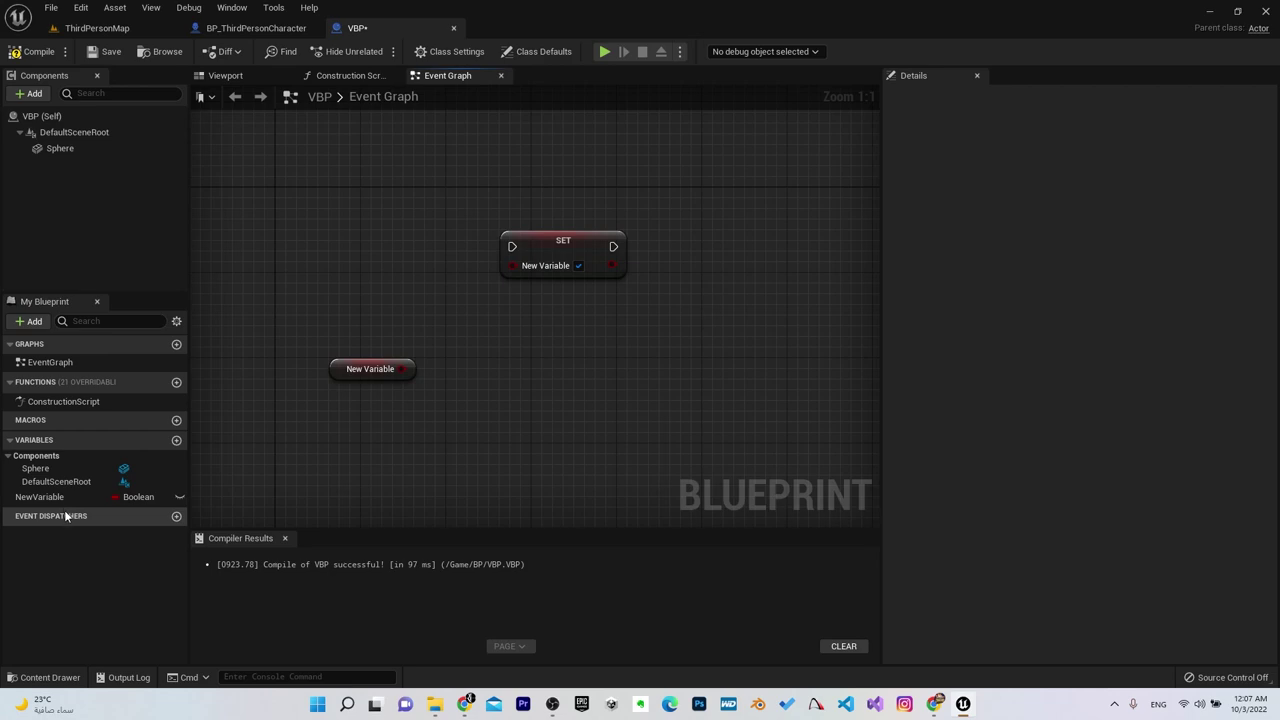
- Drag NewVariable in again, then box-select and delete the extra getter and SET nodes
{"action": "left_click_drag", "start_coordinate": [51, 496], "coordinate": [550, 357]}
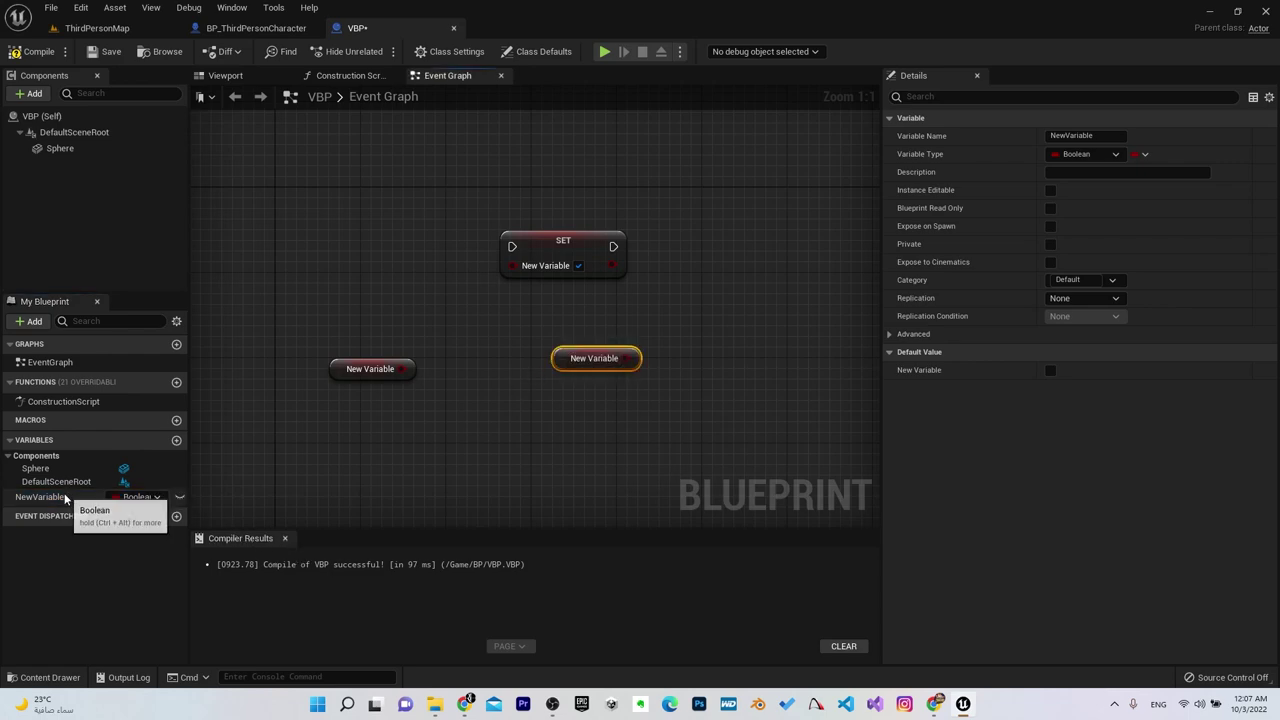
{"action": "mouse_move", "coordinate": [100, 497]}
{"action": "left_mouse_down"}
{"action": "mouse_move", "coordinate": [496, 460]}
{"action": "mouse_move", "coordinate": [702, 337]}
{"action": "left_mouse_up"}
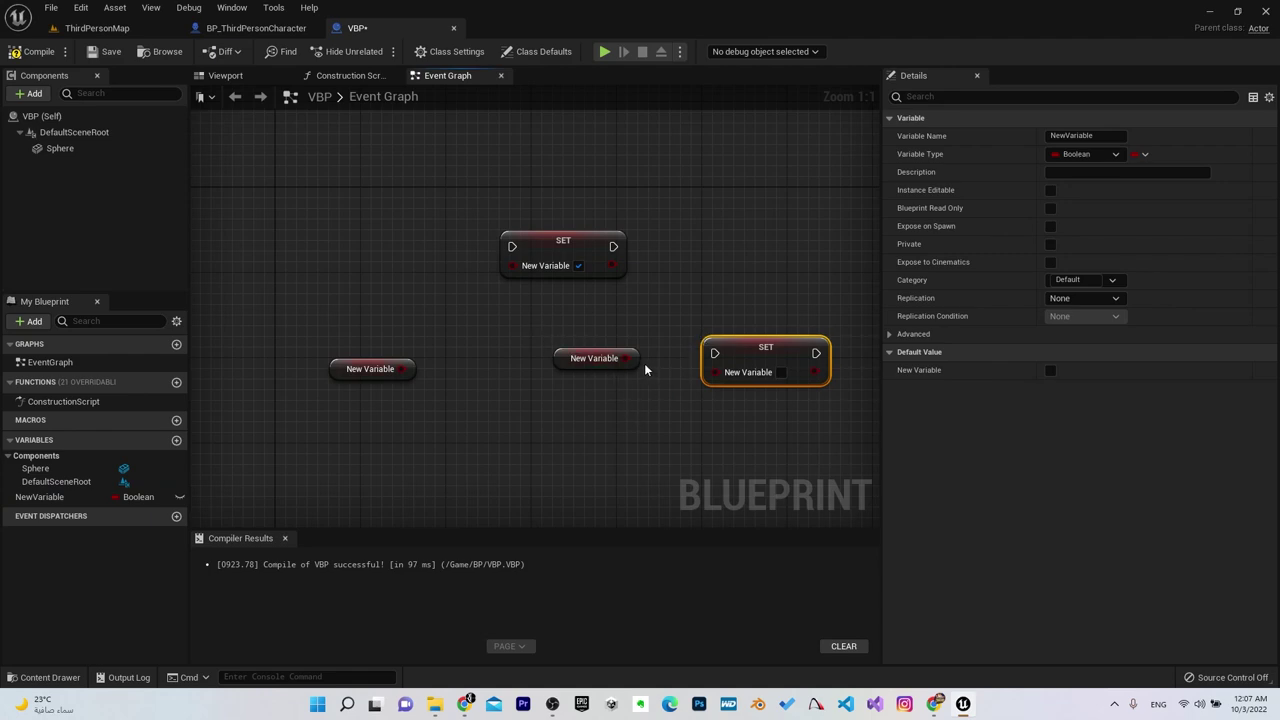
{"action": "left_click_drag", "start_coordinate": [70, 497], "coordinate": [534, 421]}
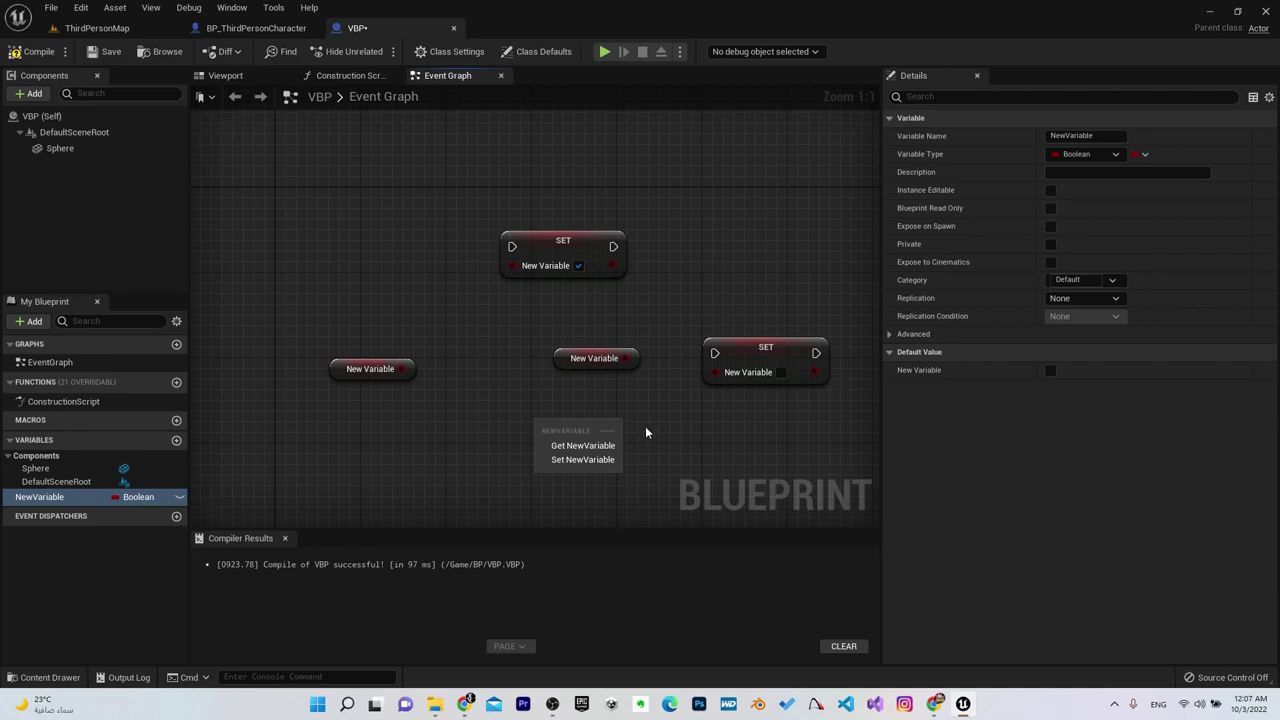
{"action": "left_click", "coordinate": [472, 413]}
{"action": "left_click_drag", "start_coordinate": [551, 314], "coordinate": [781, 406]}
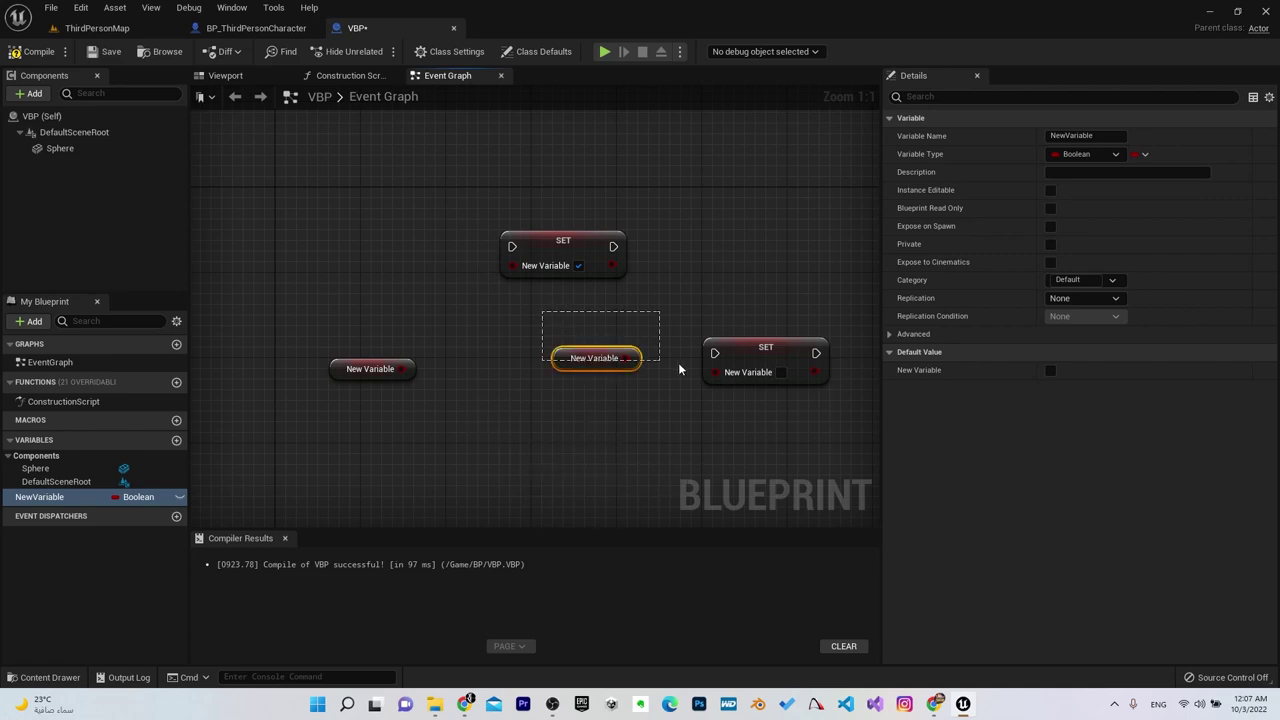
{"action": "key", "text": "Delete"}
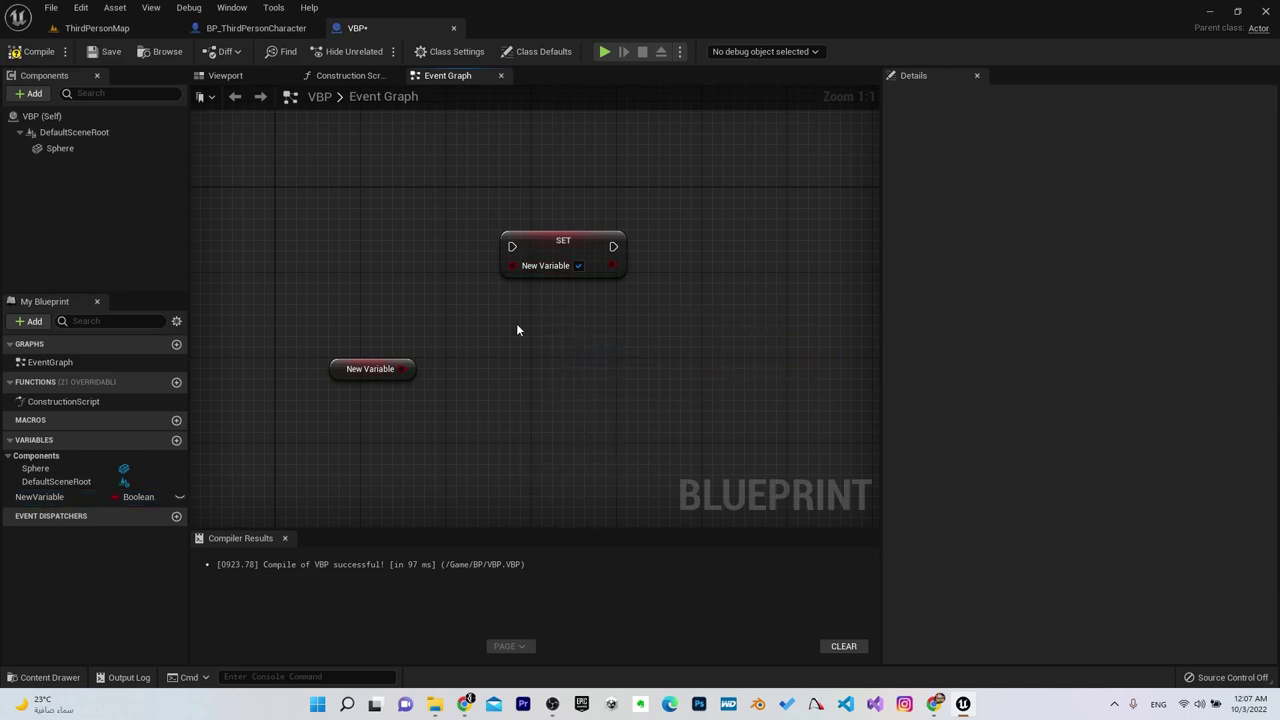
- Add an Event BeginPlay node and wire its execution pin into the SET node
{"action": "left_click_drag", "start_coordinate": [533, 257], "coordinate": [561, 297]}
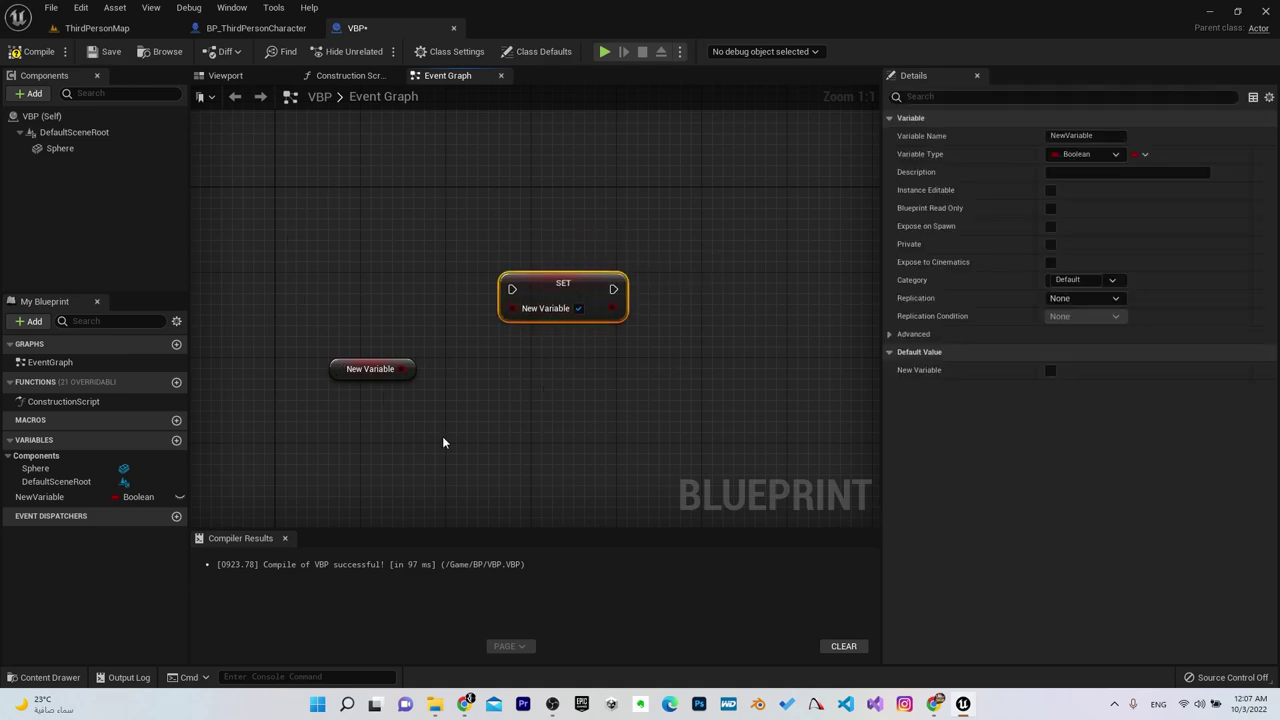
{"action": "right_click", "coordinate": [301, 228]}
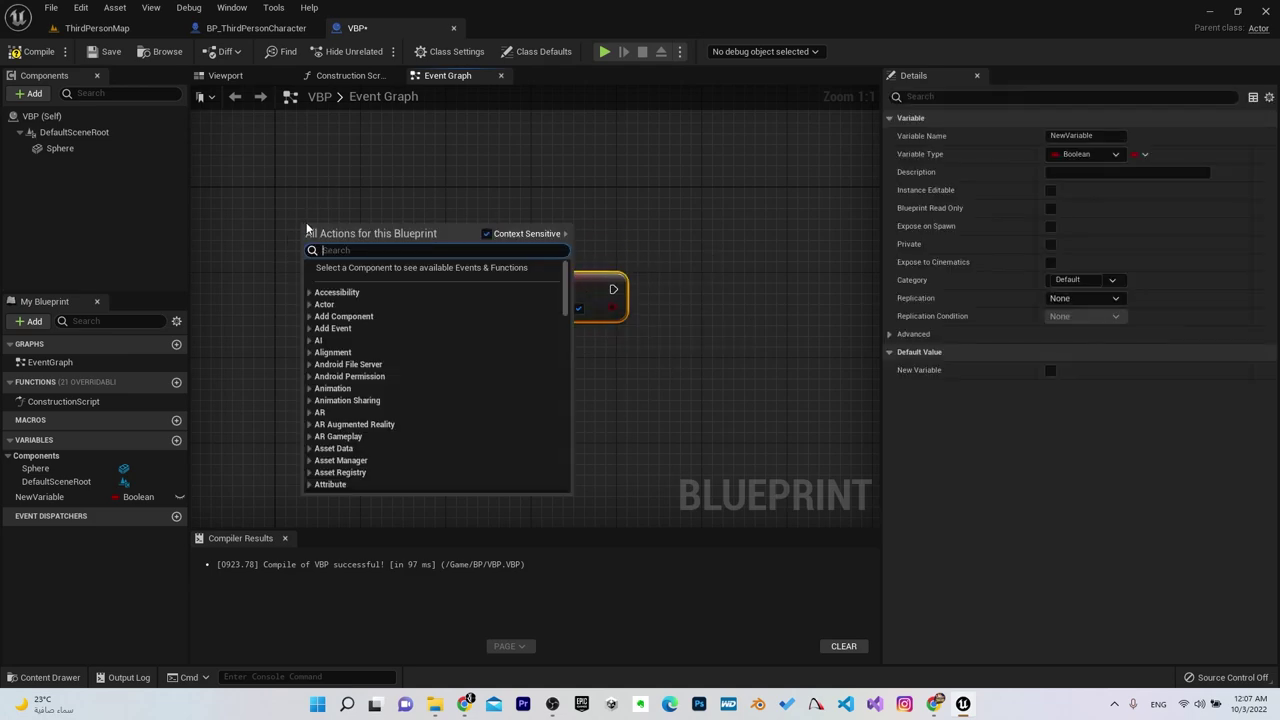
{"action": "type", "text": "event be"}
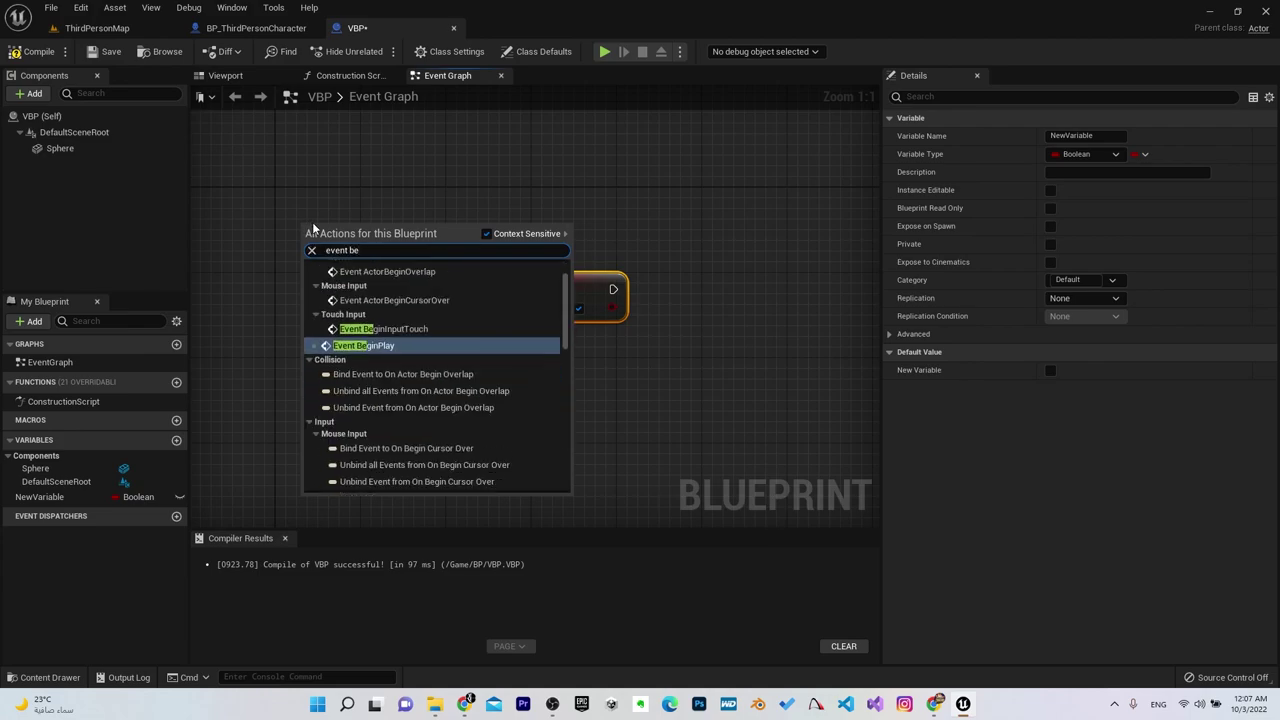
{"action": "left_click", "coordinate": [357, 346]}
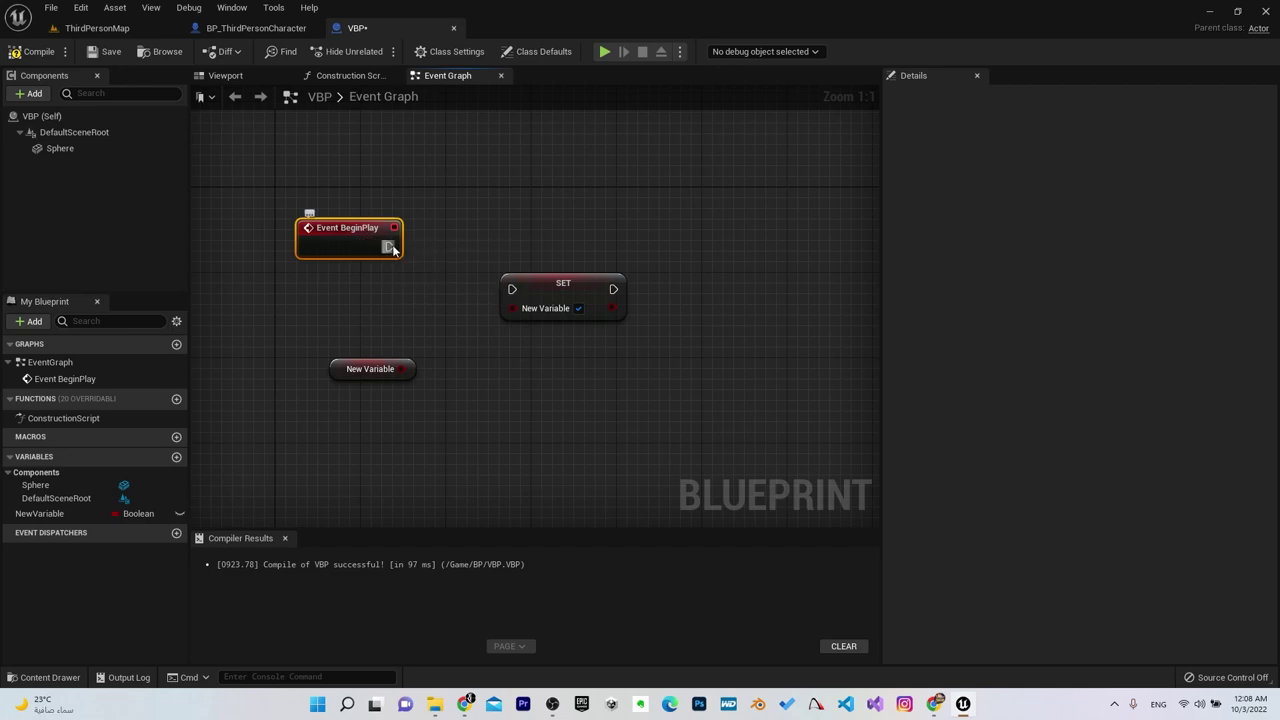
{"action": "mouse_move", "coordinate": [391, 248]}
{"action": "left_mouse_down"}
{"action": "mouse_move", "coordinate": [512, 289]}
{"action": "mouse_move", "coordinate": [568, 234]}
{"action": "left_mouse_up"}
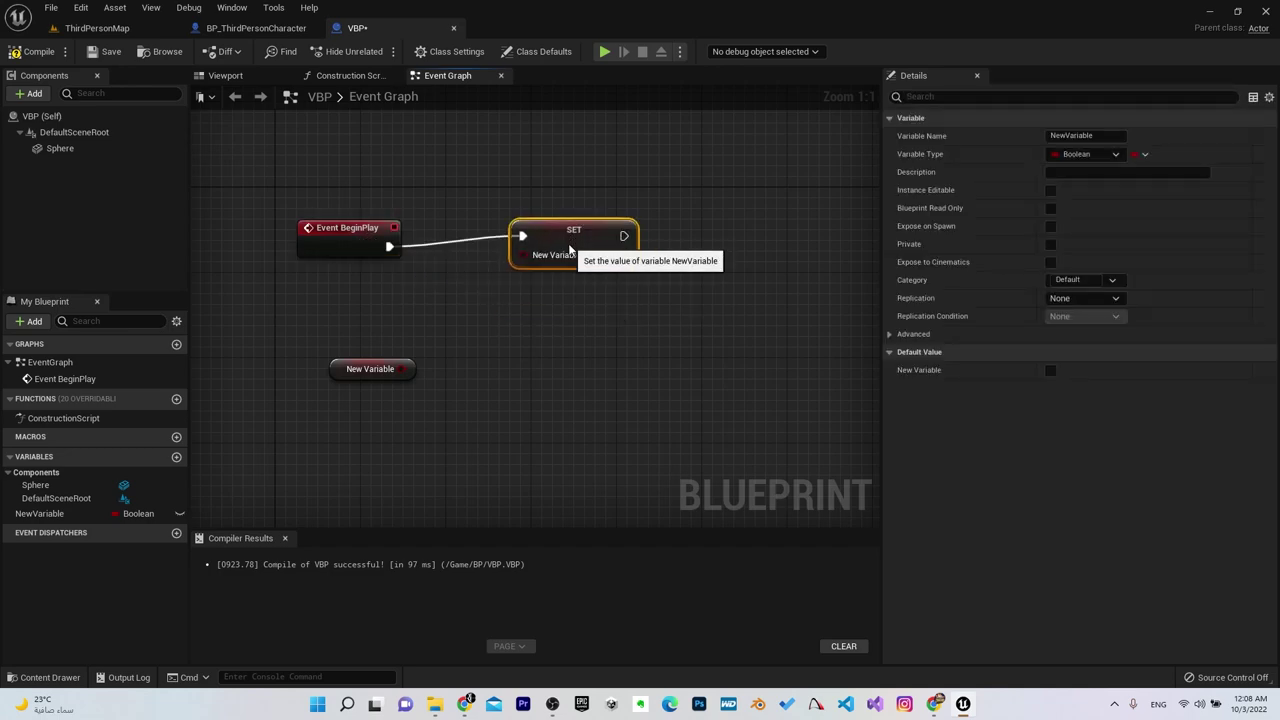
- Add a Print String node after the SET node, printing Hello
{"action": "left_click", "coordinate": [740, 268]}
{"action": "right_click_drag", "start_coordinate": [718, 269], "coordinate": [667, 288]}
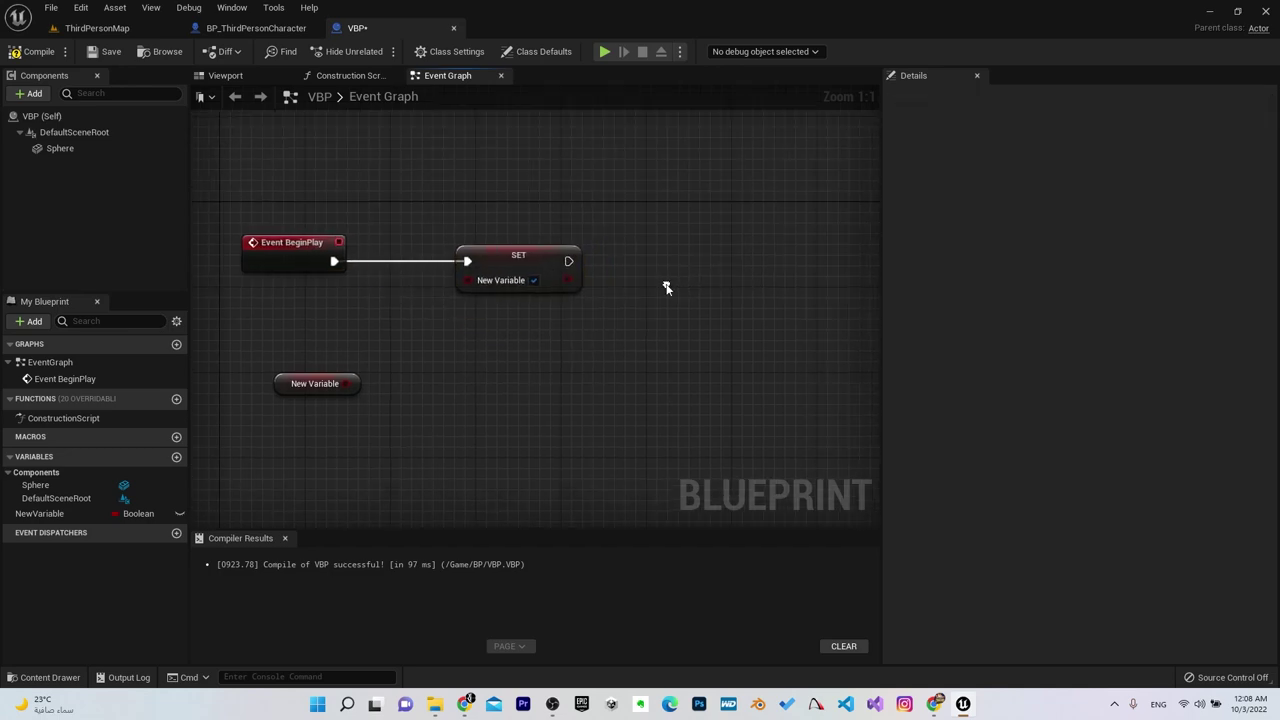
{"action": "mouse_move", "coordinate": [540, 268]}
{"action": "left_mouse_down"}
{"action": "mouse_move", "coordinate": [509, 268]}
{"action": "mouse_move", "coordinate": [622, 260]}
{"action": "left_mouse_up"}
{"action": "left_click", "coordinate": [555, 272]}
{"action": "type", "text": "print"}
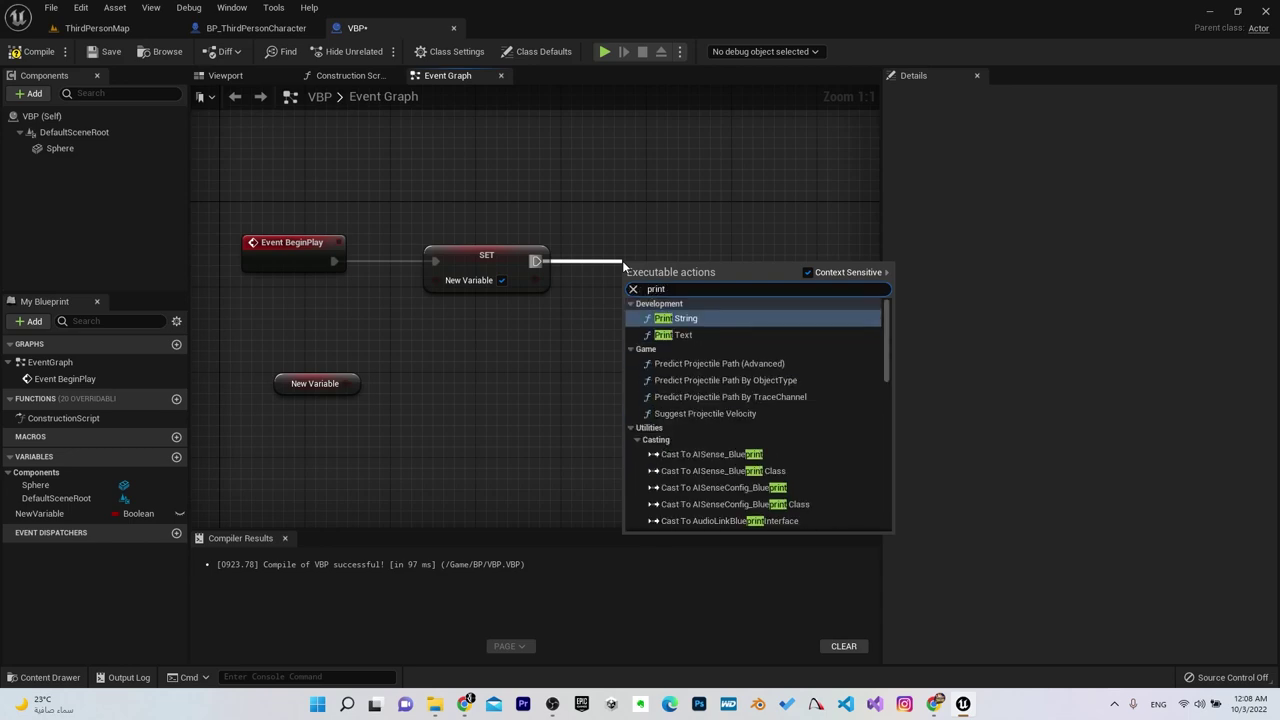
{"action": "key", "text": "Return"}
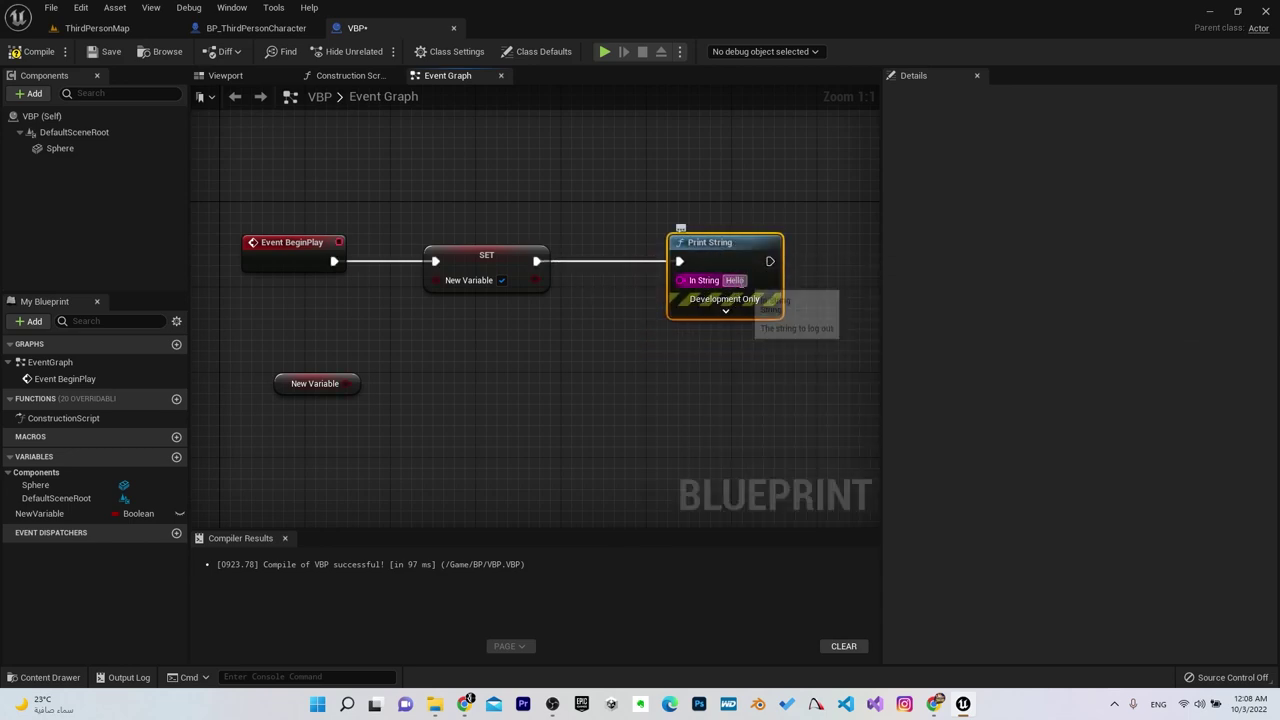
{"action": "left_click", "coordinate": [558, 302]}
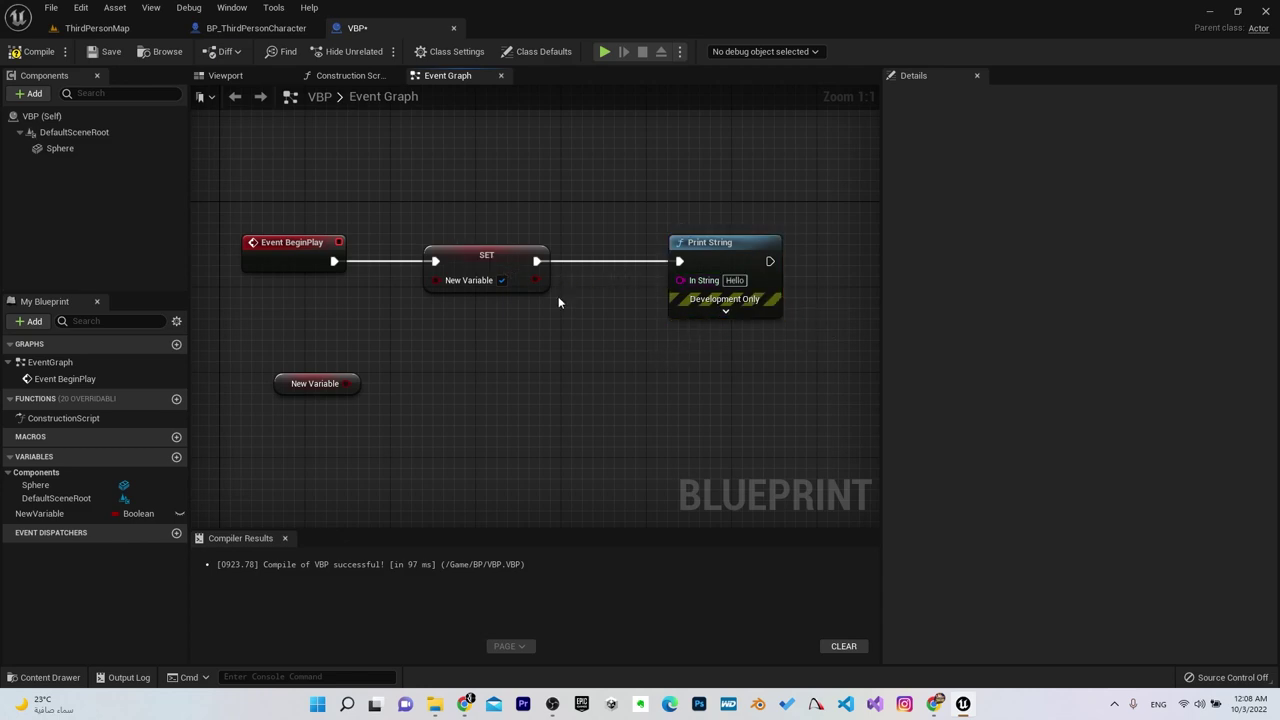
- Play the game to test the graph, then stop the simulation
{"action": "left_click", "coordinate": [605, 51]}
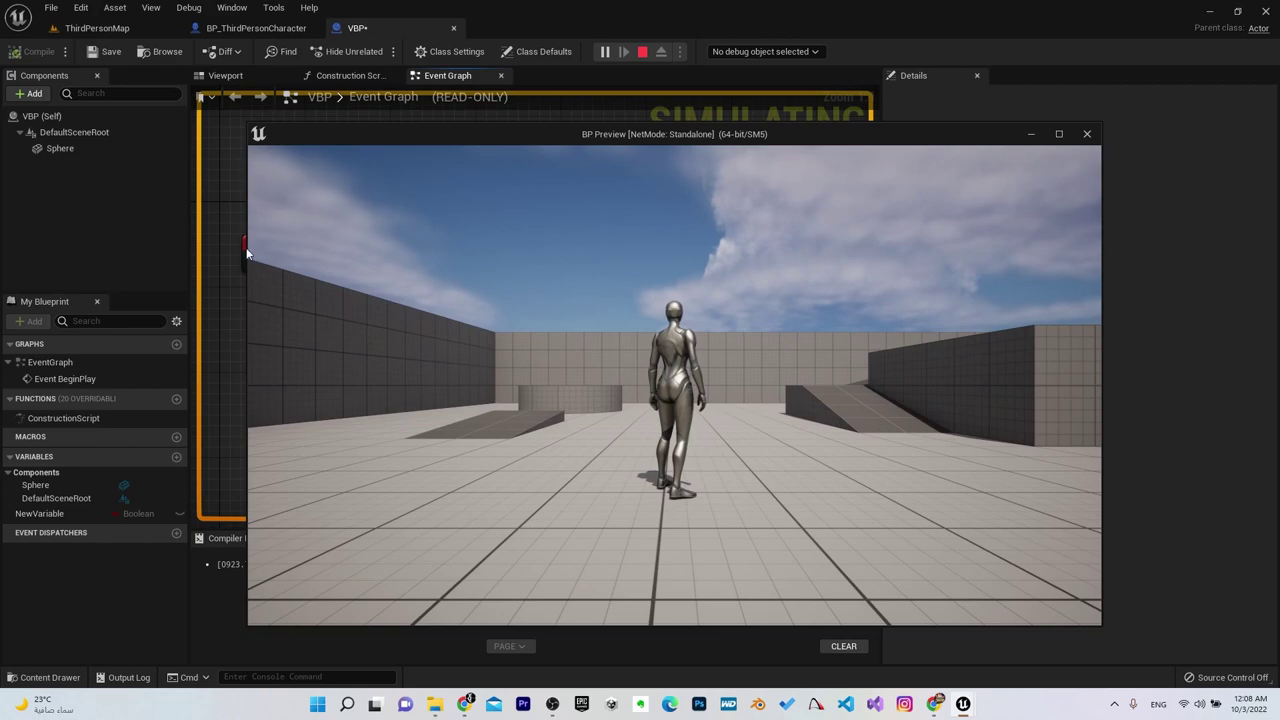
{"action": "left_click", "coordinate": [230, 229]}
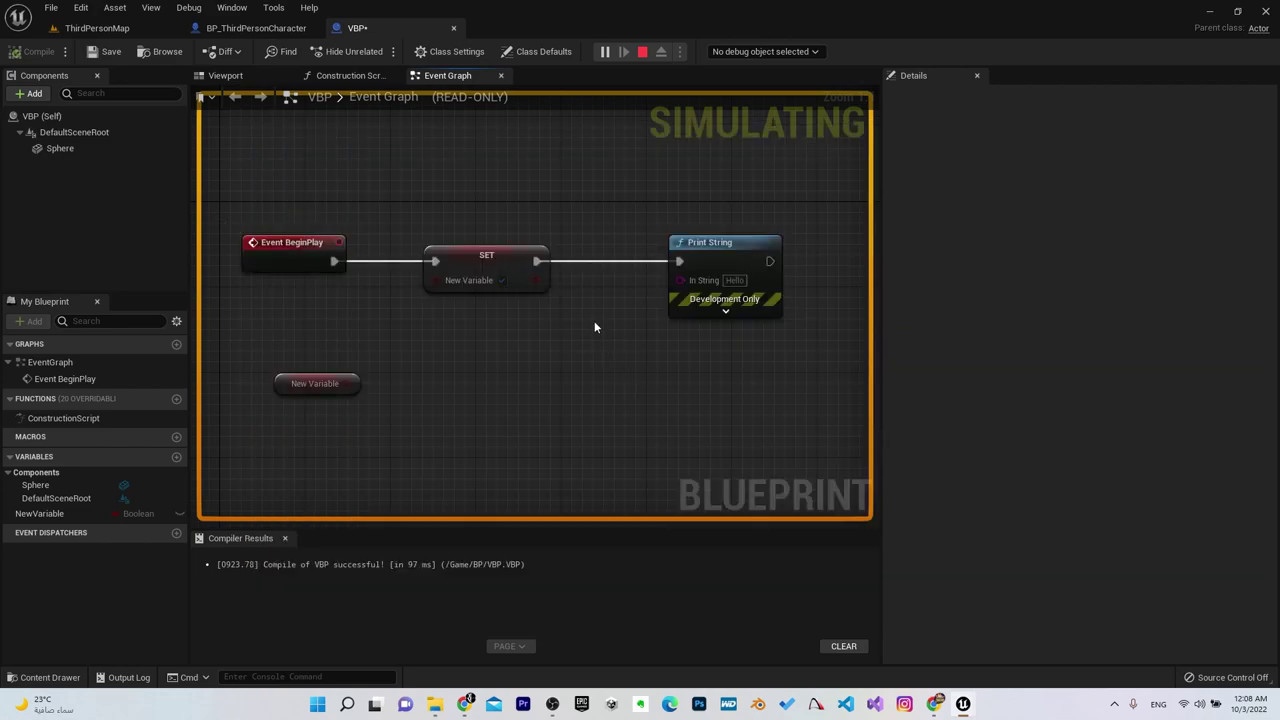
{"action": "key", "text": "Escape"}
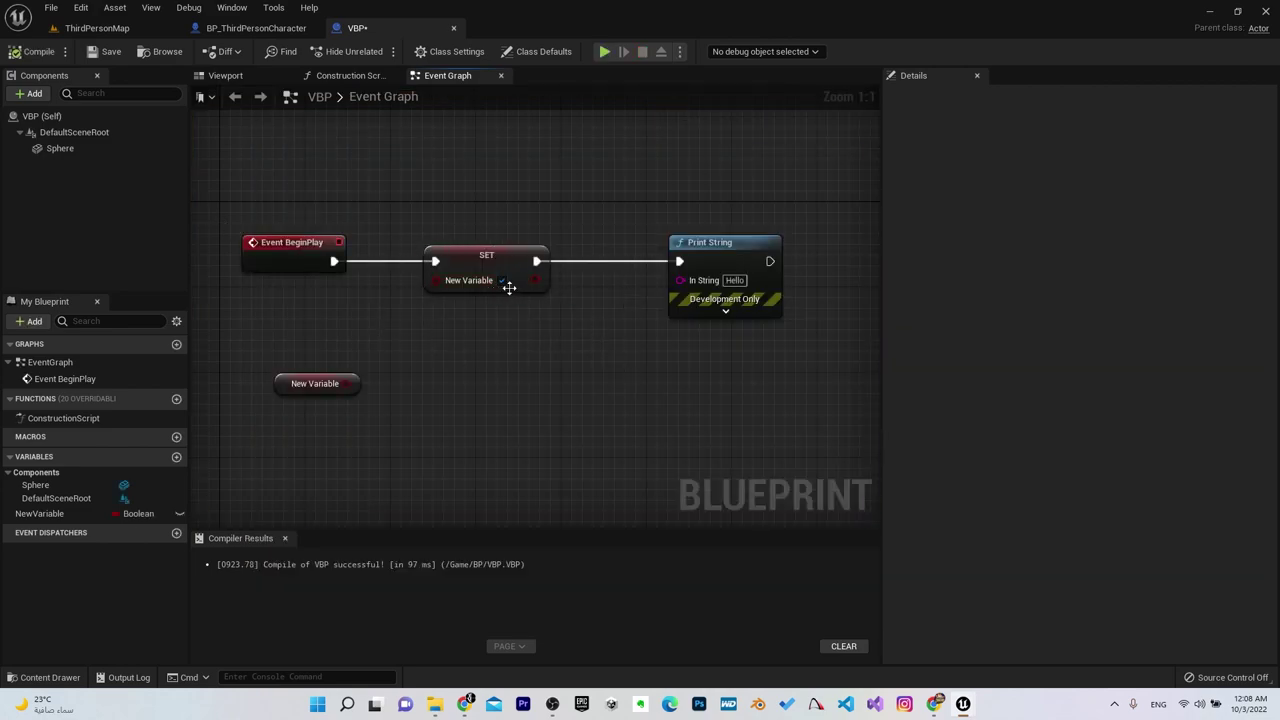
- Wire SET's New Variable output into Print String's In String through a Boolean-to-String conversion node
{"action": "left_click", "coordinate": [502, 280]}
{"action": "left_click_drag", "start_coordinate": [537, 280], "coordinate": [681, 280]}
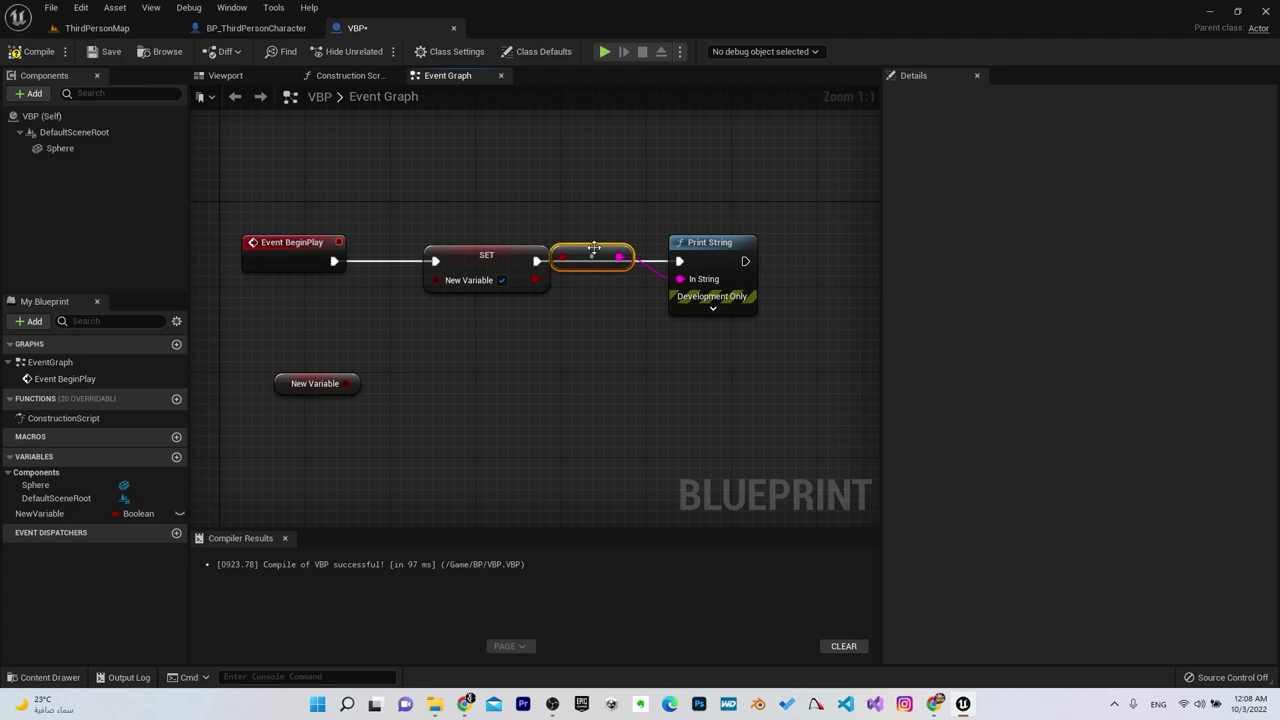
{"action": "left_click_drag", "start_coordinate": [594, 248], "coordinate": [604, 300]}
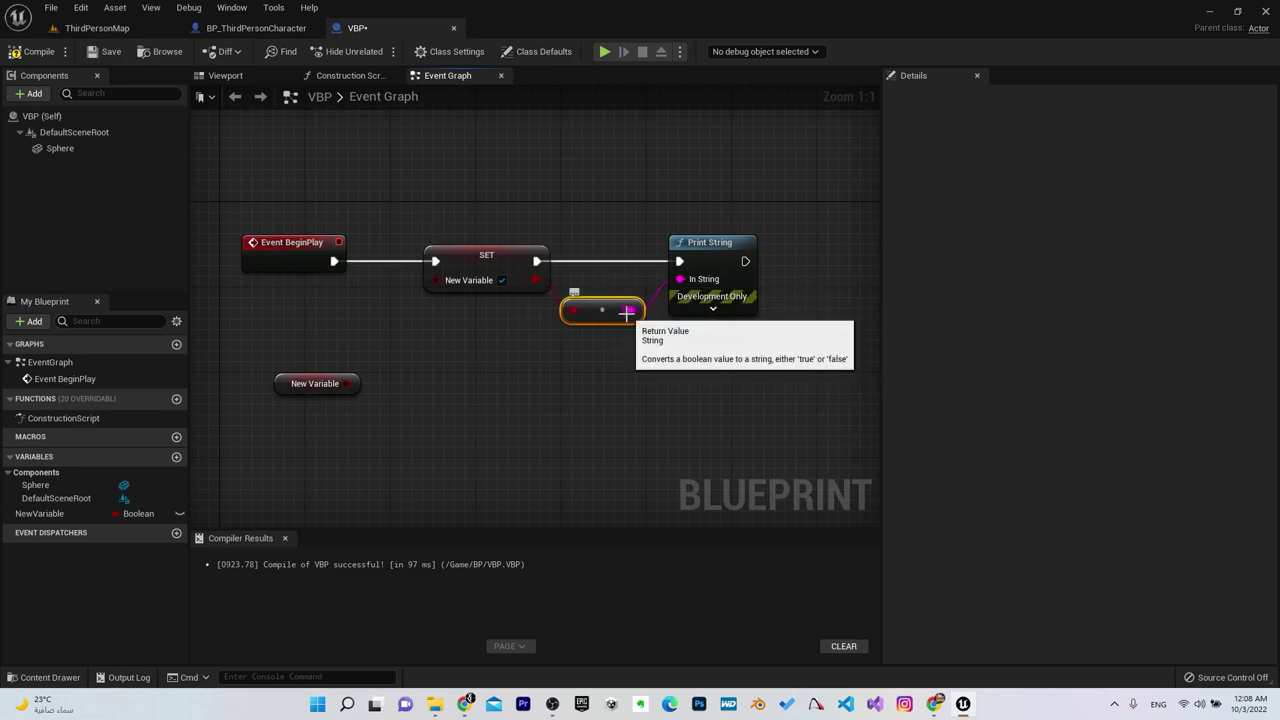
{"action": "left_click", "coordinate": [637, 294]}
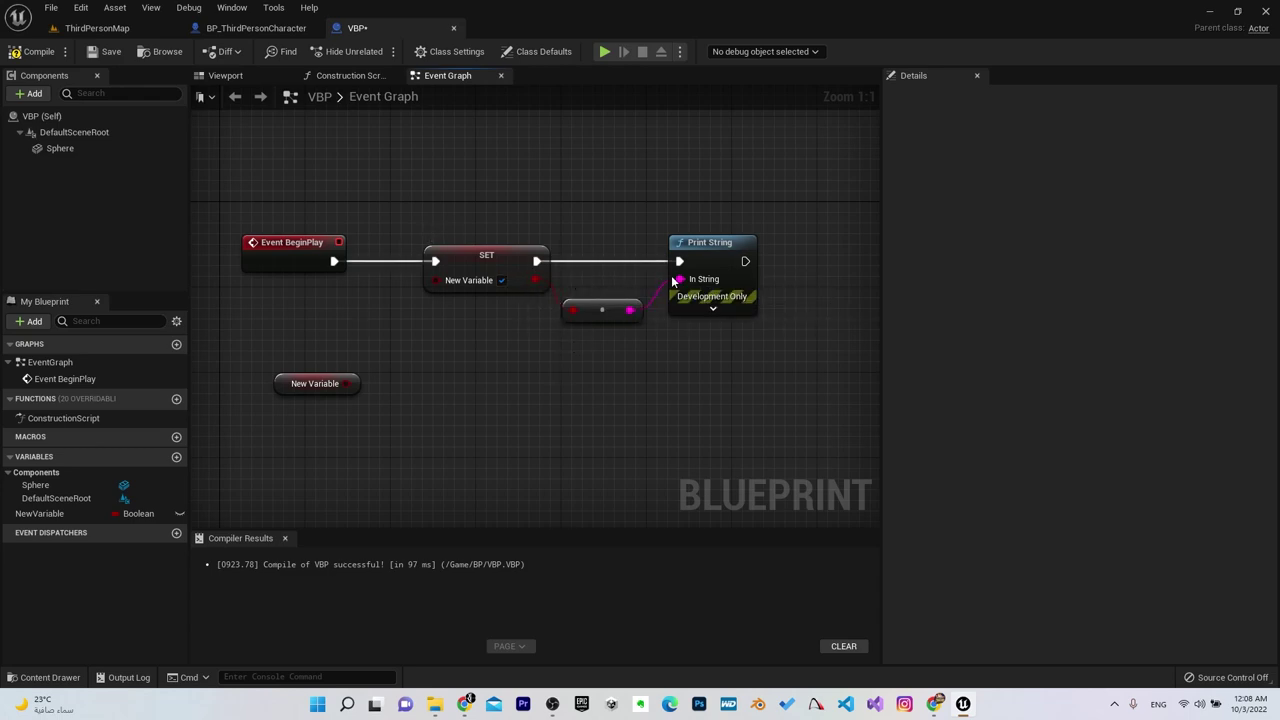
{"action": "left_click", "coordinate": [619, 306]}
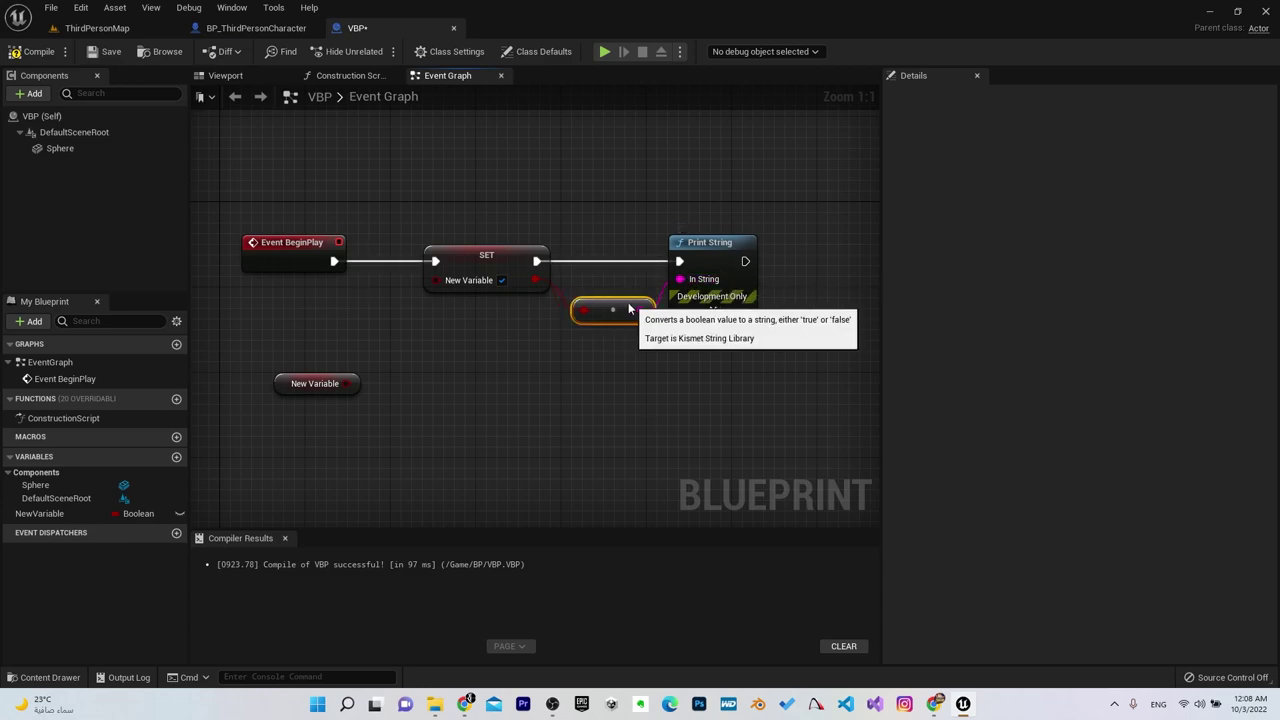
{"action": "left_click", "coordinate": [615, 356]}
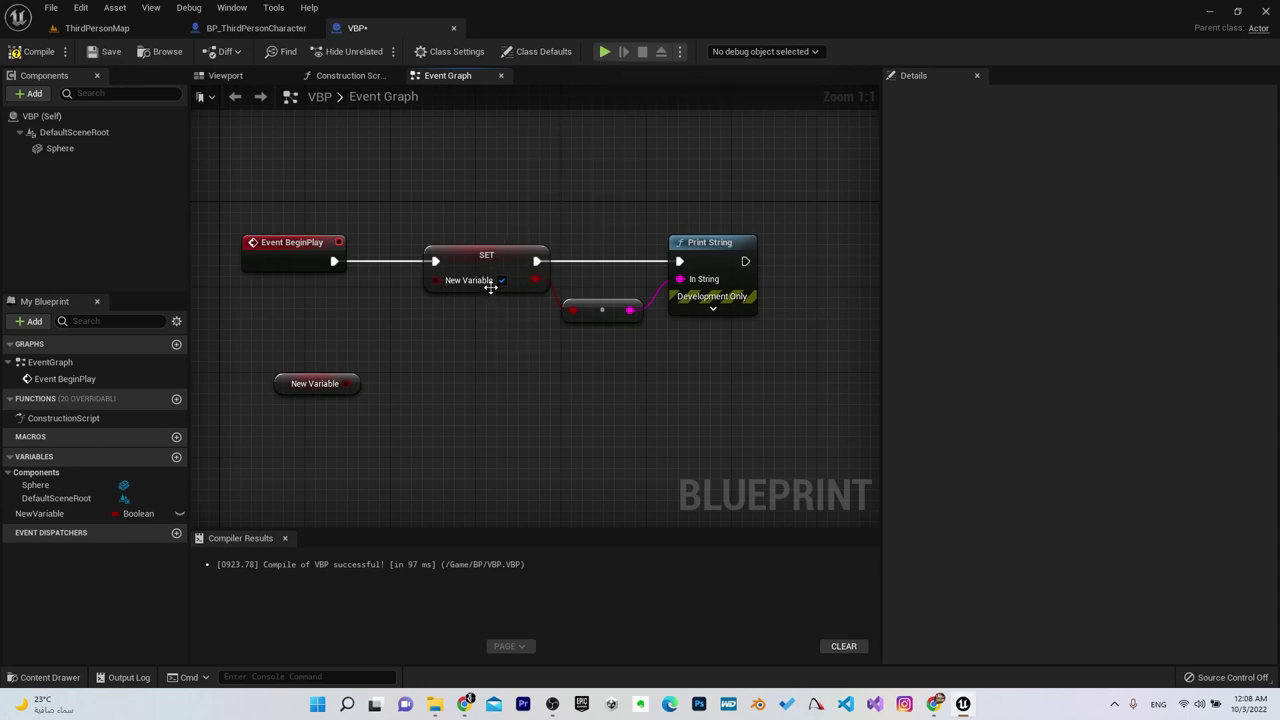
- Play the game again to check the printed output, then stop it
{"action": "left_click", "coordinate": [604, 52]}
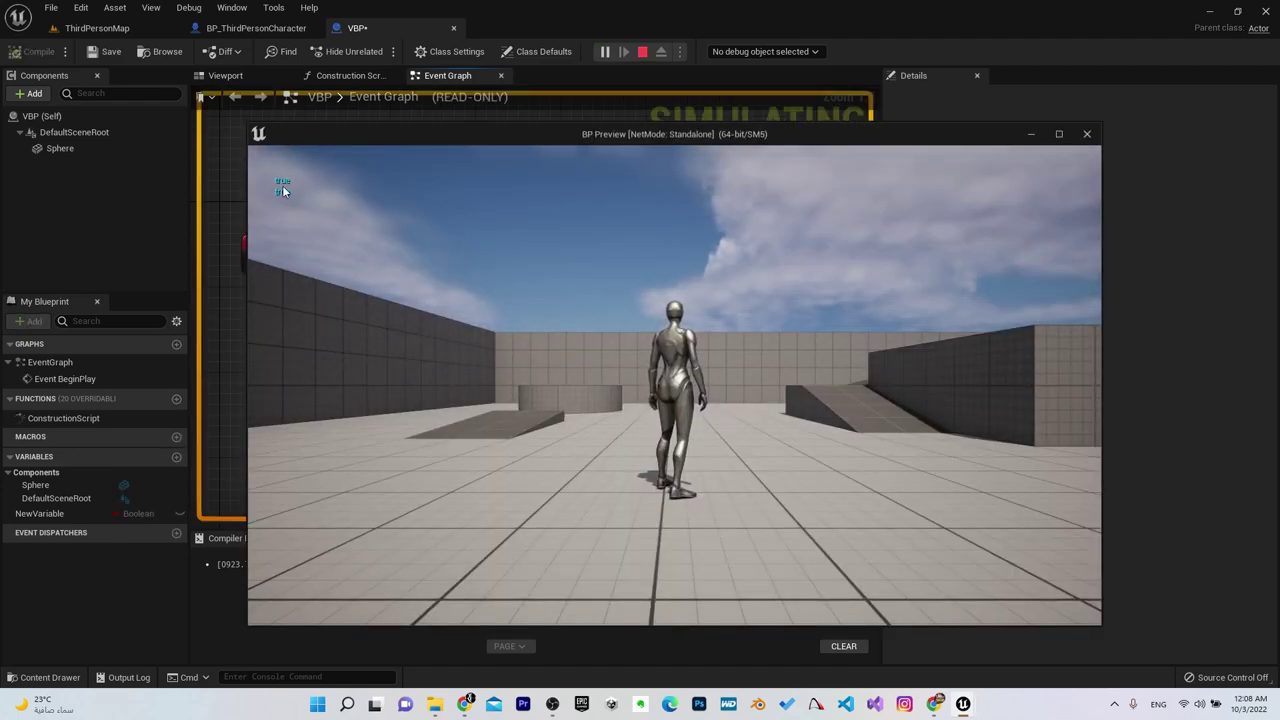
{"action": "left_click", "coordinate": [1088, 134]}
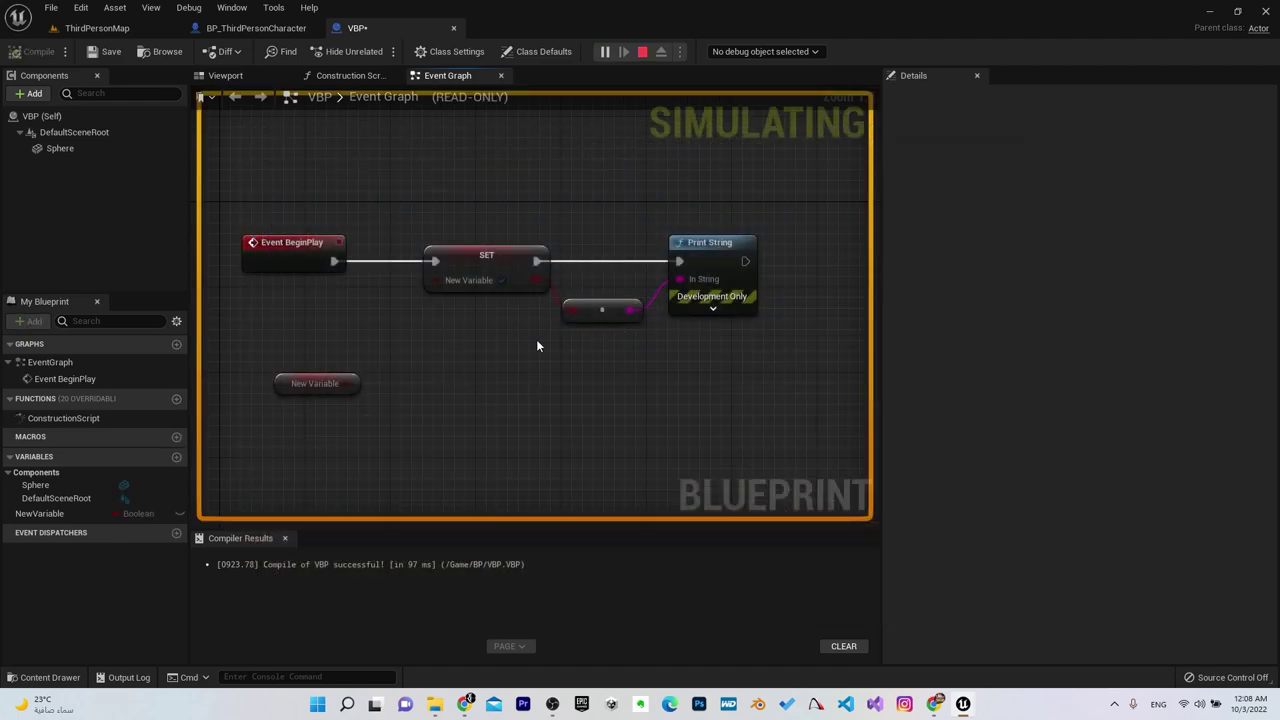
{"action": "left_click", "coordinate": [642, 52]}
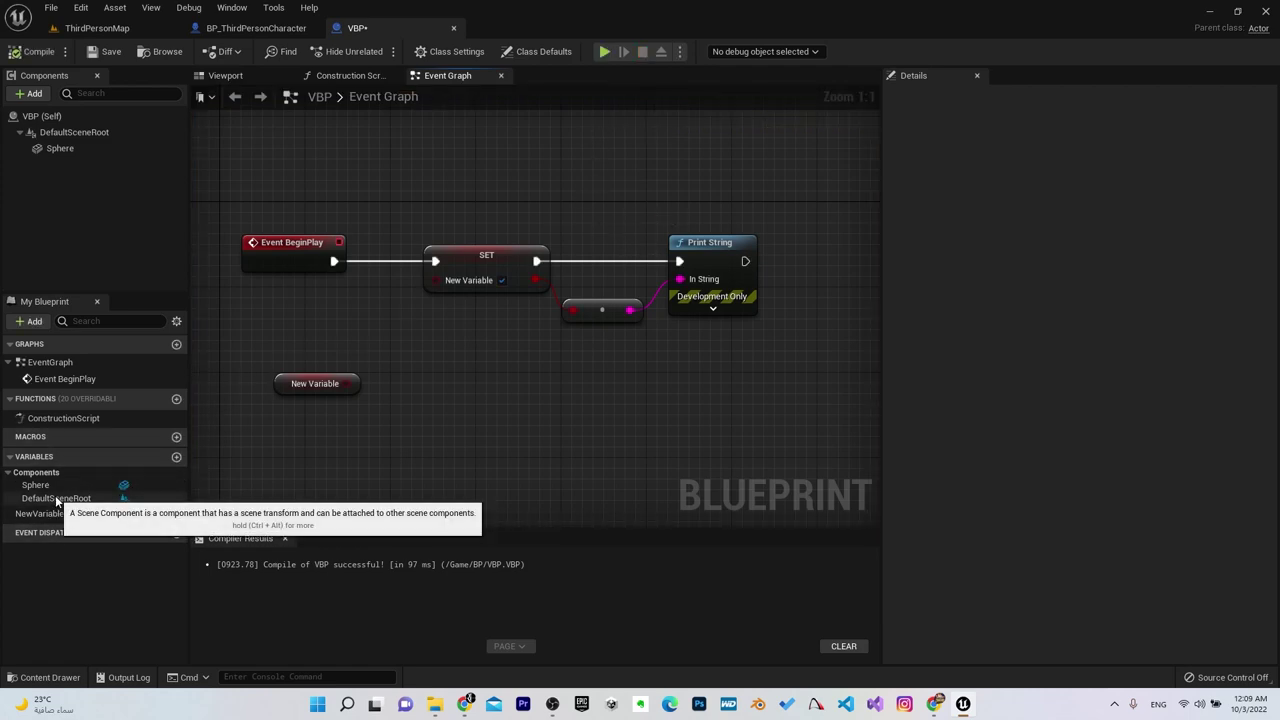
- Add a Boolean variable named OtherVariable and compile the blueprint
{"action": "left_click", "coordinate": [176, 457]}
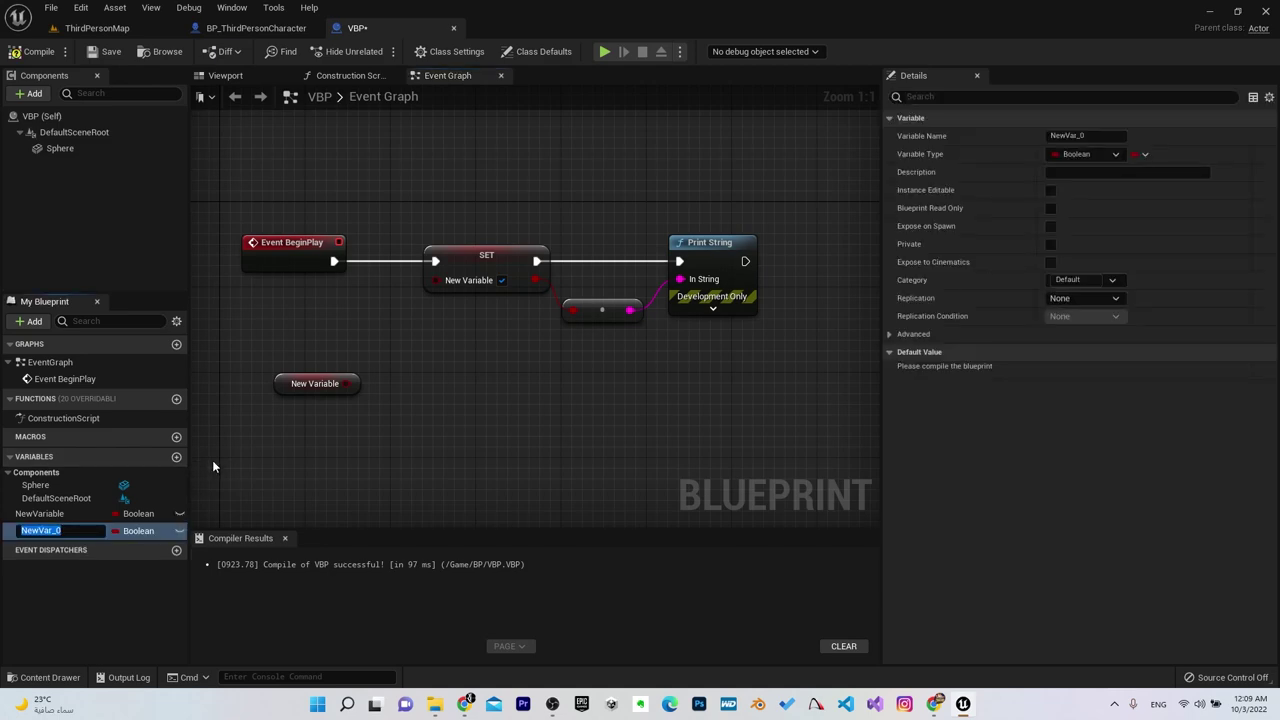
{"action": "type", "text": "OtherV"}
{"action": "type", "text": "ariable"}
{"action": "key", "text": "Return"}
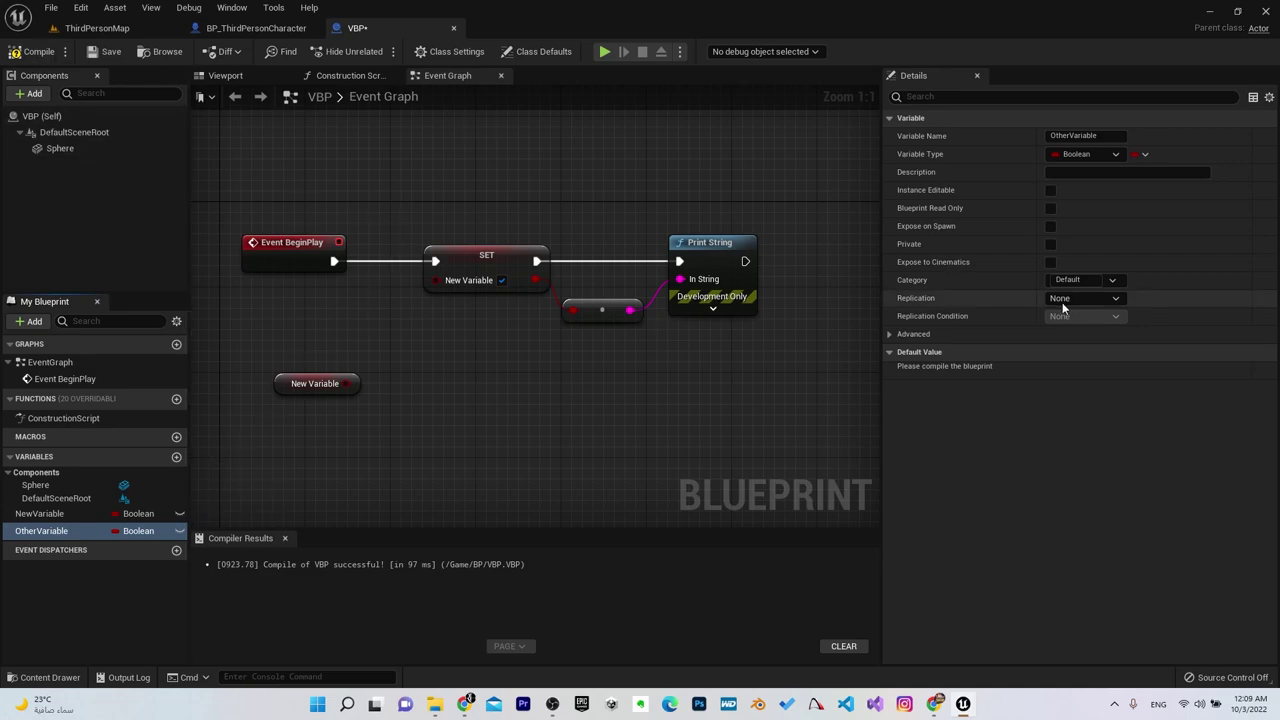
{"action": "left_click", "coordinate": [24, 56]}
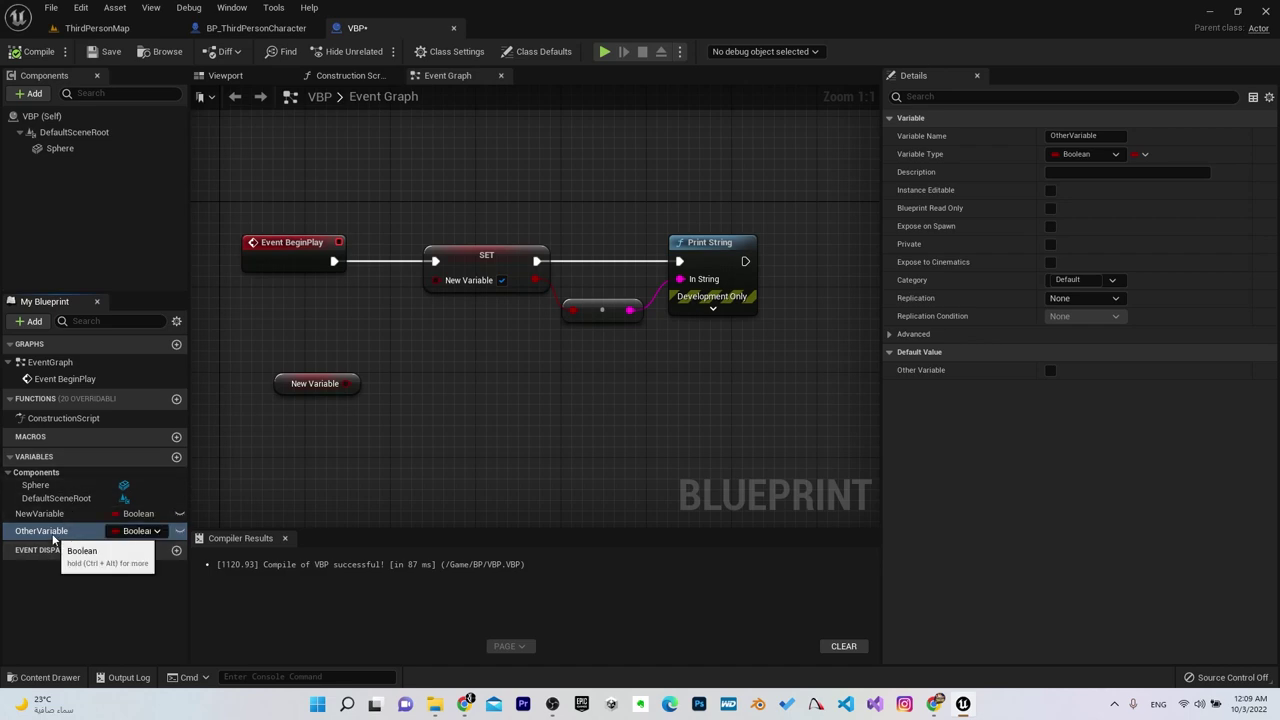
- Place an Other Variable getter and wire it into the SET node's New Variable input
{"action": "left_click_drag", "start_coordinate": [45, 531], "coordinate": [336, 324]}
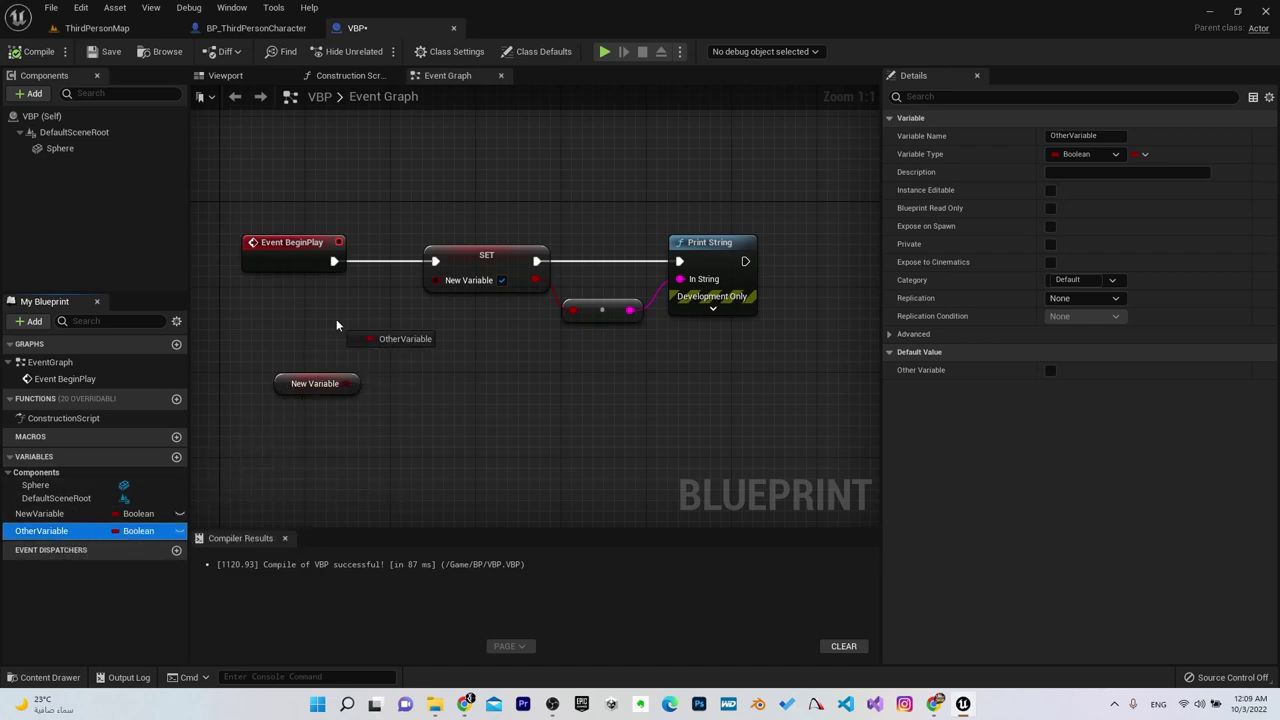
{"action": "left_click", "coordinate": [385, 340]}
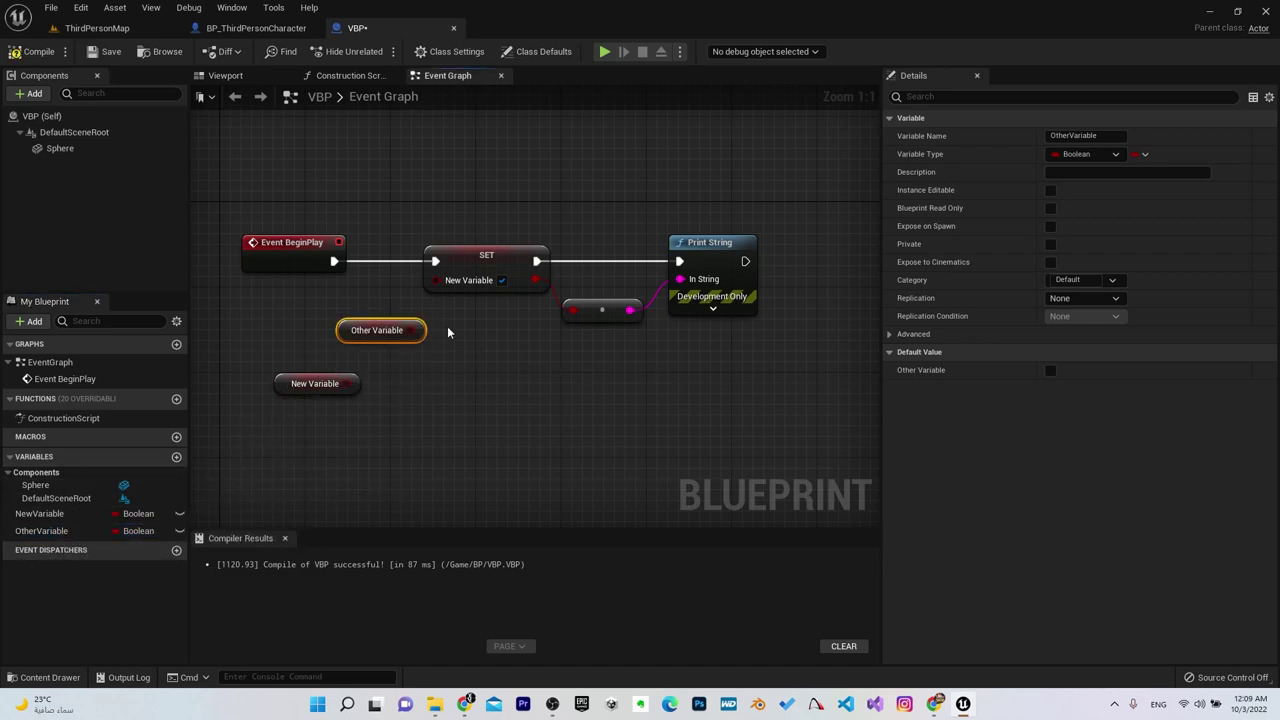
{"action": "left_click_drag", "start_coordinate": [302, 377], "coordinate": [549, 462]}
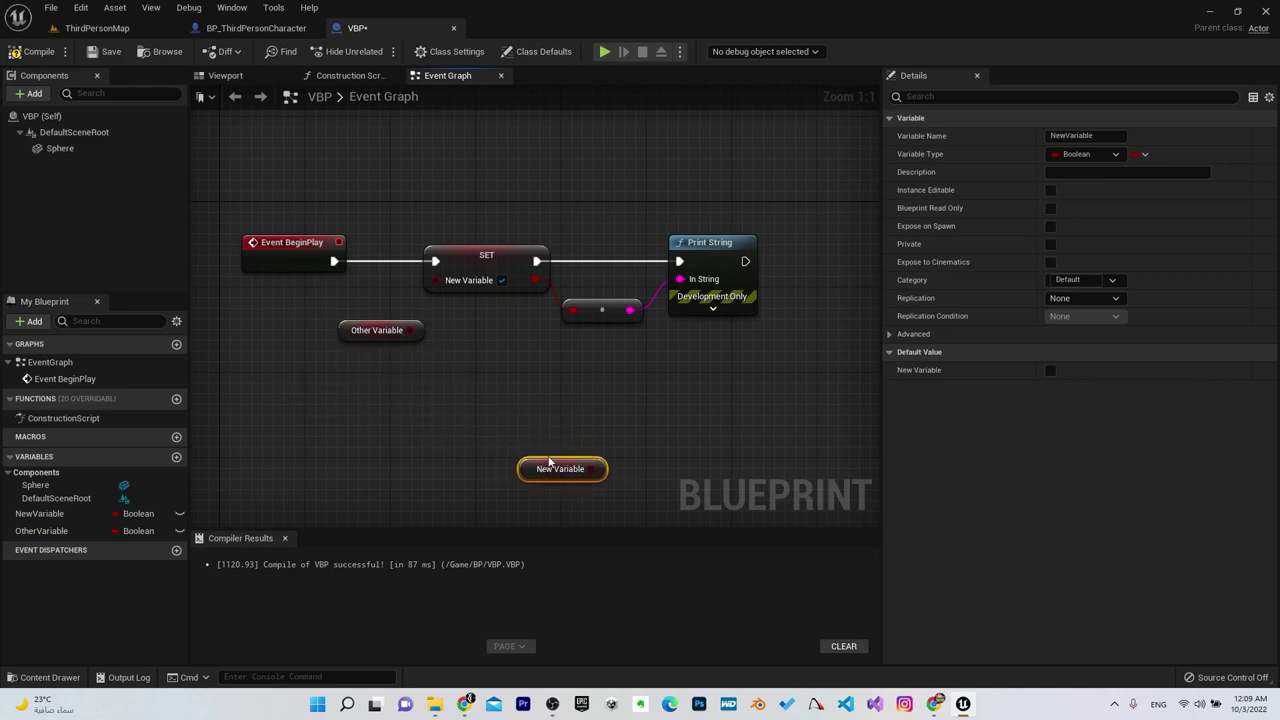
{"action": "left_click", "coordinate": [376, 339]}
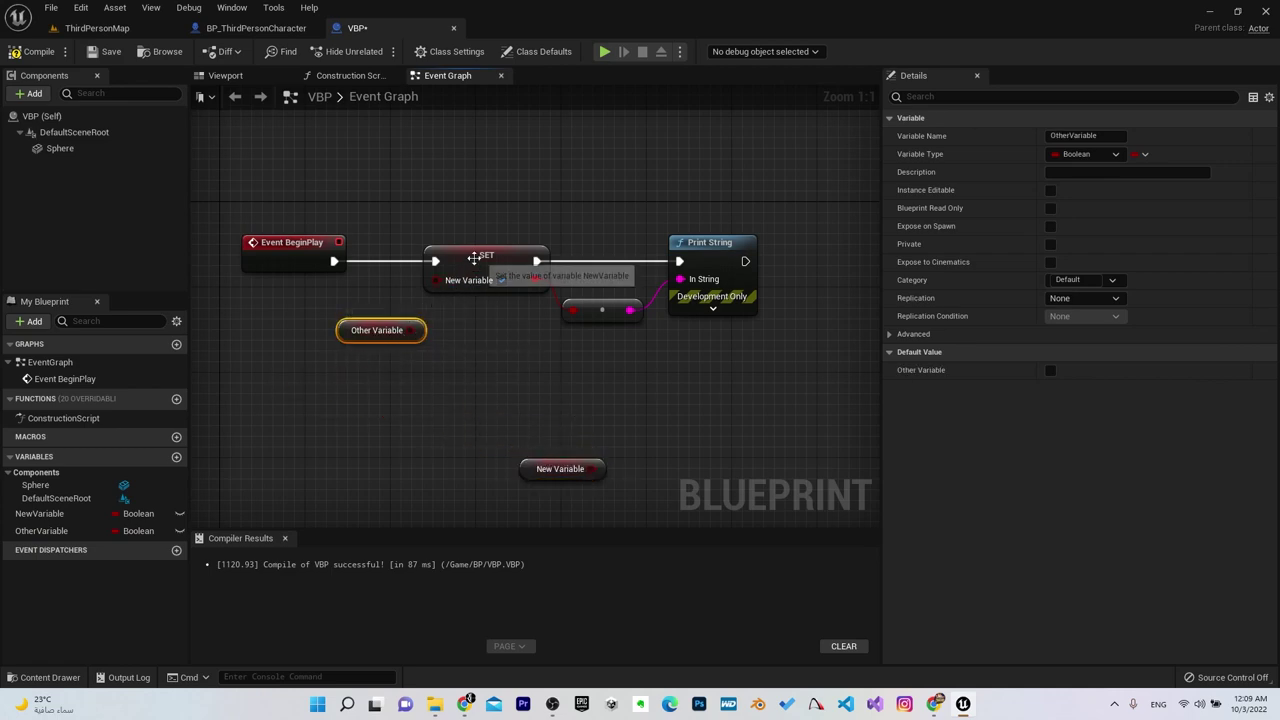
{"action": "left_click", "coordinate": [470, 258]}
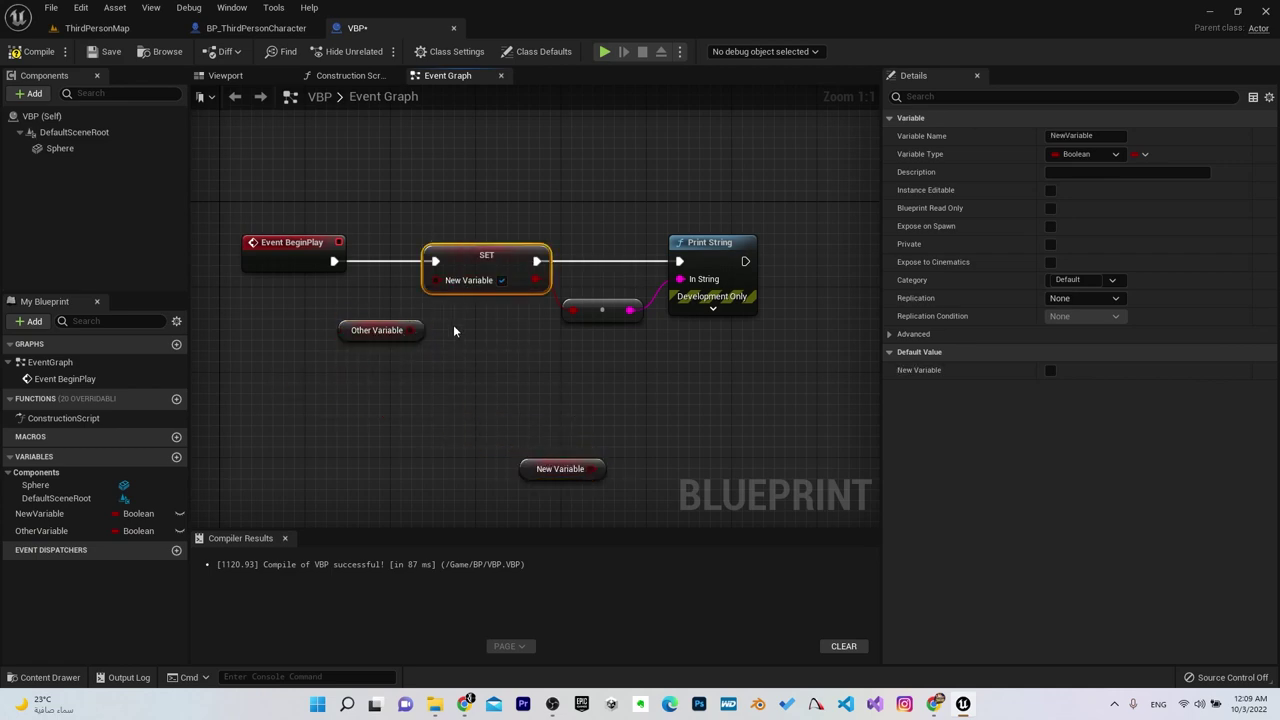
{"action": "left_click", "coordinate": [380, 332]}
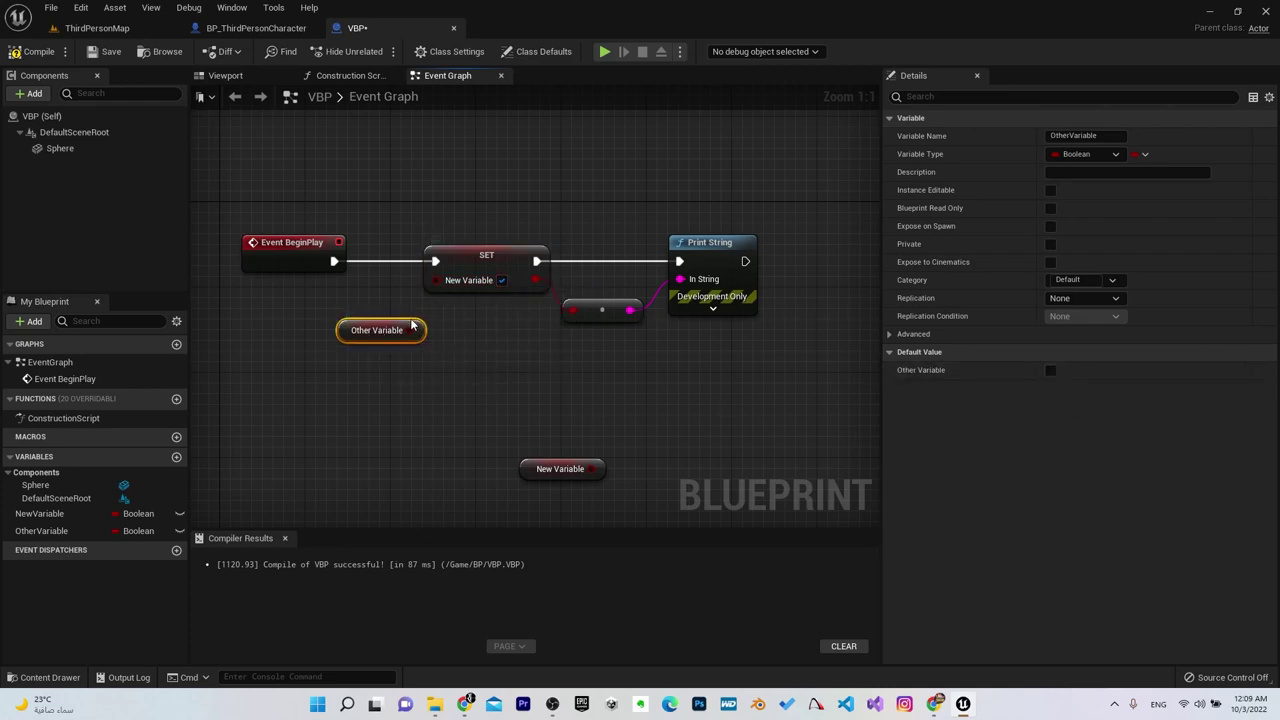
{"action": "mouse_move", "coordinate": [394, 322]}
{"action": "left_mouse_down"}
{"action": "mouse_move", "coordinate": [373, 333]}
{"action": "mouse_move", "coordinate": [400, 295]}
{"action": "mouse_move", "coordinate": [434, 279]}
{"action": "left_mouse_up"}
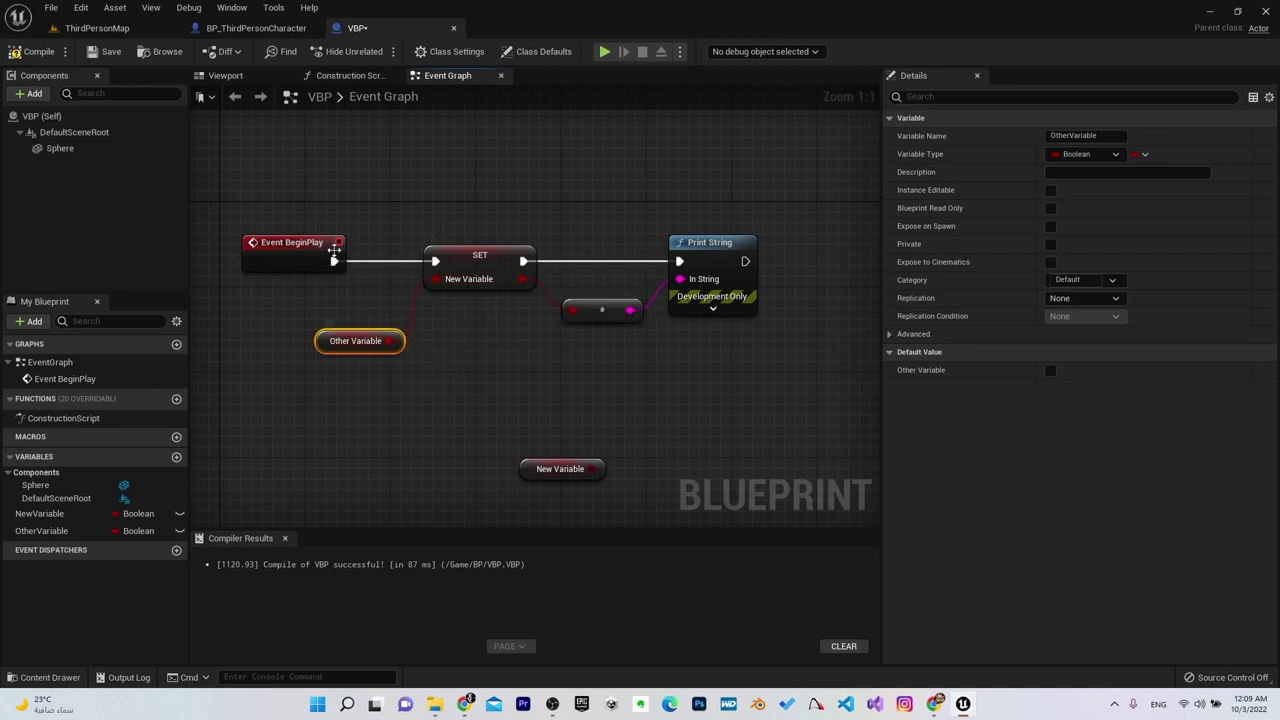
- Tick NewVariable's Default Value to true, confirming OtherVariable's default remains false
{"action": "left_click", "coordinate": [286, 252]}
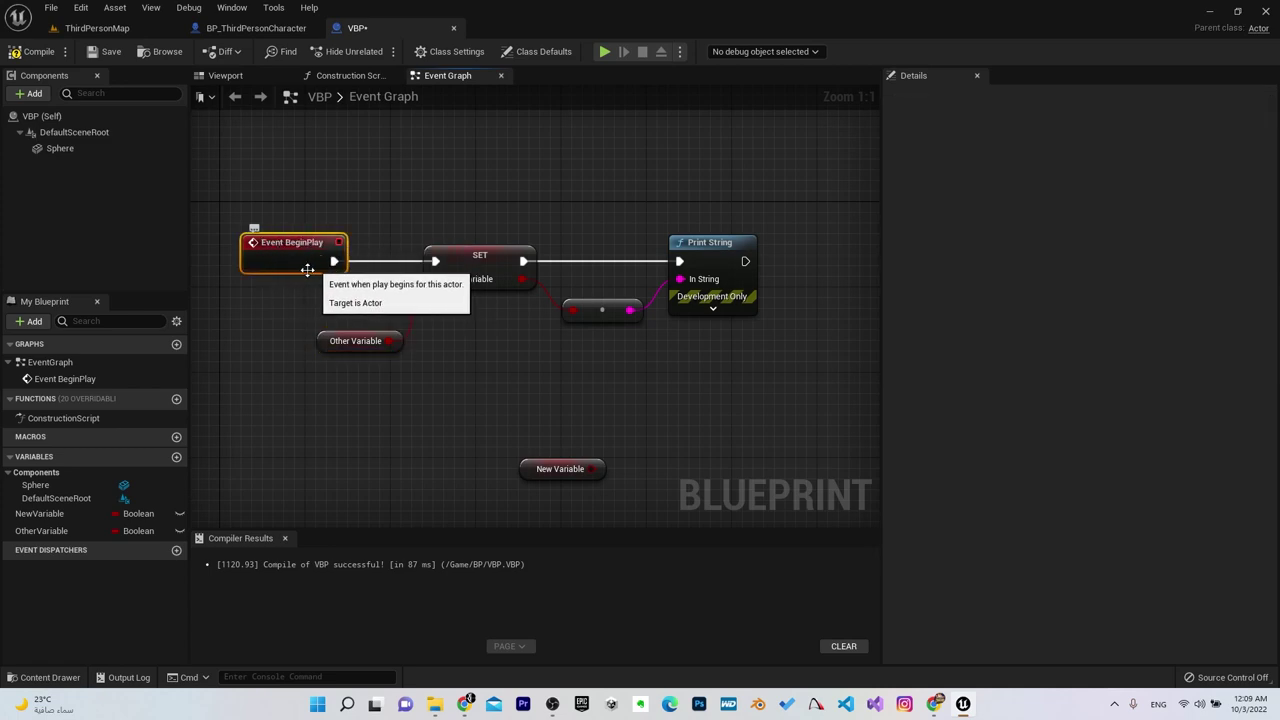
{"action": "left_click", "coordinate": [473, 261]}
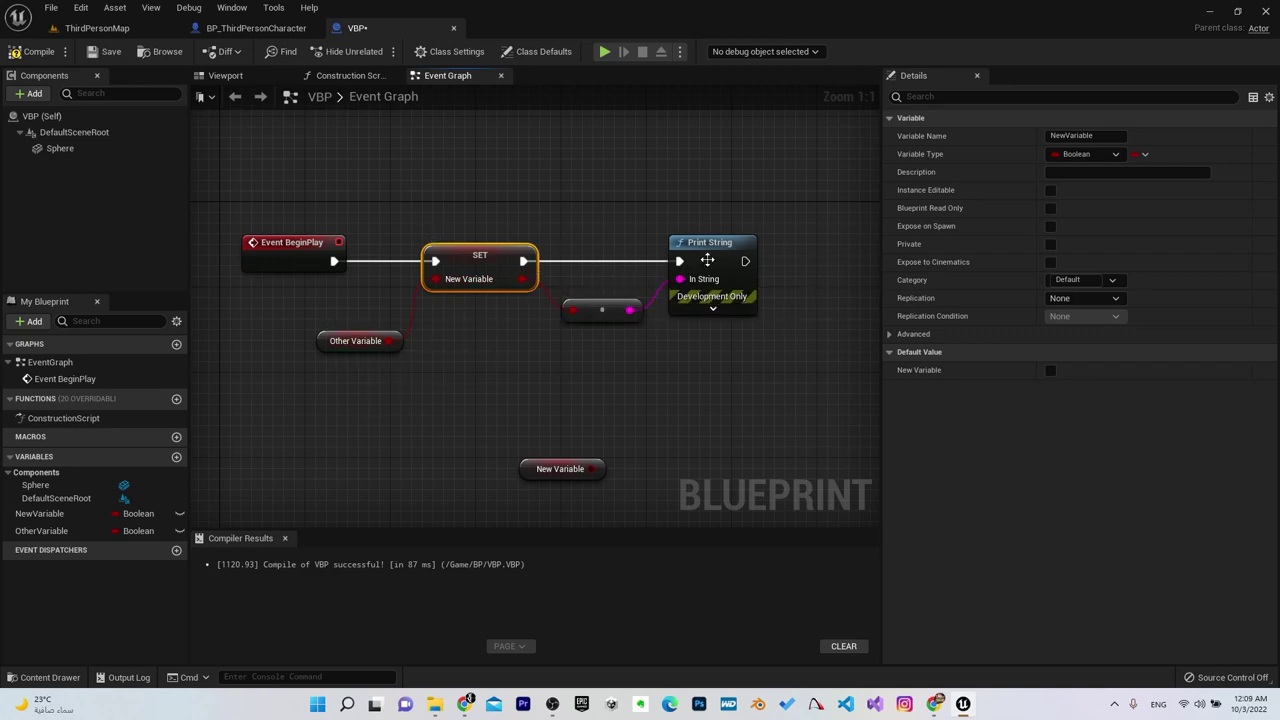
{"action": "left_click", "coordinate": [336, 346]}
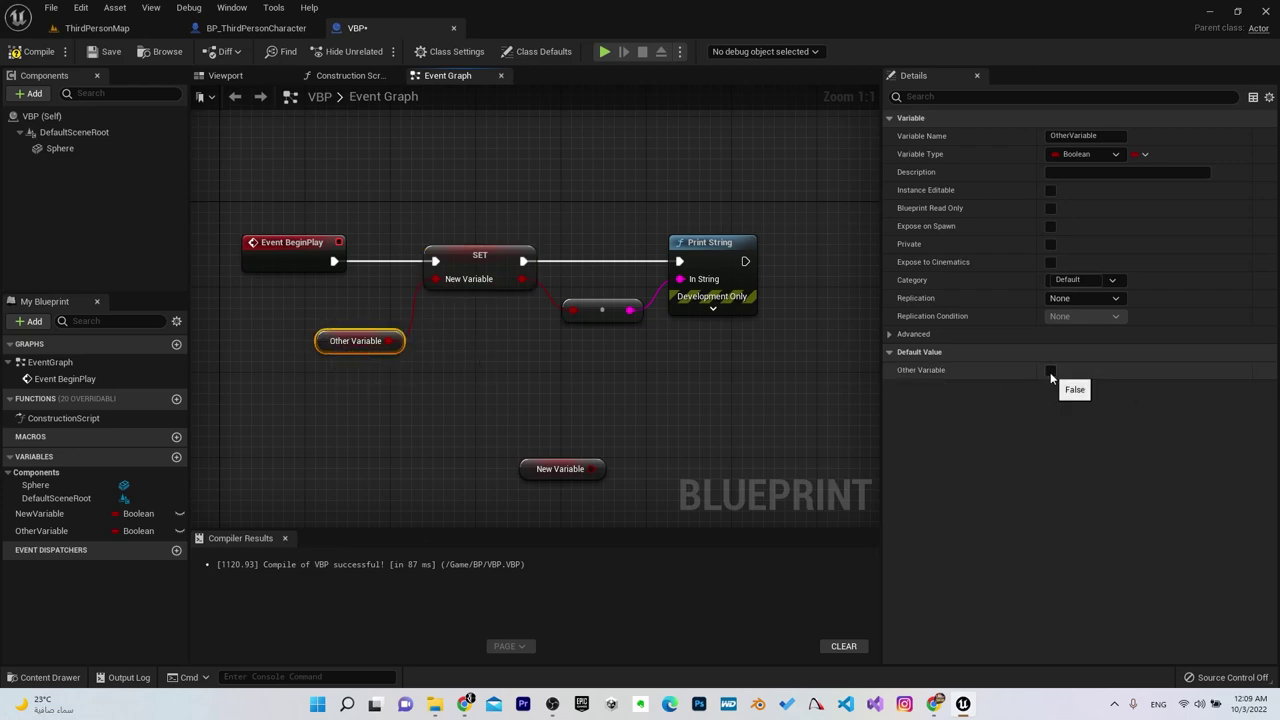
{"action": "left_click", "coordinate": [45, 513]}
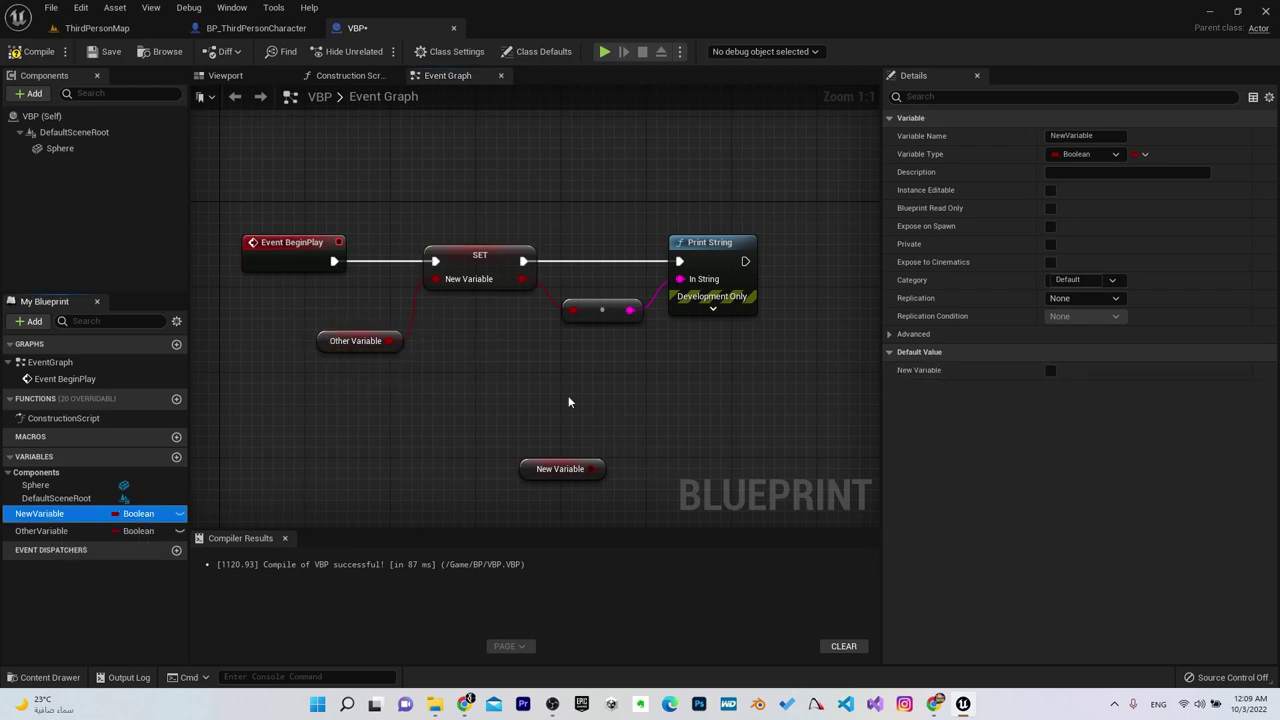
{"action": "left_click", "coordinate": [1051, 371]}
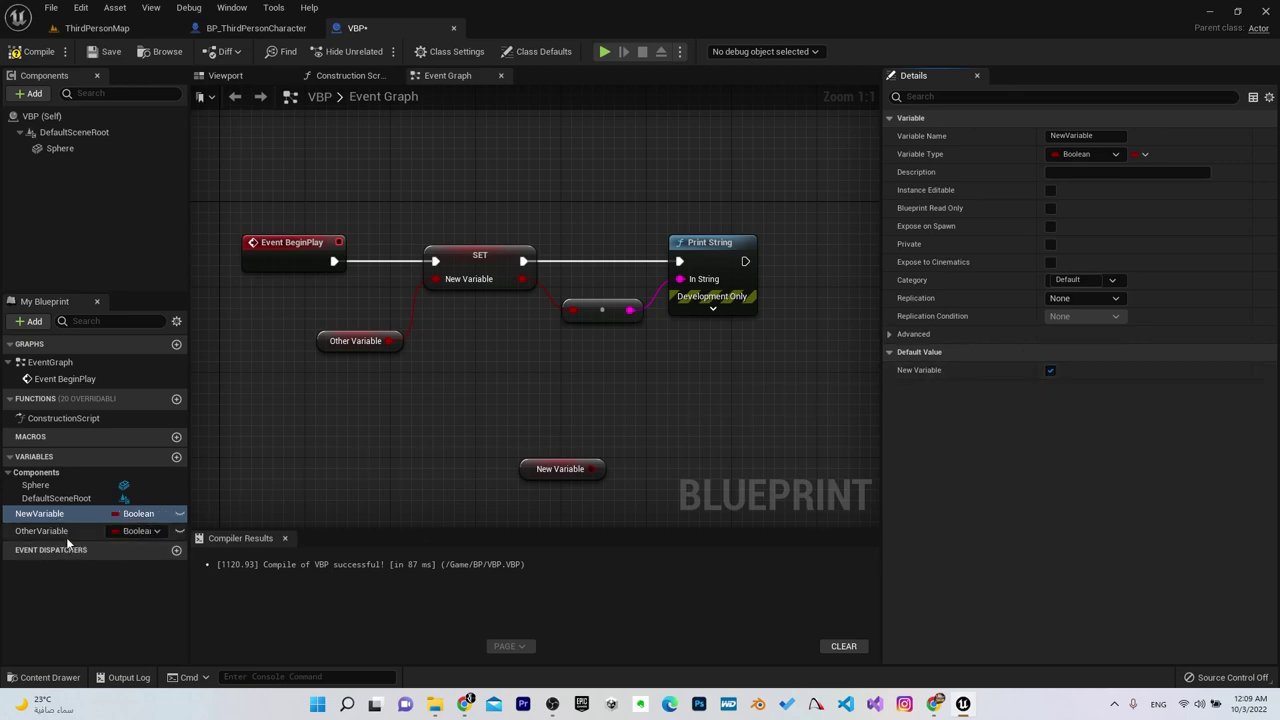
{"action": "left_click", "coordinate": [41, 531]}
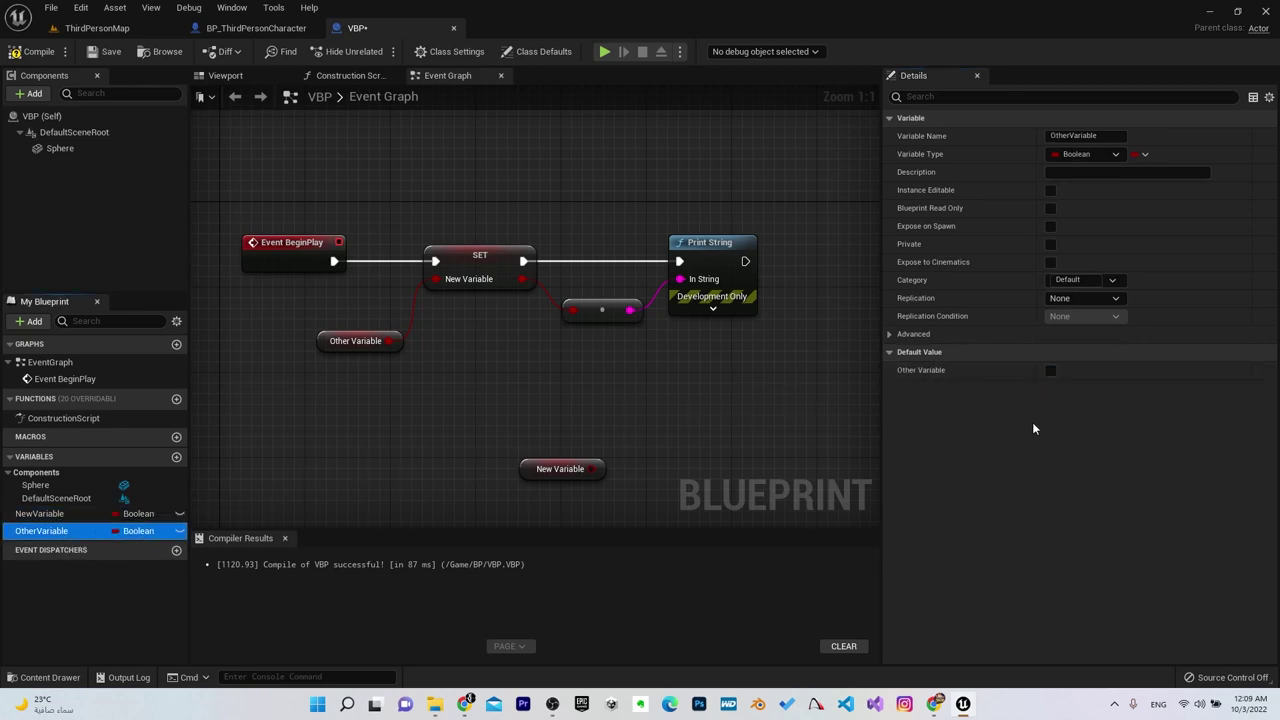
- Compile the blueprint, then run a play preview of the level and stop it
{"action": "left_click", "coordinate": [39, 54]}
{"action": "left_click", "coordinate": [330, 340]}
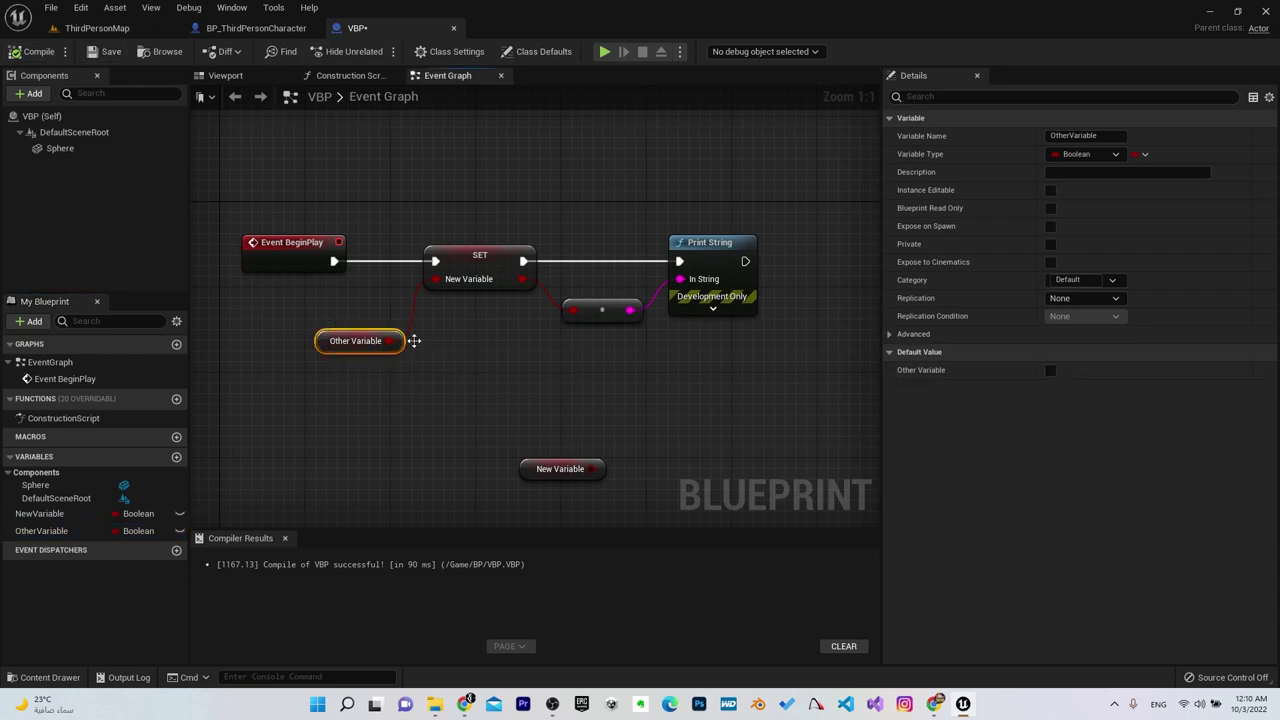
{"action": "left_click", "coordinate": [606, 52]}
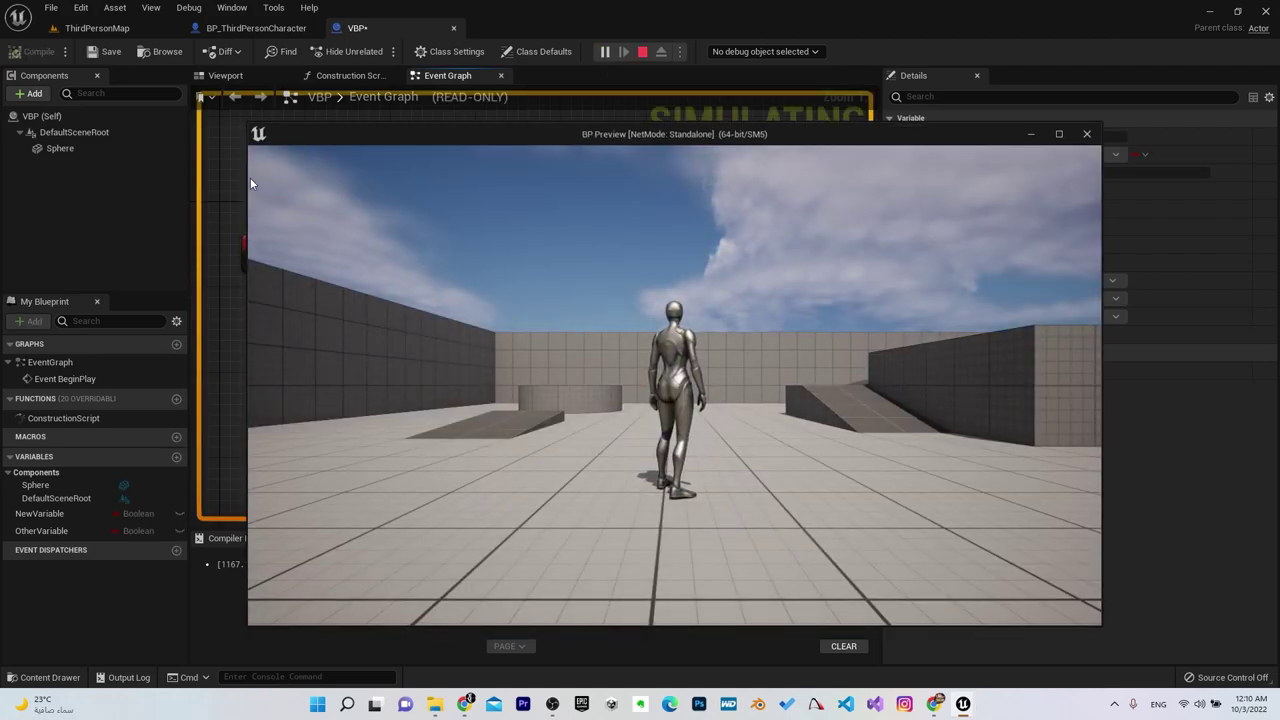
{"action": "left_click", "coordinate": [1087, 134]}
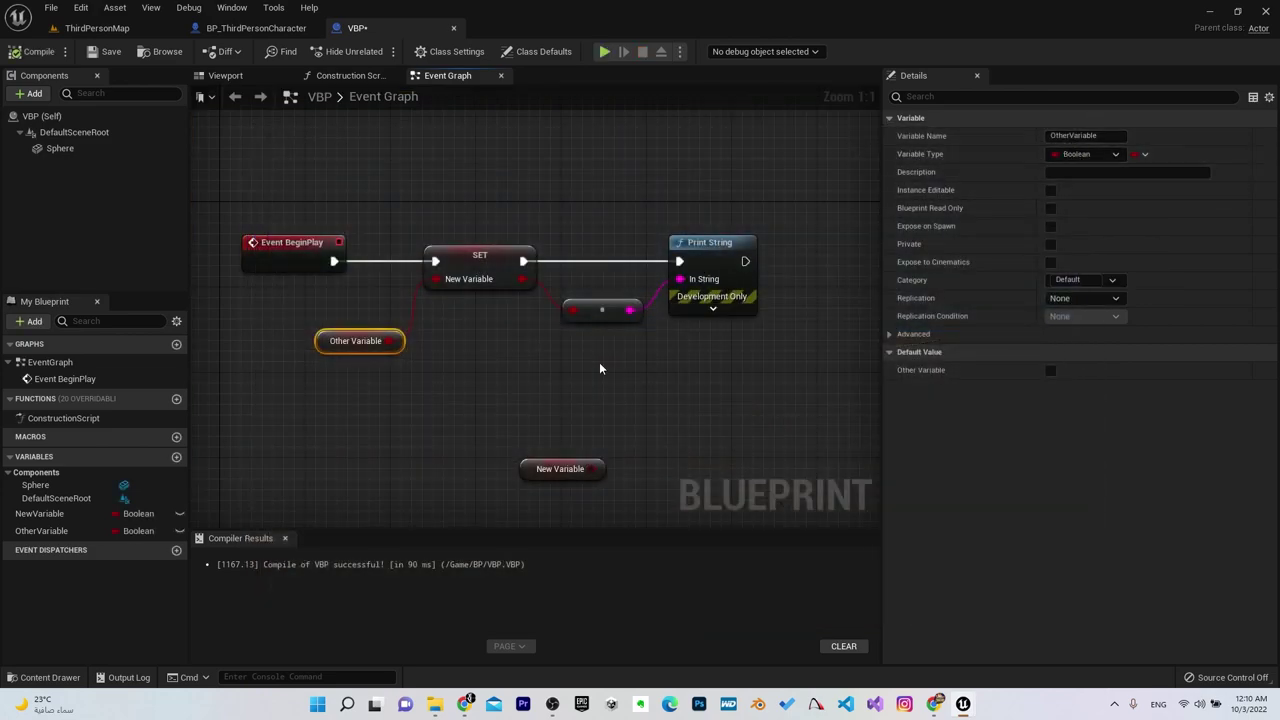
- Pan the Event Graph to recentre the nodes and select the SET node
{"action": "left_click", "coordinate": [464, 378]}
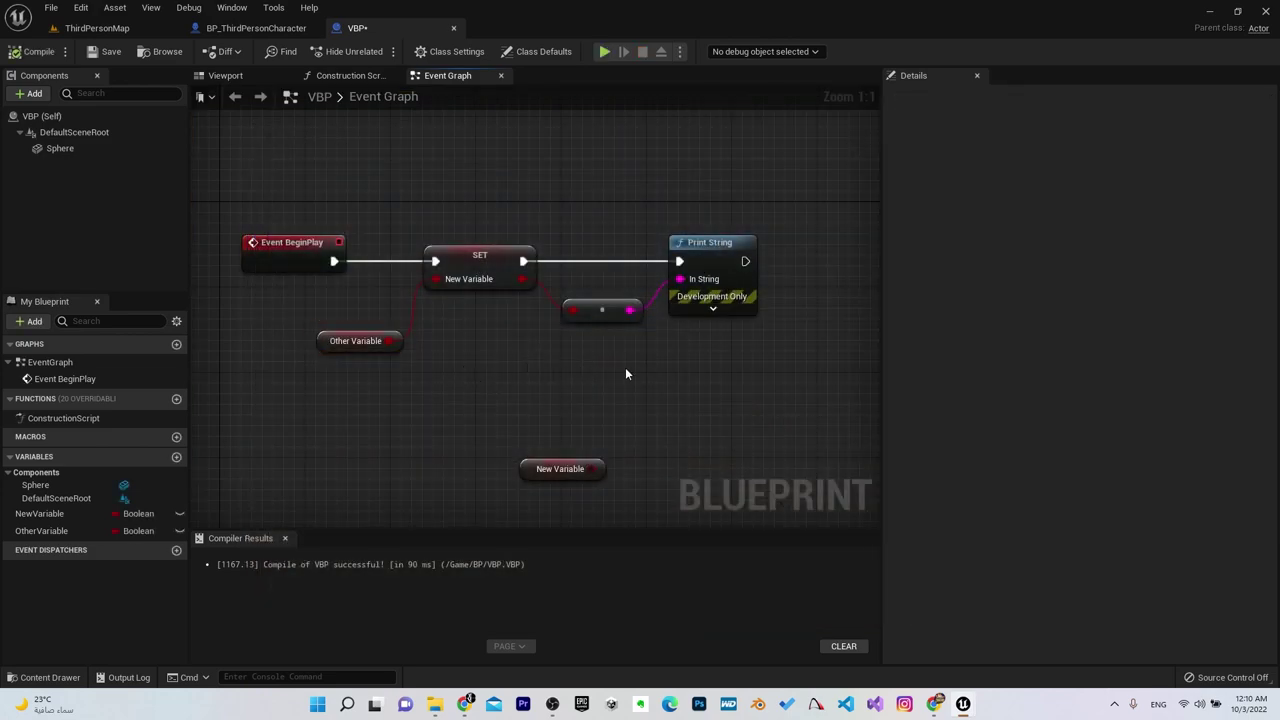
{"action": "right_click_drag", "start_coordinate": [625, 374], "coordinate": [604, 383]}
{"action": "right_click_drag", "start_coordinate": [445, 405], "coordinate": [504, 369]}
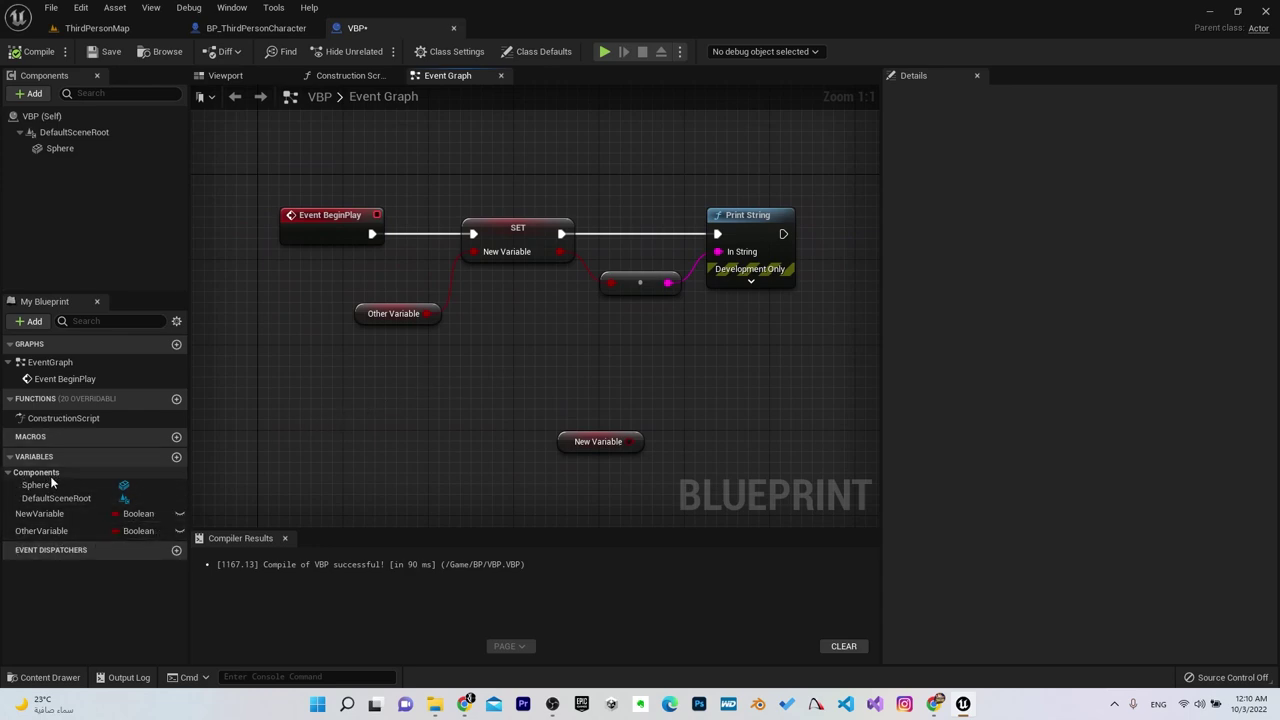
{"action": "right_click_drag", "start_coordinate": [595, 361], "coordinate": [565, 386]}
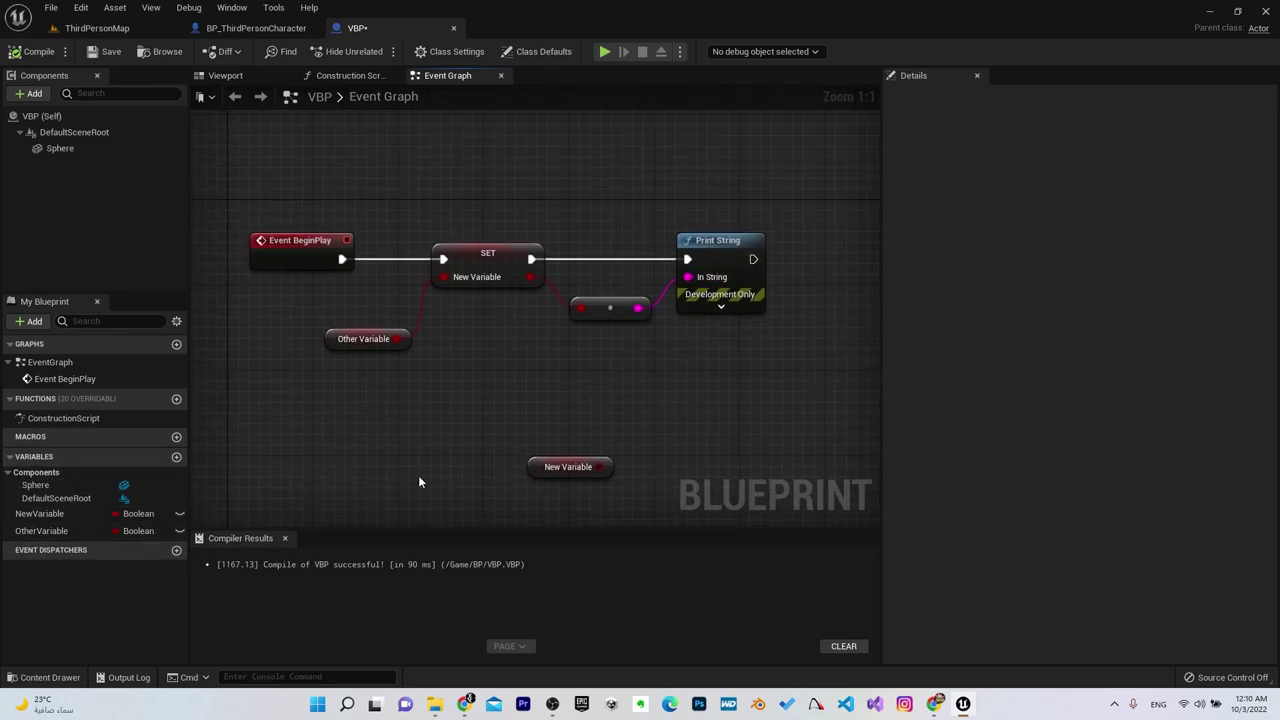
{"action": "left_click", "coordinate": [480, 262]}
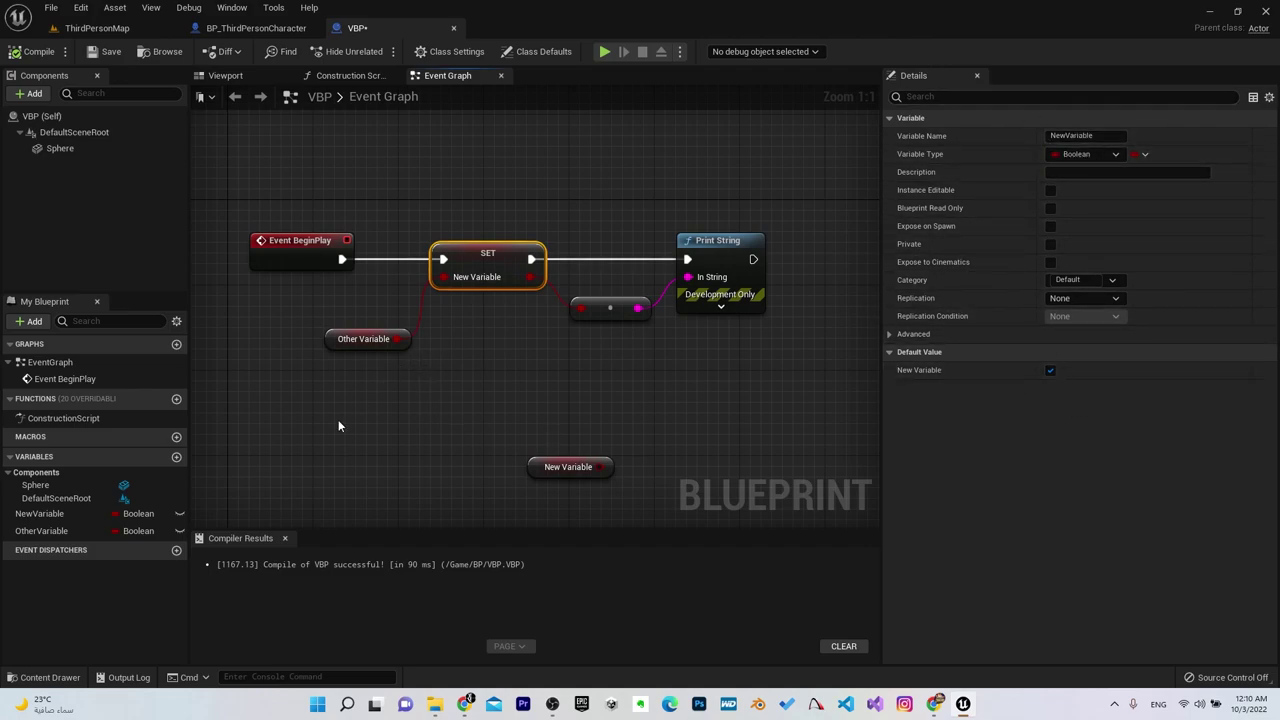
- Add a new Integer variable named NumberVariable
{"action": "left_click", "coordinate": [178, 458]}
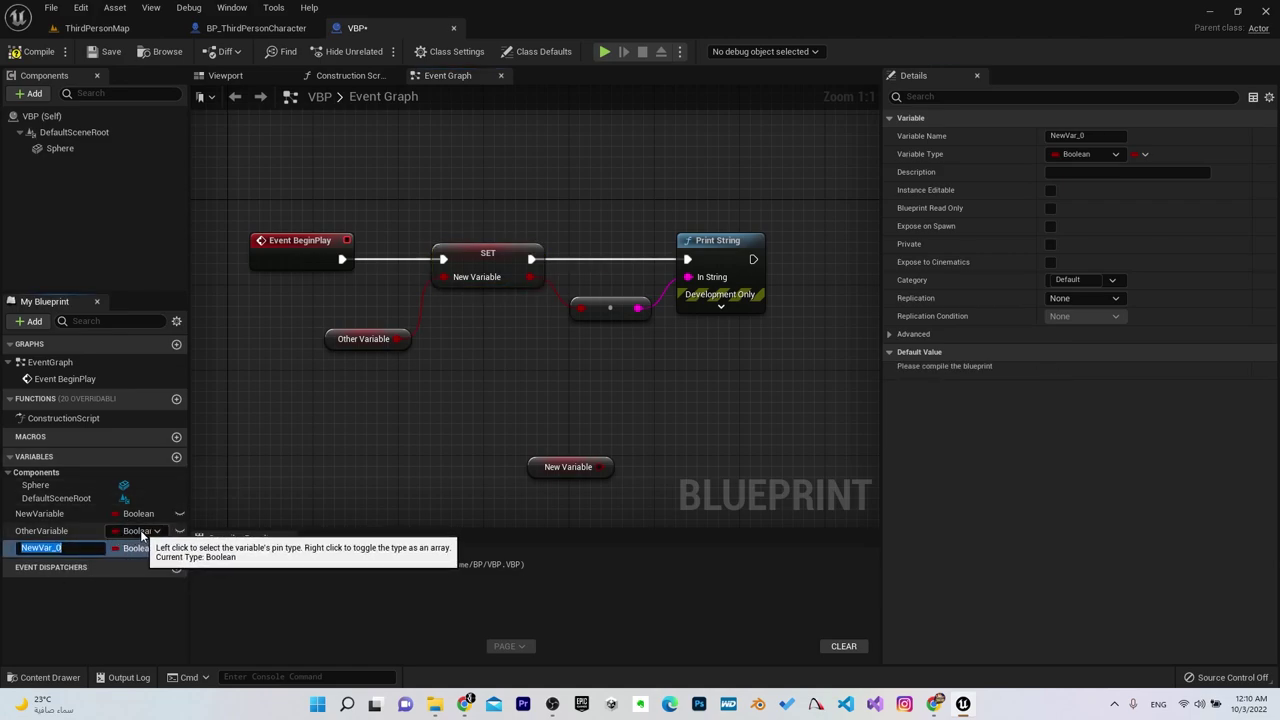
{"action": "type", "text": "Nu"}
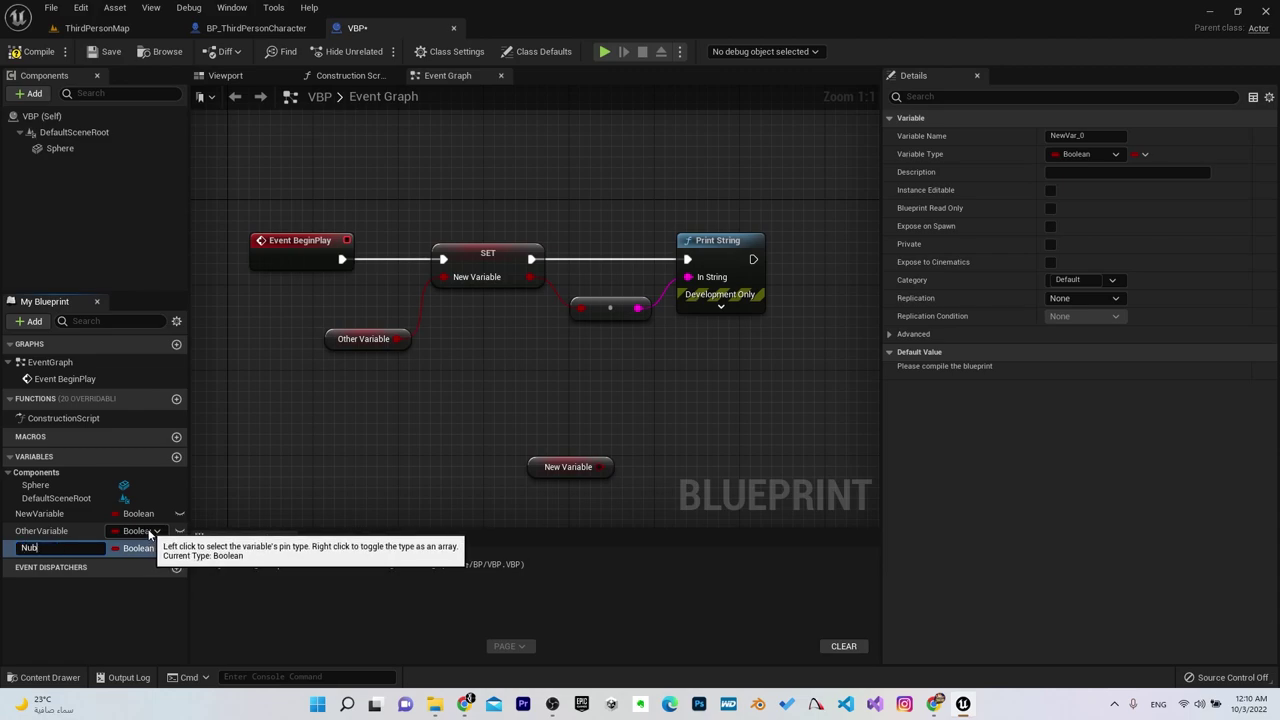
{"action": "type", "text": "m"}
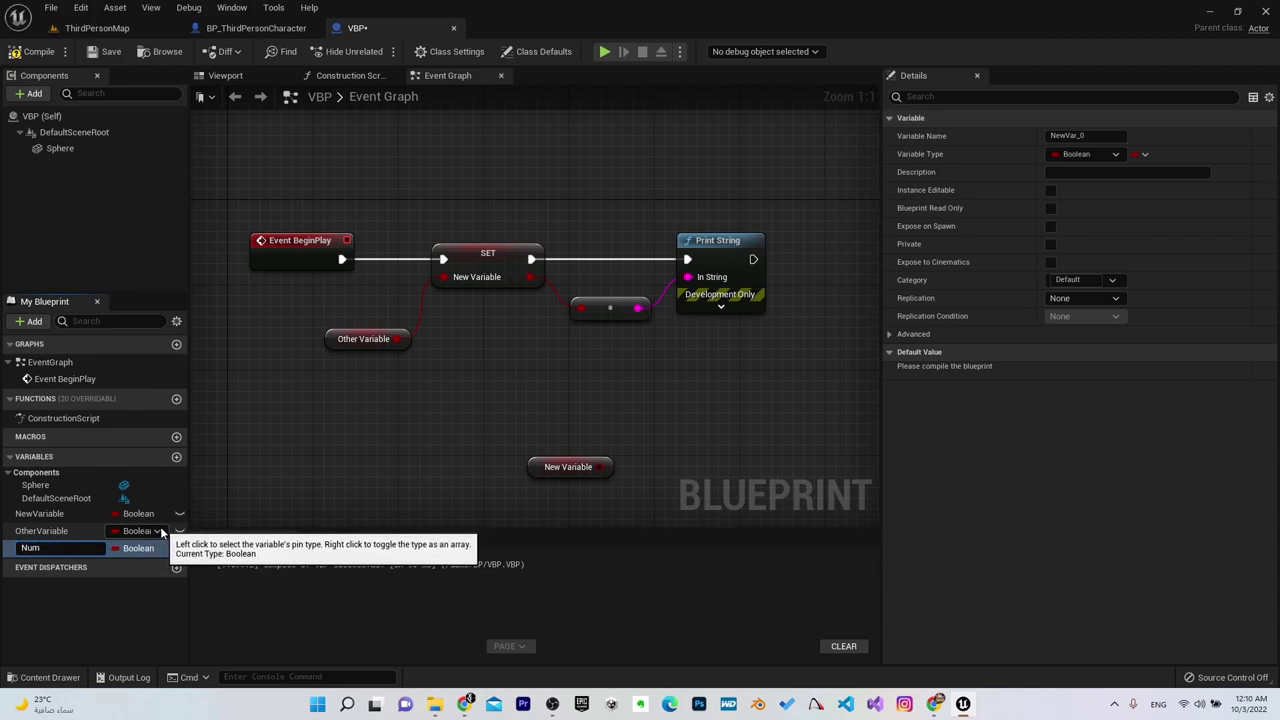
{"action": "type", "text": "berV"}
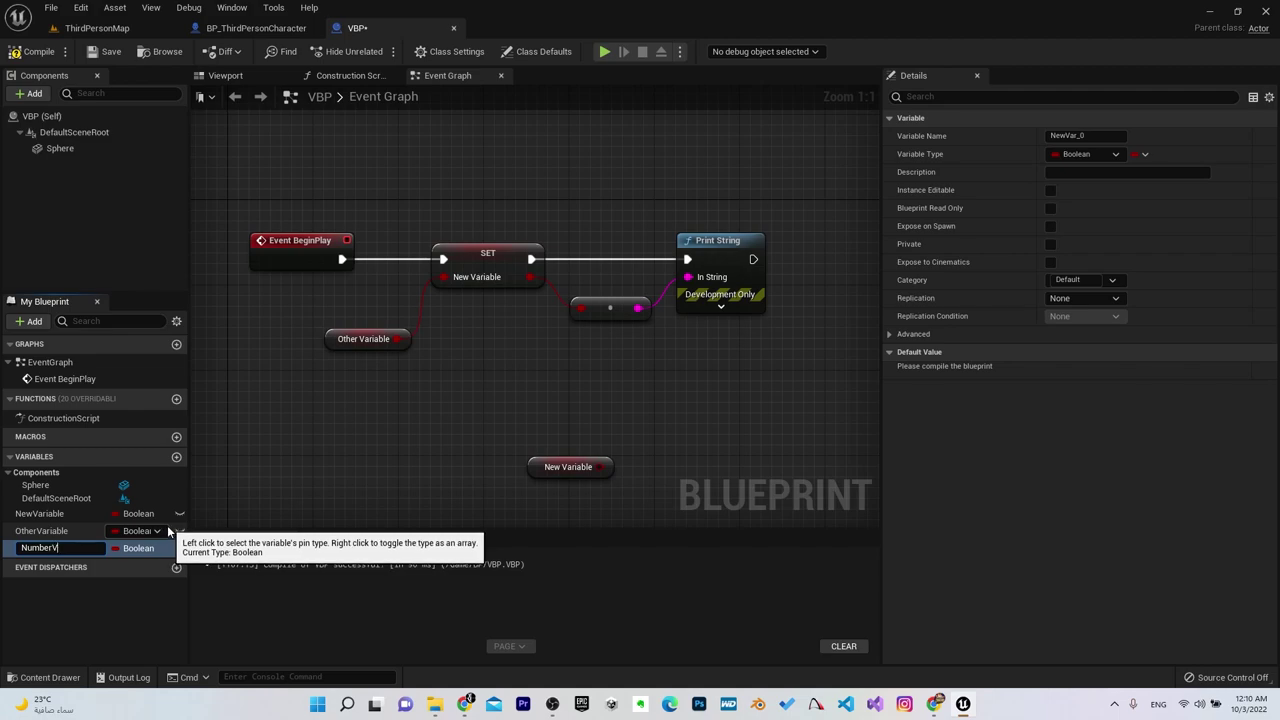
{"action": "type", "text": "ariable"}
{"action": "key", "text": "Return"}
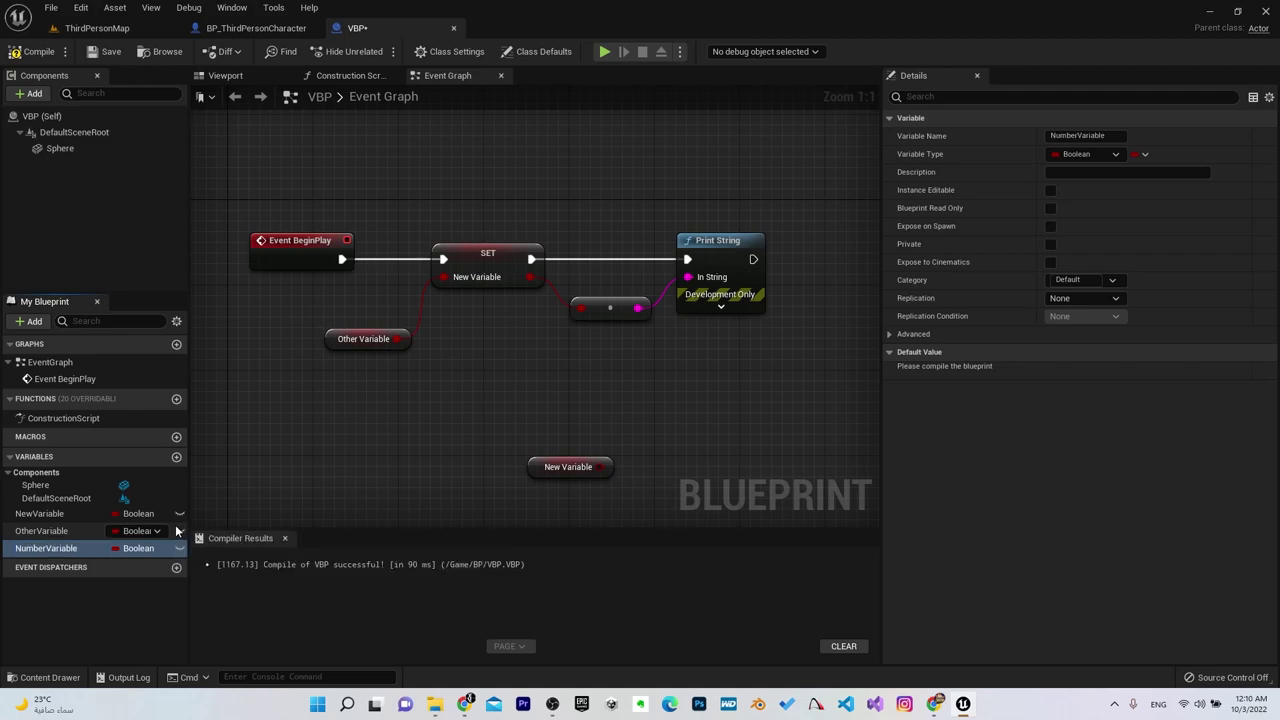
{"action": "left_click", "coordinate": [146, 549]}
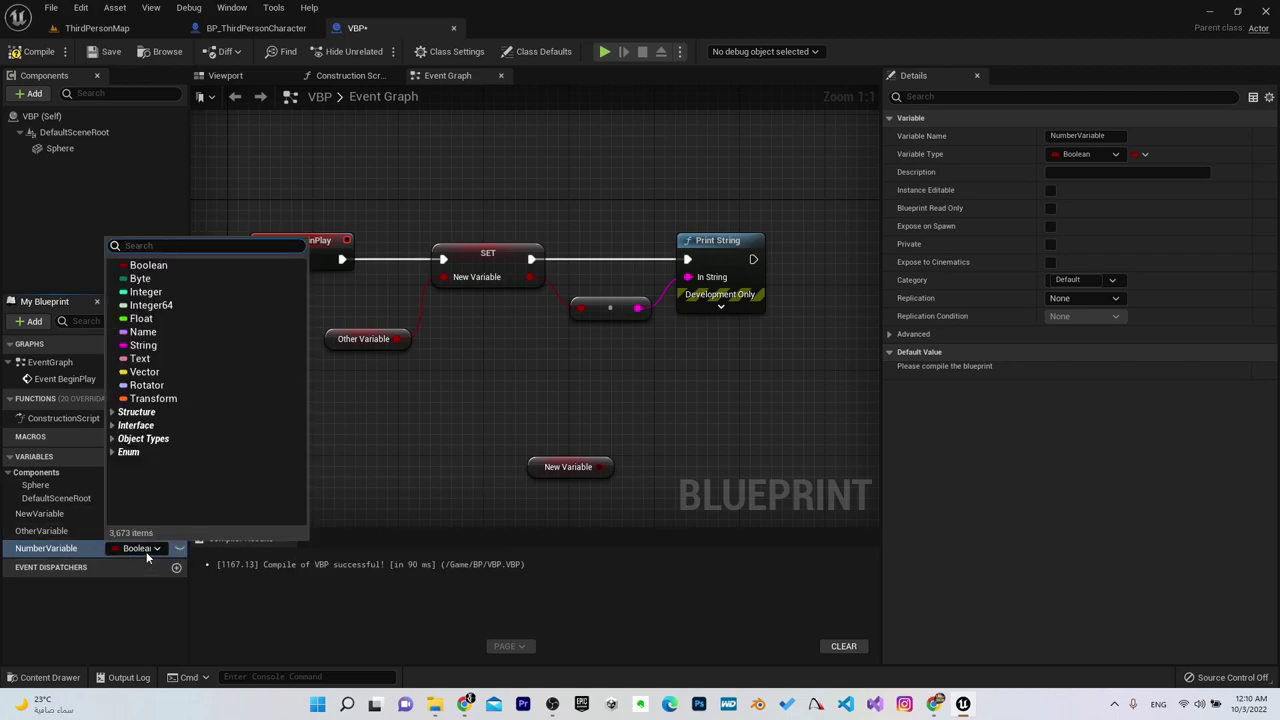
{"action": "left_click", "coordinate": [186, 293]}
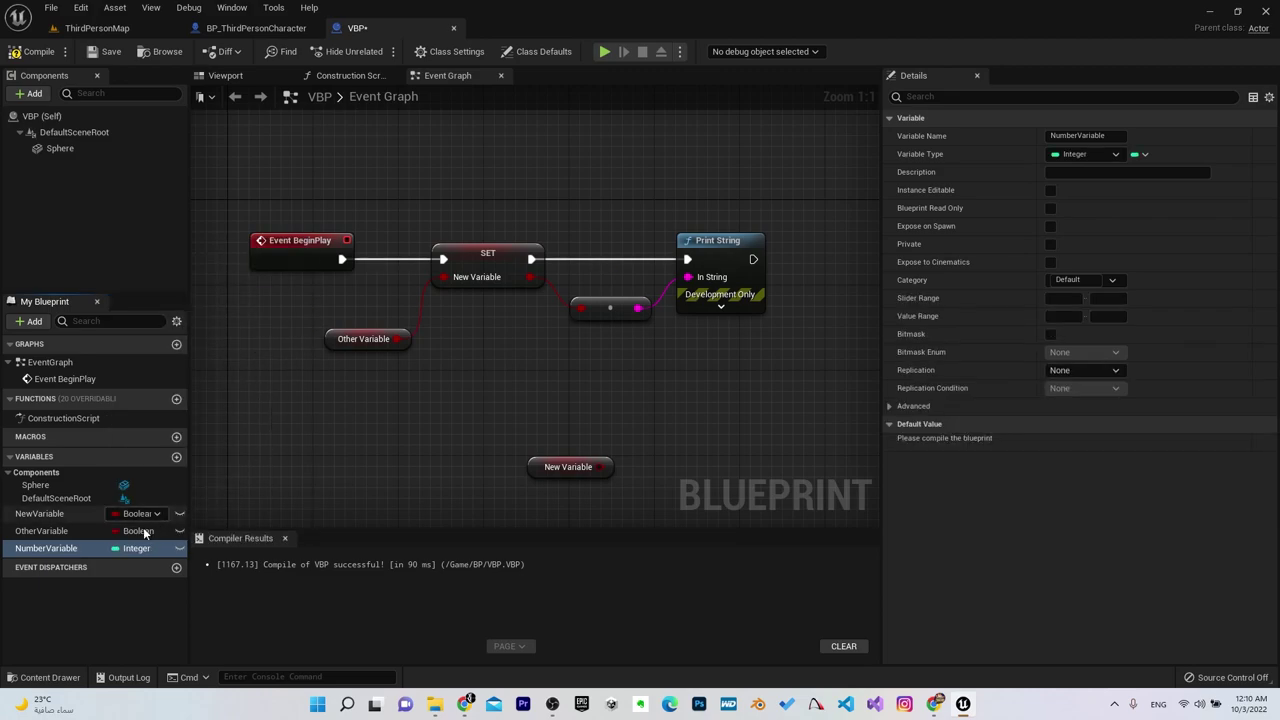
- Place a NumberVariable getter, wire it into SET's New Variable input, and tidy the nodes
{"action": "left_click_drag", "start_coordinate": [57, 562], "coordinate": [384, 384]}
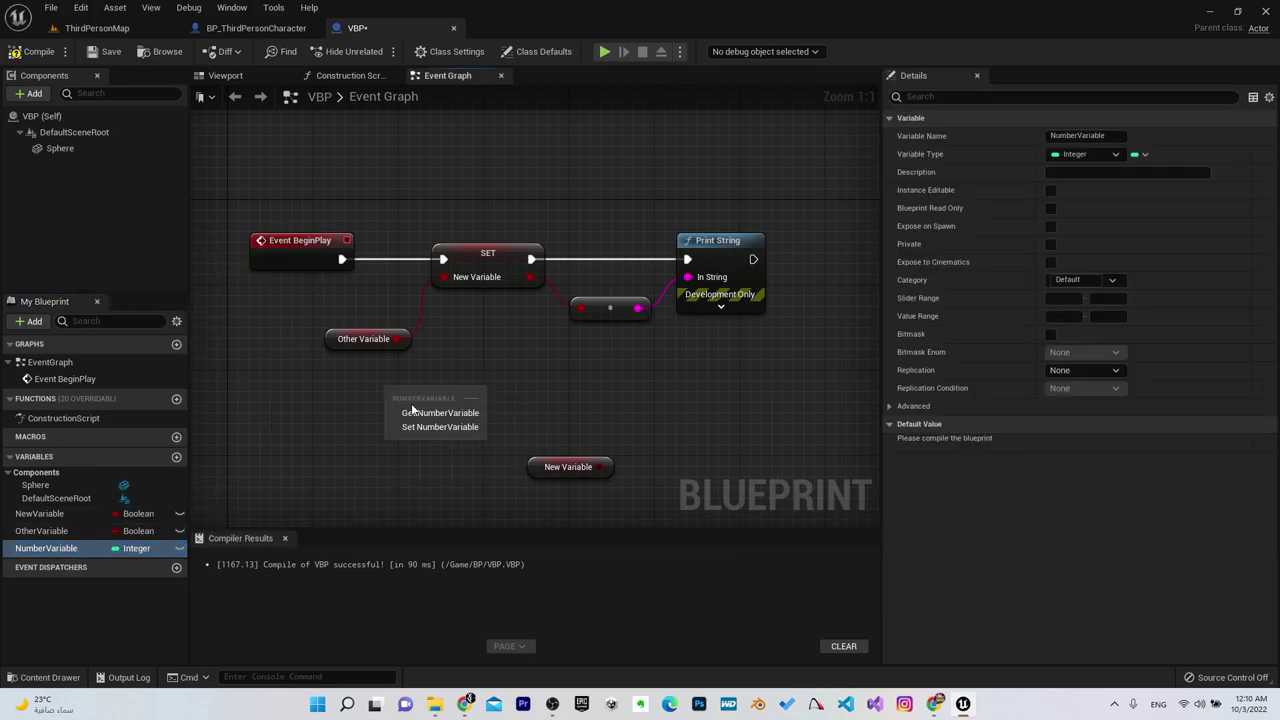
{"action": "left_click", "coordinate": [432, 411]}
{"action": "left_click_drag", "start_coordinate": [477, 393], "coordinate": [447, 277]}
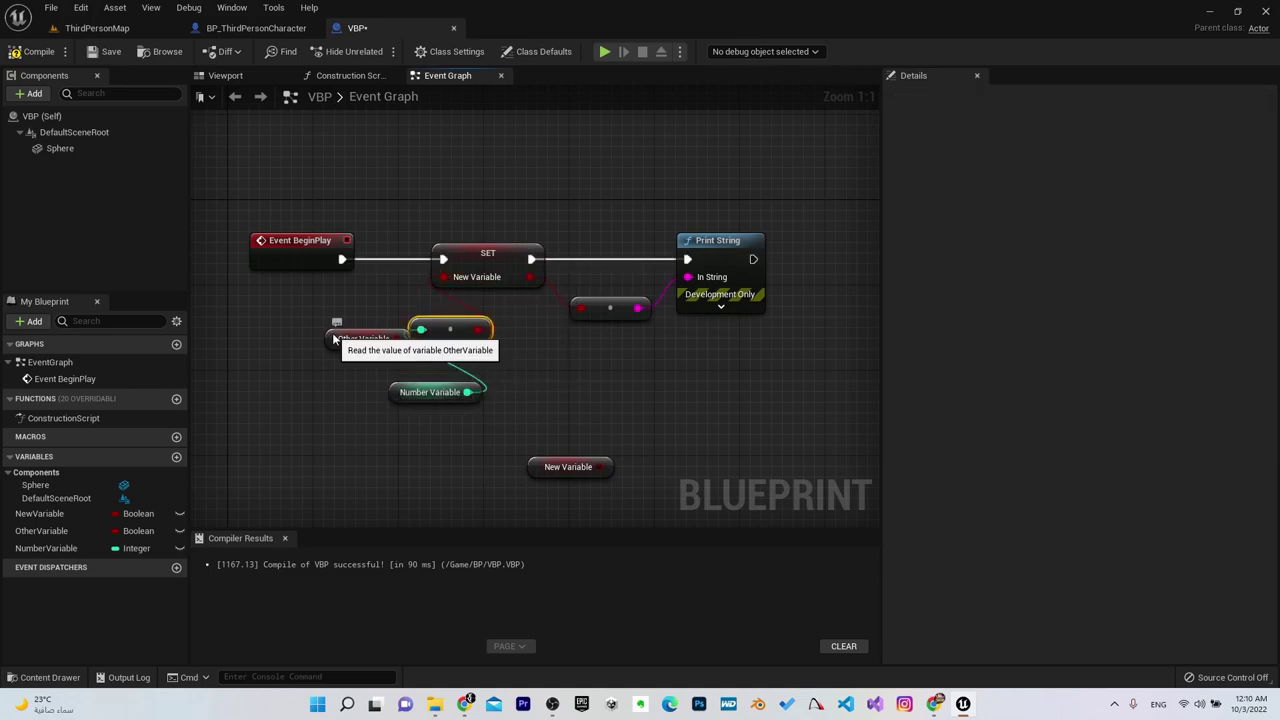
{"action": "left_click_drag", "start_coordinate": [332, 332], "coordinate": [271, 374]}
{"action": "left_click_drag", "start_coordinate": [395, 393], "coordinate": [304, 344]}
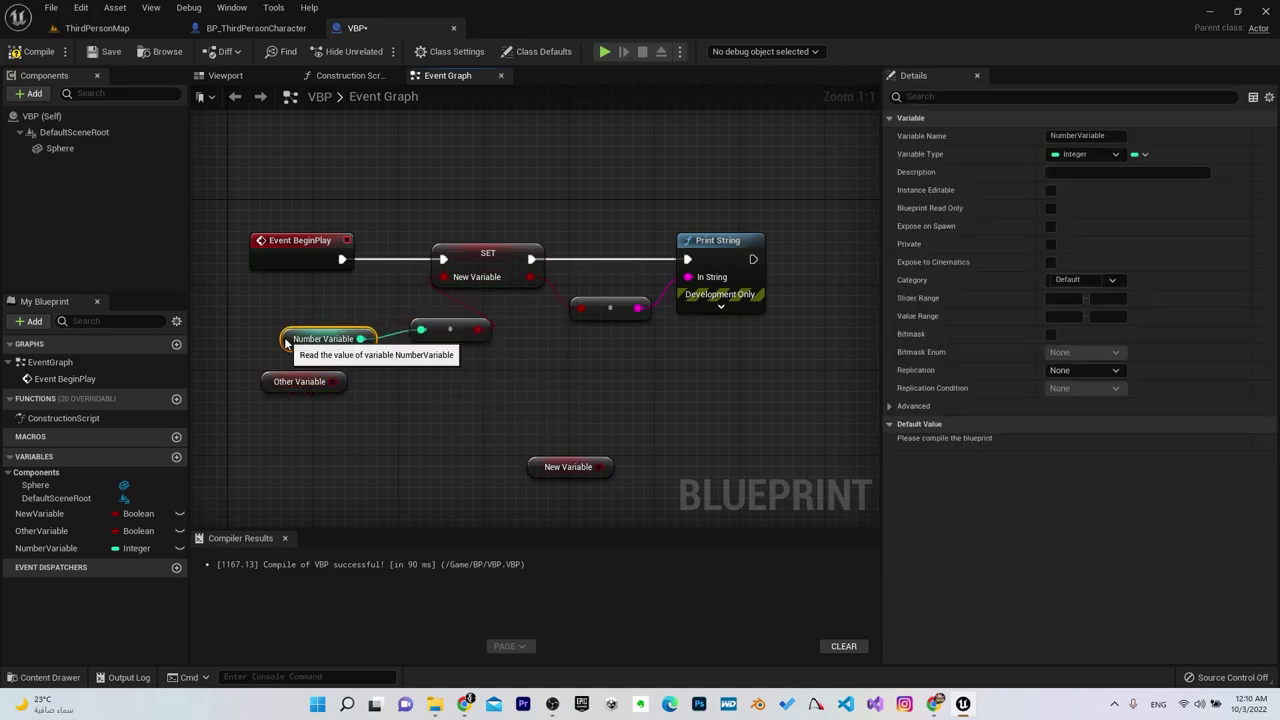
- Set NumberVariable's default to 5, recompile, and test-play the blueprint
{"action": "left_click", "coordinate": [33, 51]}
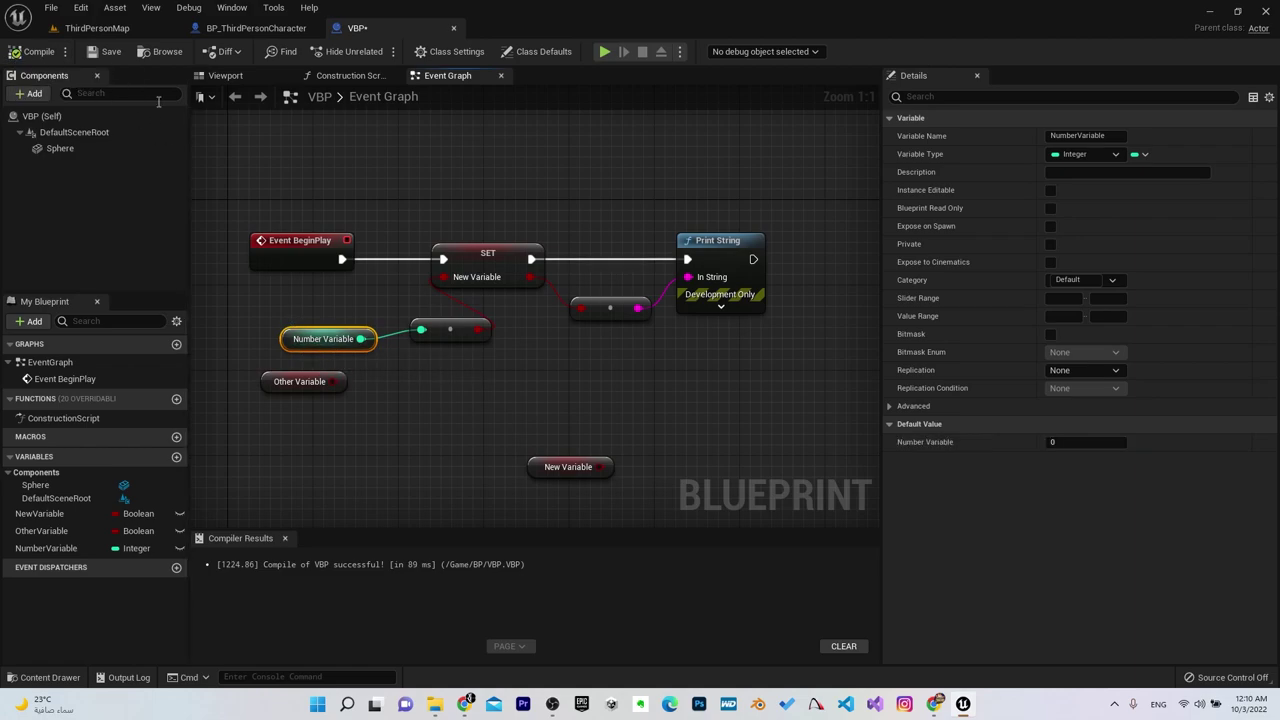
{"action": "left_click", "coordinate": [1085, 443]}
{"action": "type", "text": "5"}
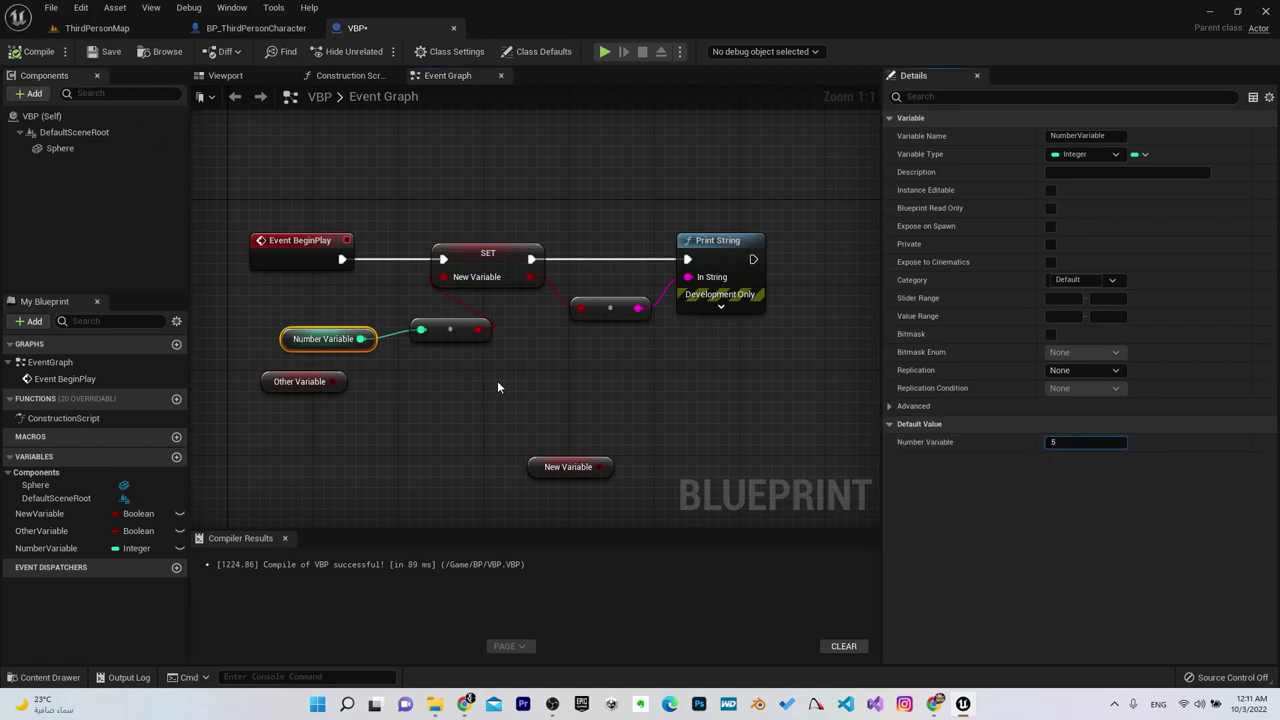
{"action": "left_click", "coordinate": [490, 393]}
{"action": "left_click", "coordinate": [33, 51]}
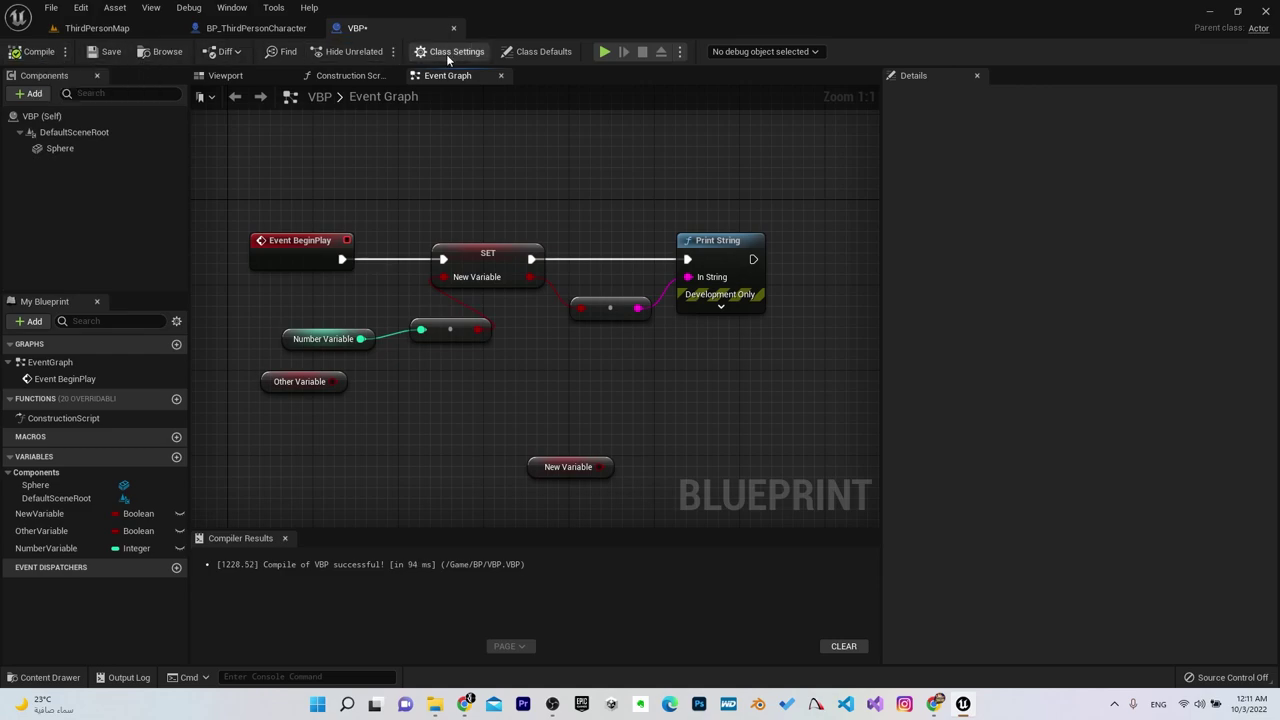
{"action": "left_click", "coordinate": [605, 52]}
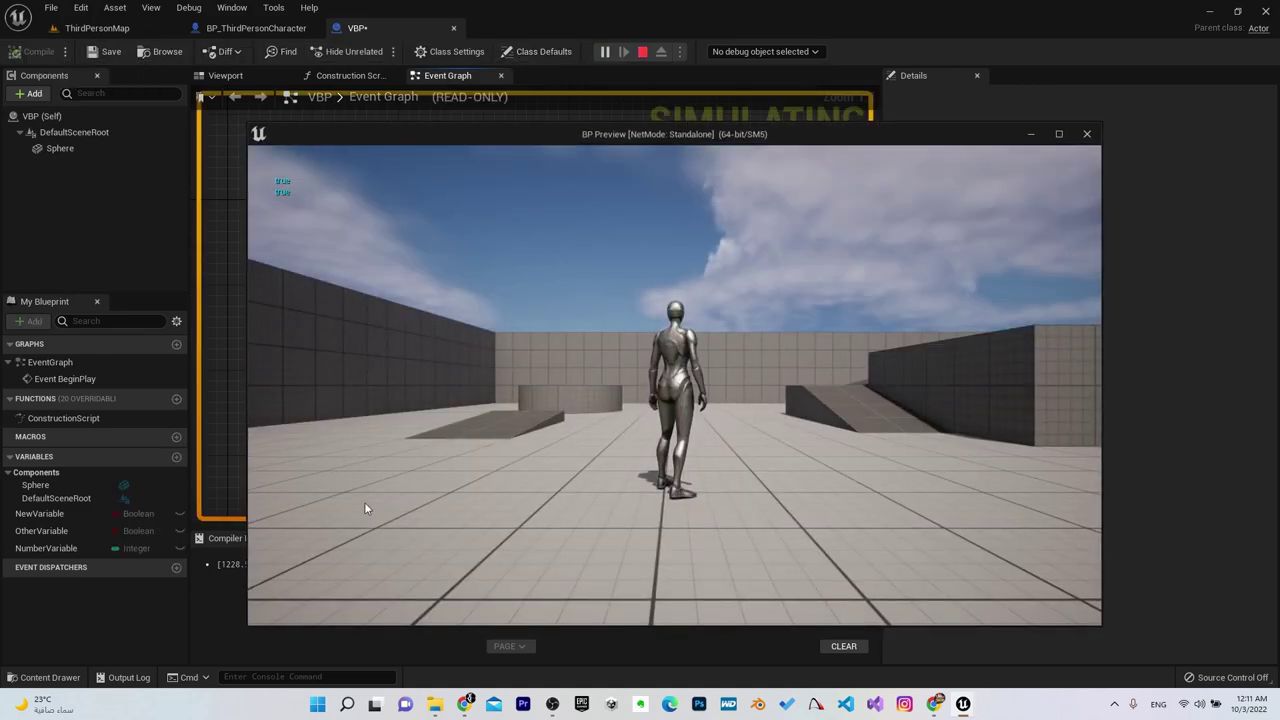
{"action": "left_click", "coordinate": [1087, 133]}
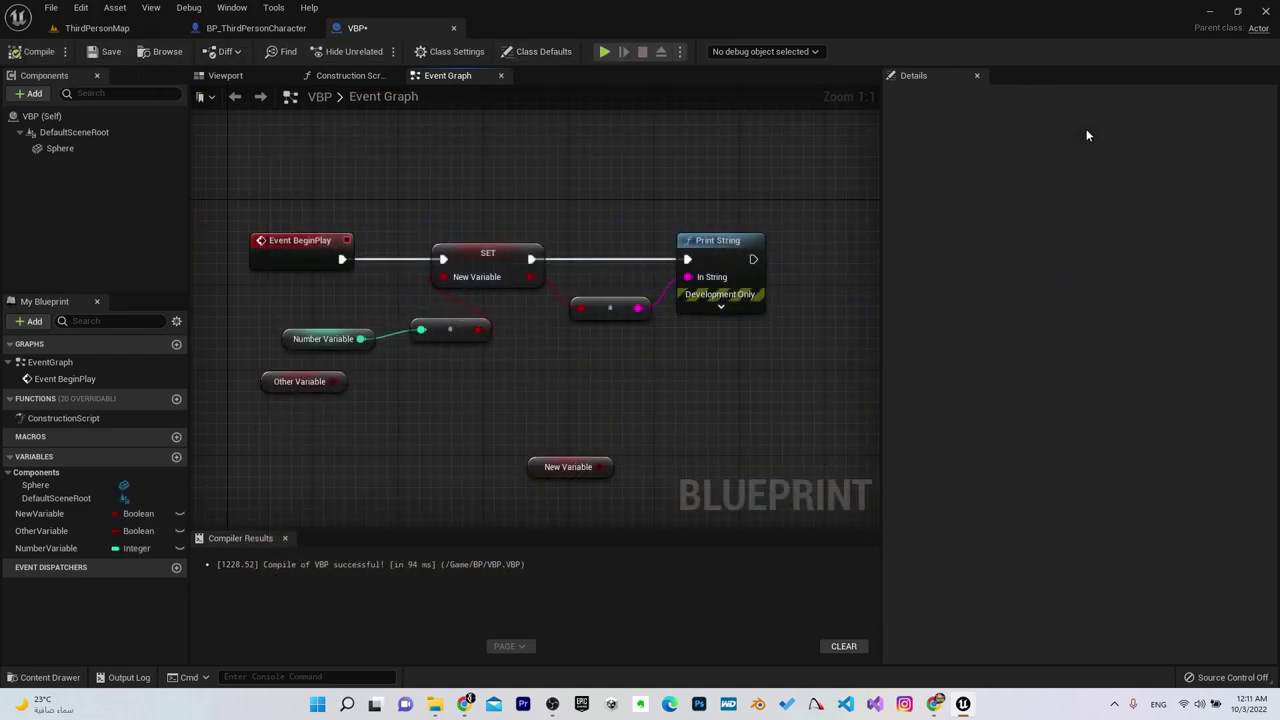
- Change NumberVariable's default value to 0 and test-play the blueprint again
{"action": "left_click", "coordinate": [503, 262]}
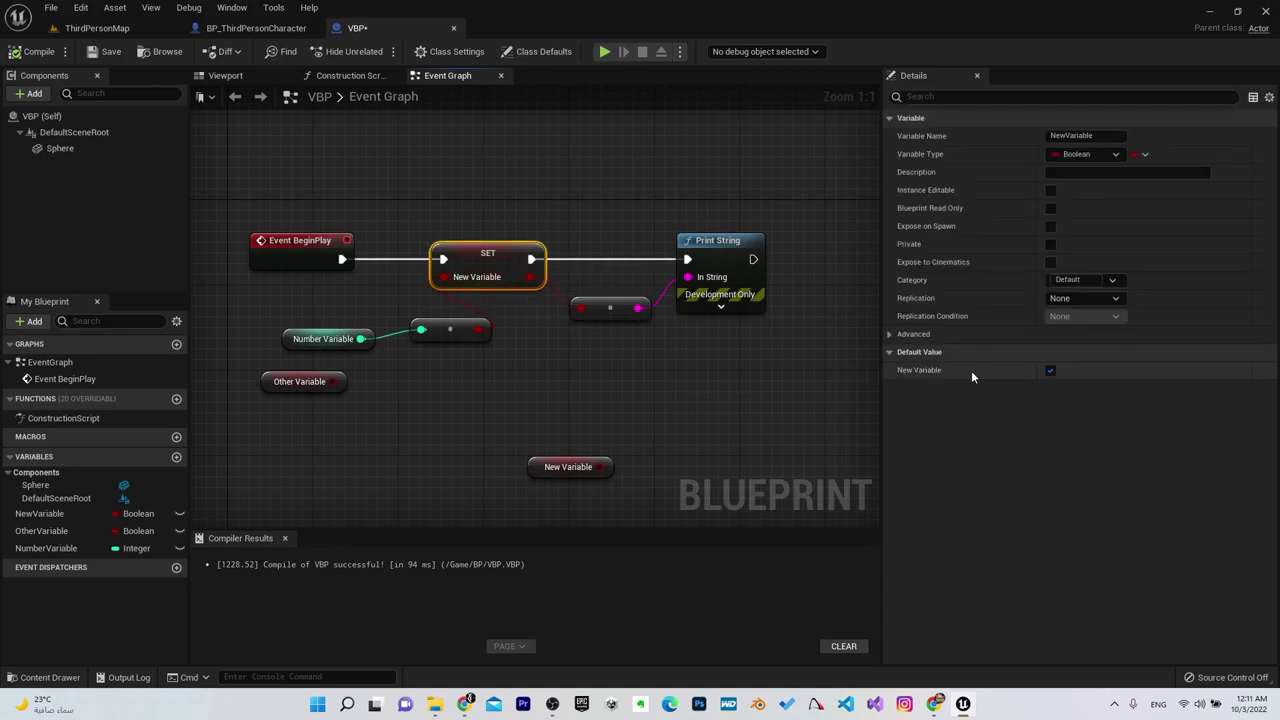
{"action": "left_click", "coordinate": [42, 513]}
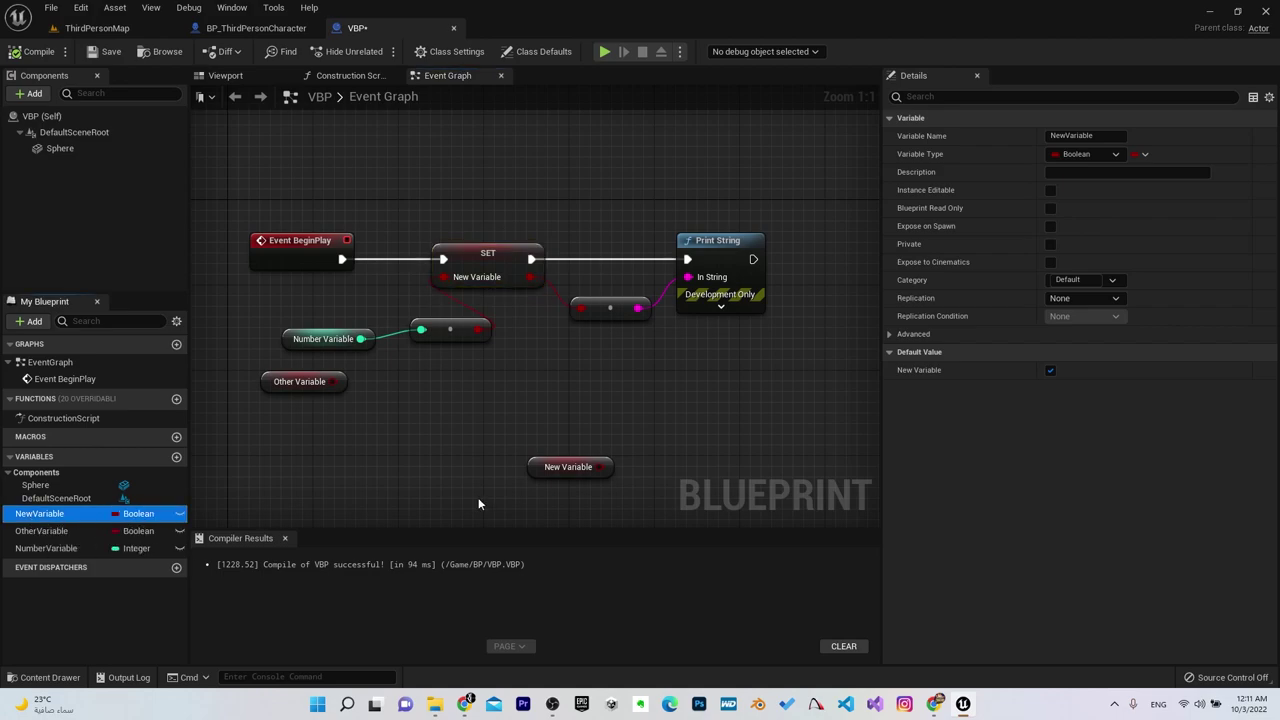
{"action": "left_click", "coordinate": [296, 332]}
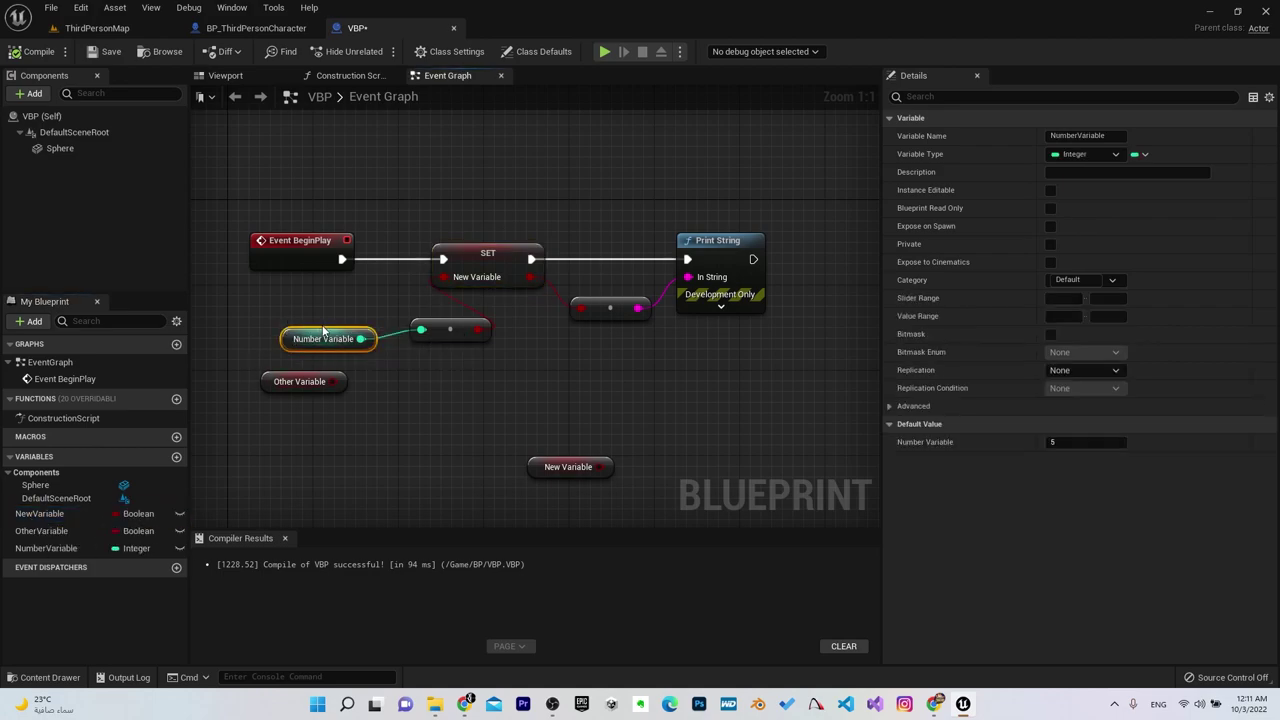
{"action": "left_click_drag", "start_coordinate": [323, 334], "coordinate": [311, 324]}
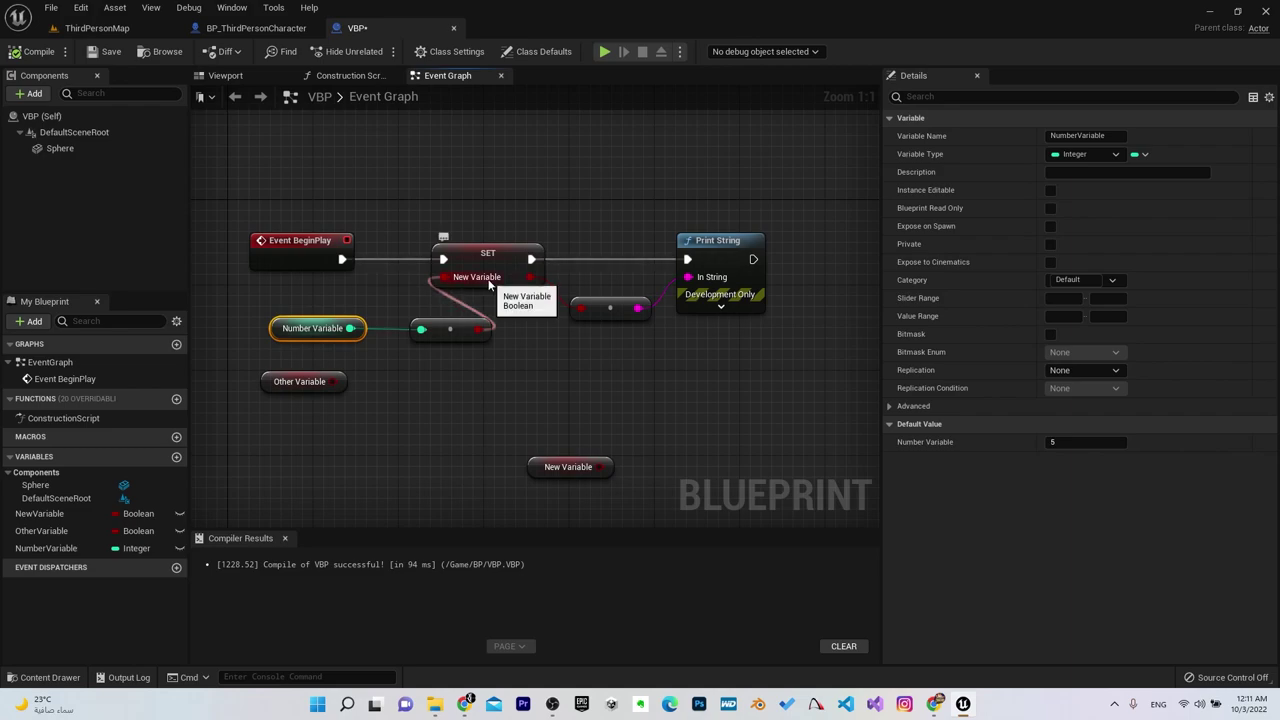
{"action": "left_click", "coordinate": [1085, 442]}
{"action": "type", "text": "0"}
{"action": "key", "text": "Return"}
{"action": "left_click", "coordinate": [523, 374]}
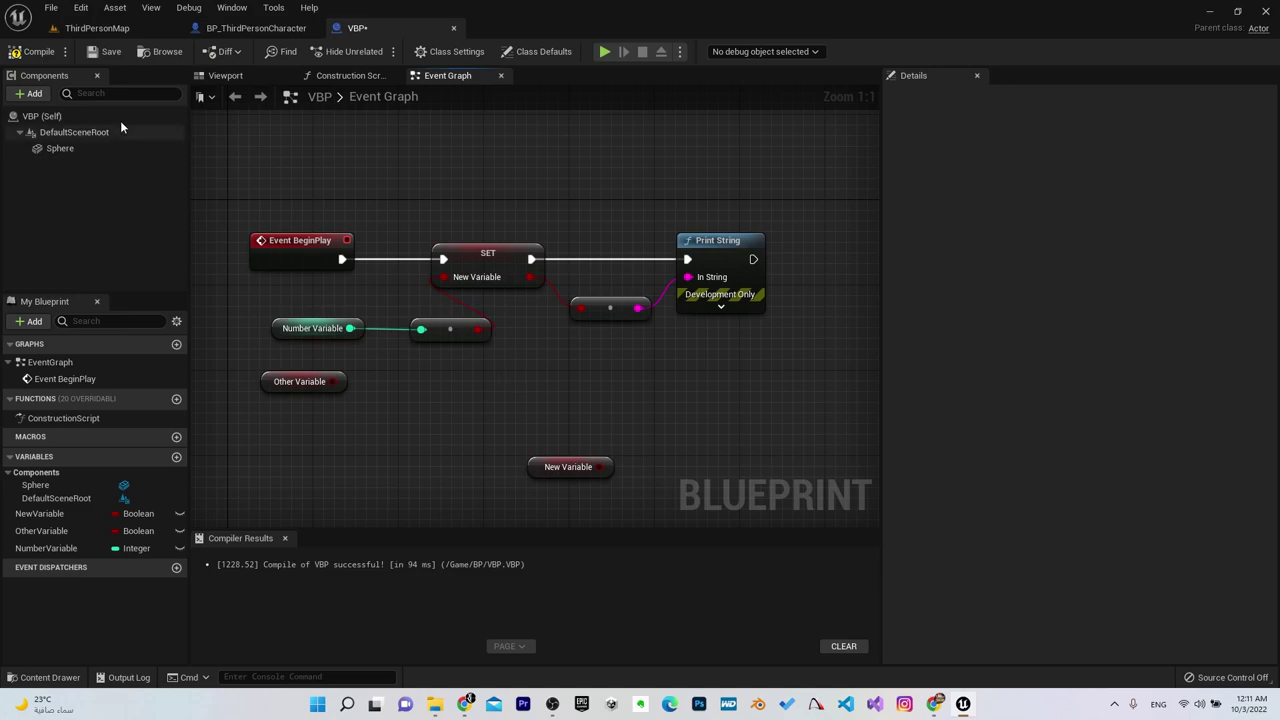
{"action": "left_click", "coordinate": [605, 51]}
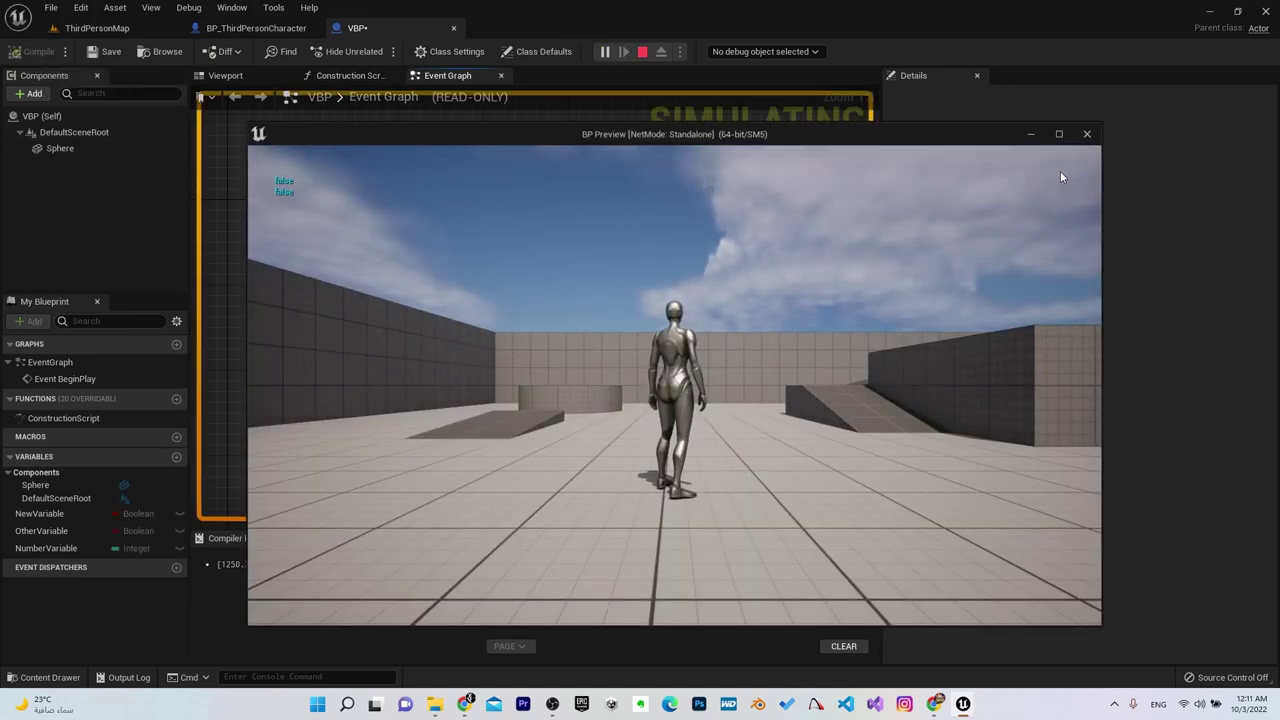
{"action": "left_click", "coordinate": [1087, 133]}
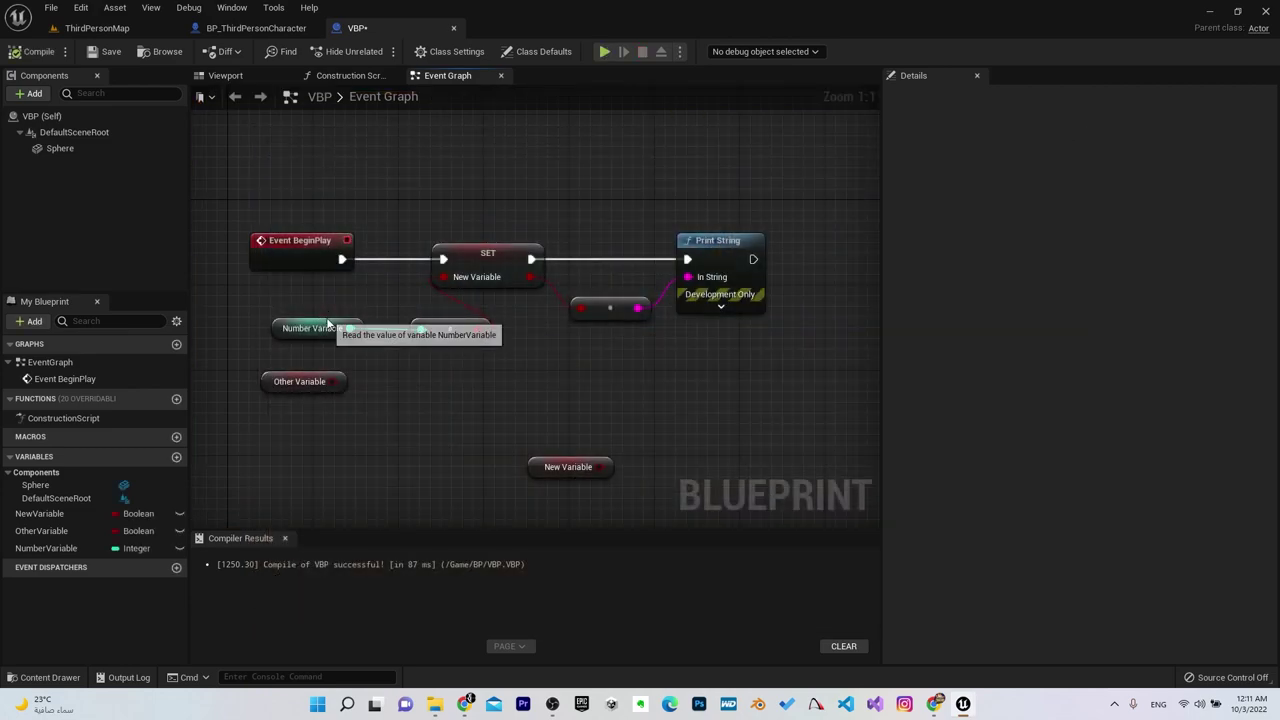
- Set NumberVariable's default to 666, recompile, and run a final test play
{"action": "left_click", "coordinate": [460, 283]}
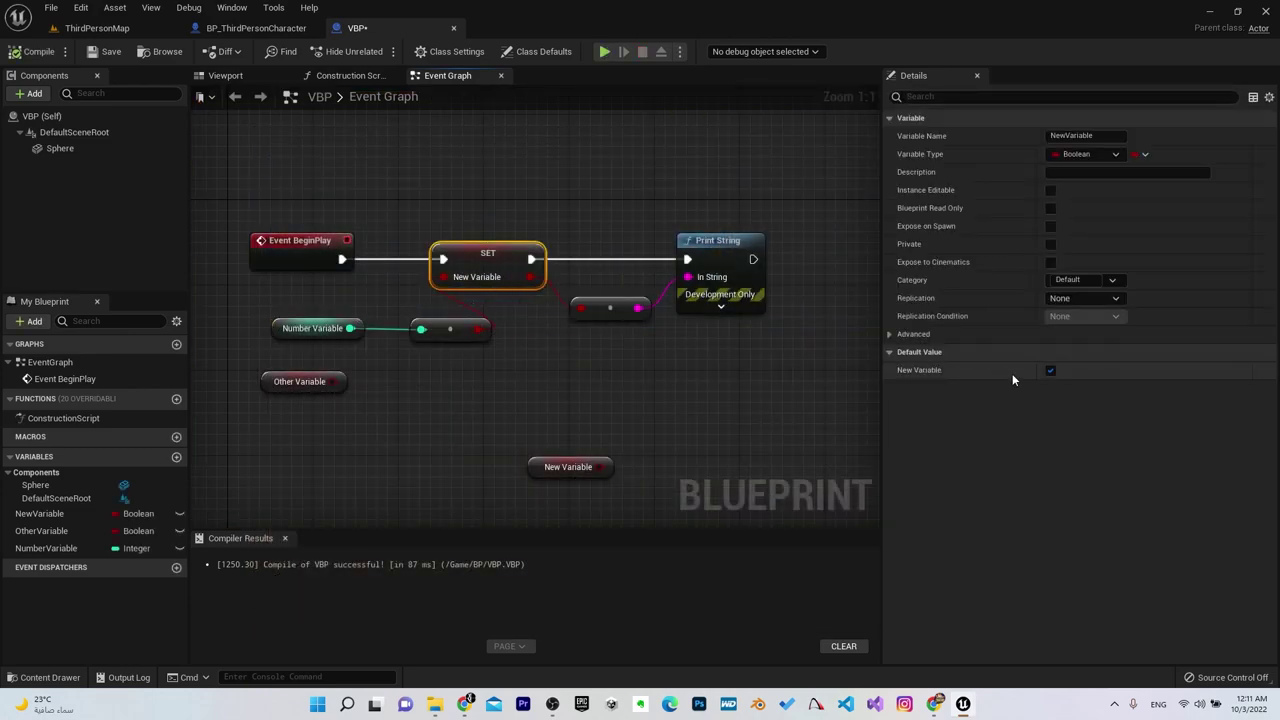
{"action": "left_click", "coordinate": [320, 328]}
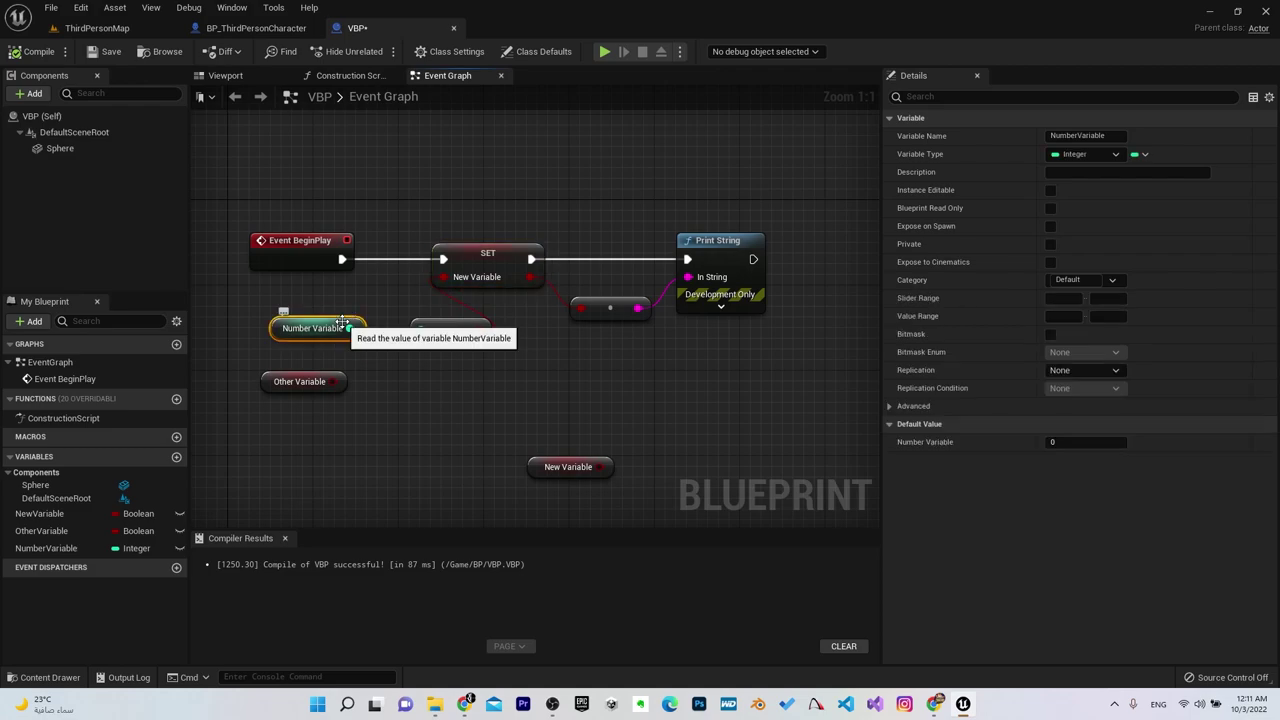
{"action": "left_click", "coordinate": [1060, 446]}
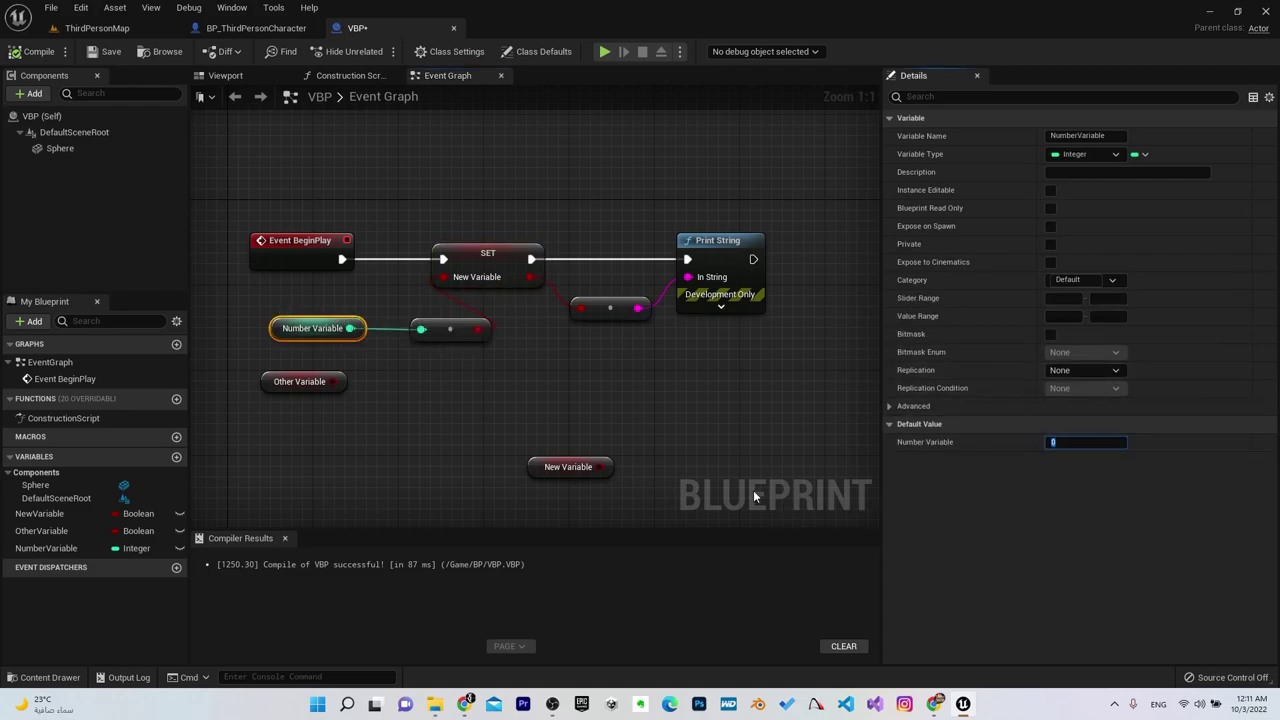
{"action": "type", "text": "666"}
{"action": "left_click", "coordinate": [35, 51]}
{"action": "left_click", "coordinate": [604, 51]}
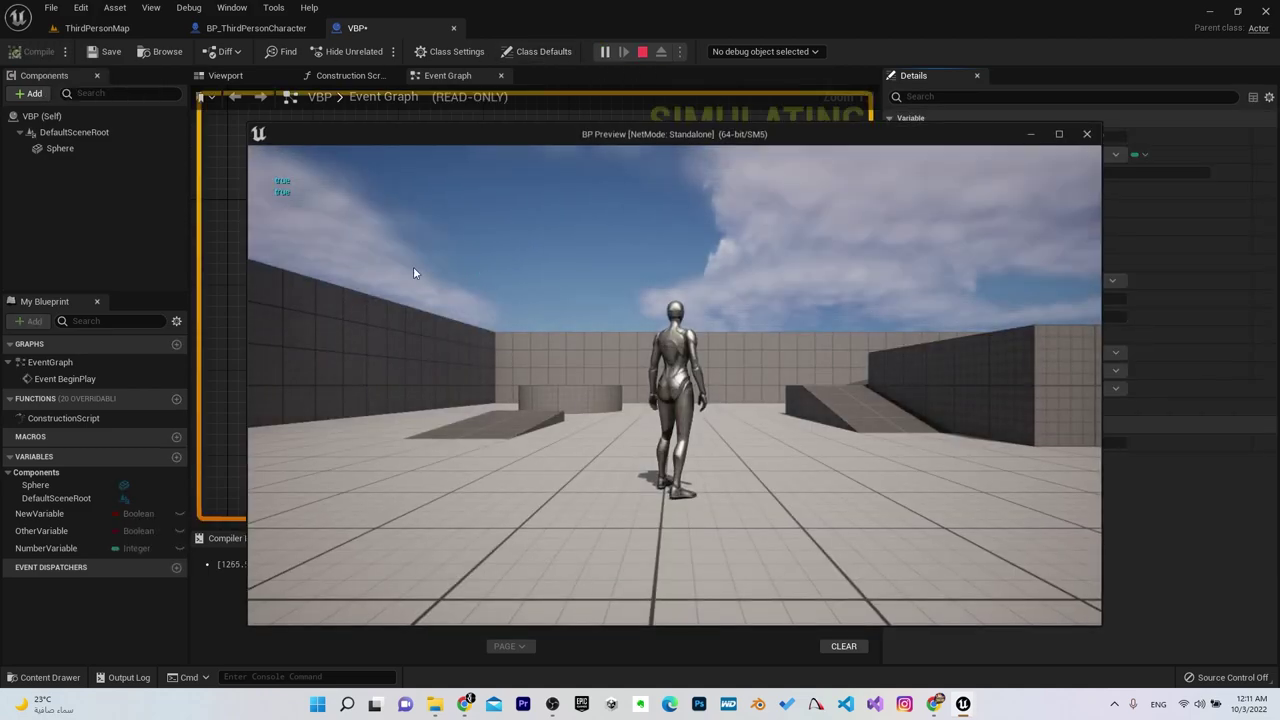
{"action": "left_click", "coordinate": [1087, 133]}
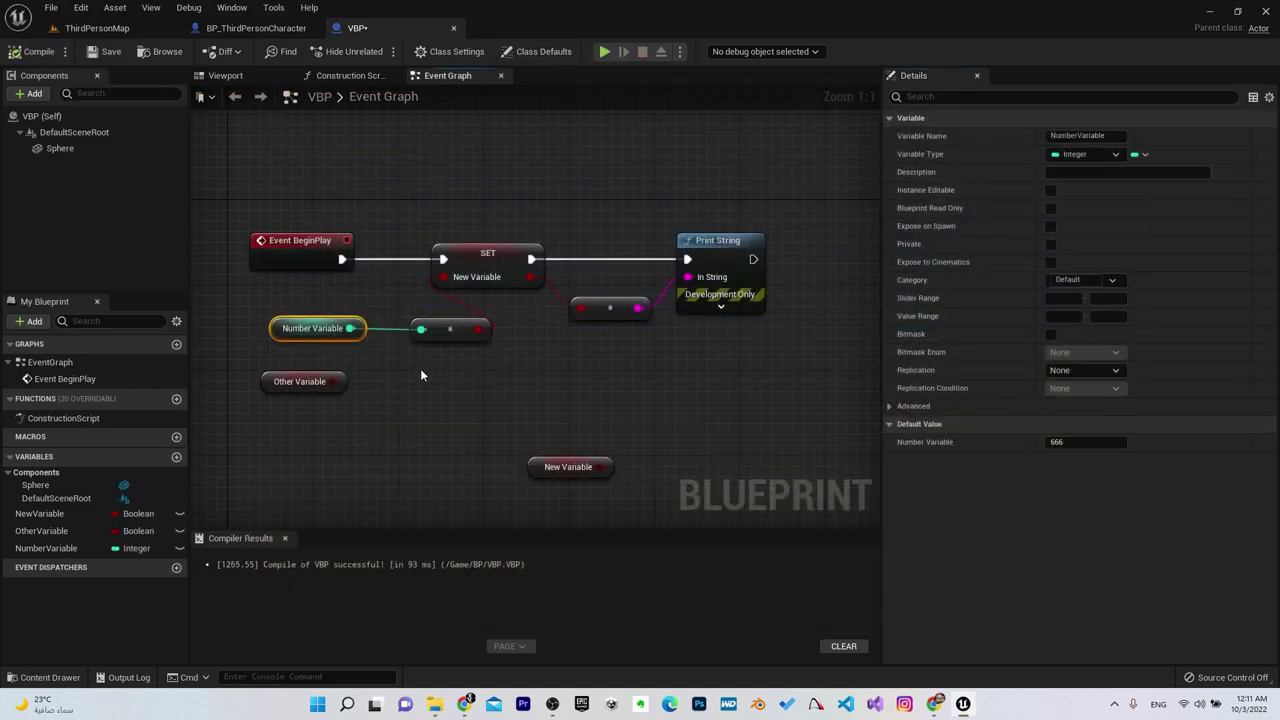
{"action": "left_click", "coordinate": [421, 375]}
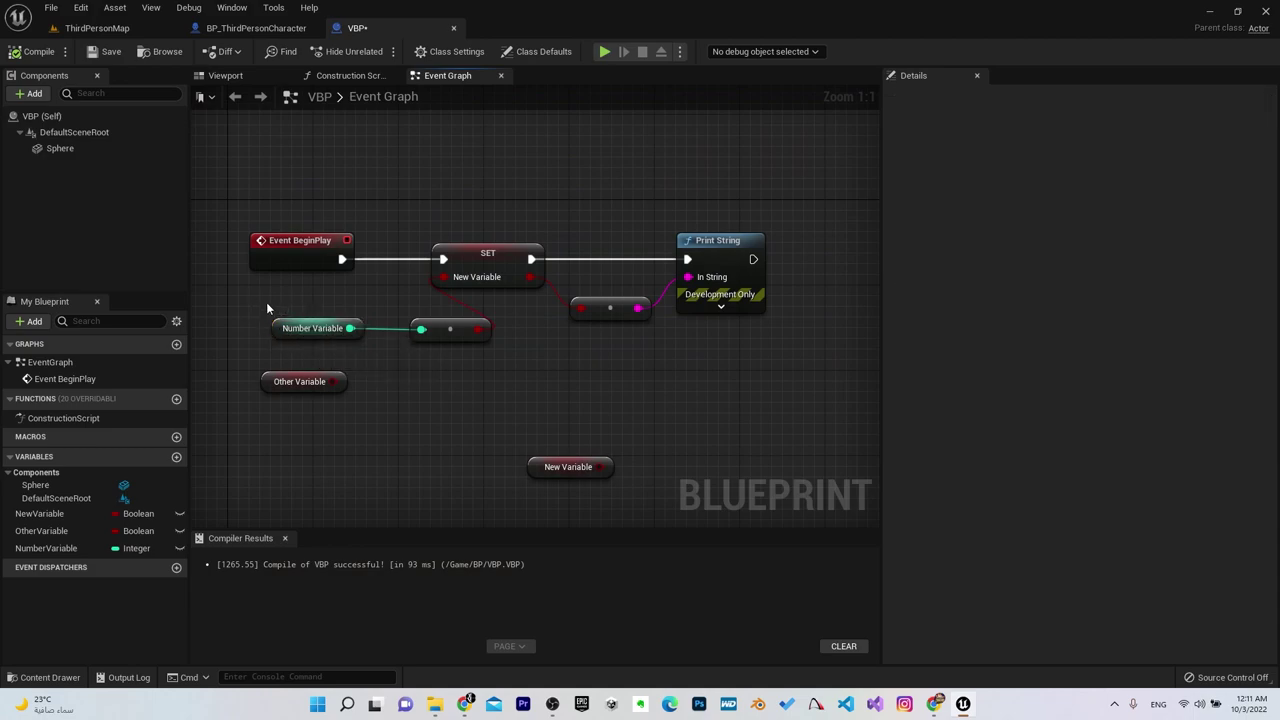
- Move the Number Variable, conversion, and Other Variable nodes into place below SET
{"action": "left_click_drag", "start_coordinate": [266, 308], "coordinate": [446, 389]}
{"action": "left_click", "coordinate": [446, 389]}
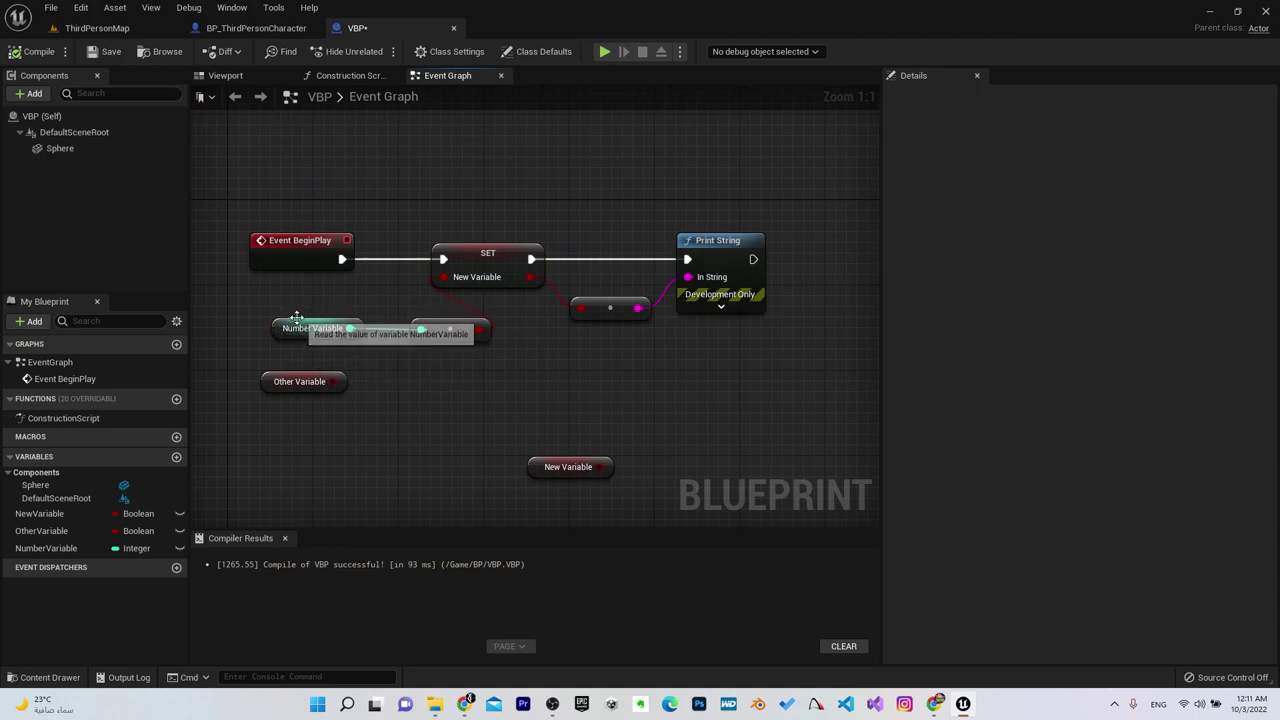
{"action": "mouse_move", "coordinate": [296, 318]}
{"action": "left_mouse_down"}
{"action": "mouse_move", "coordinate": [478, 375]}
{"action": "mouse_move", "coordinate": [341, 317]}
{"action": "left_mouse_up"}
{"action": "left_click", "coordinate": [422, 390]}
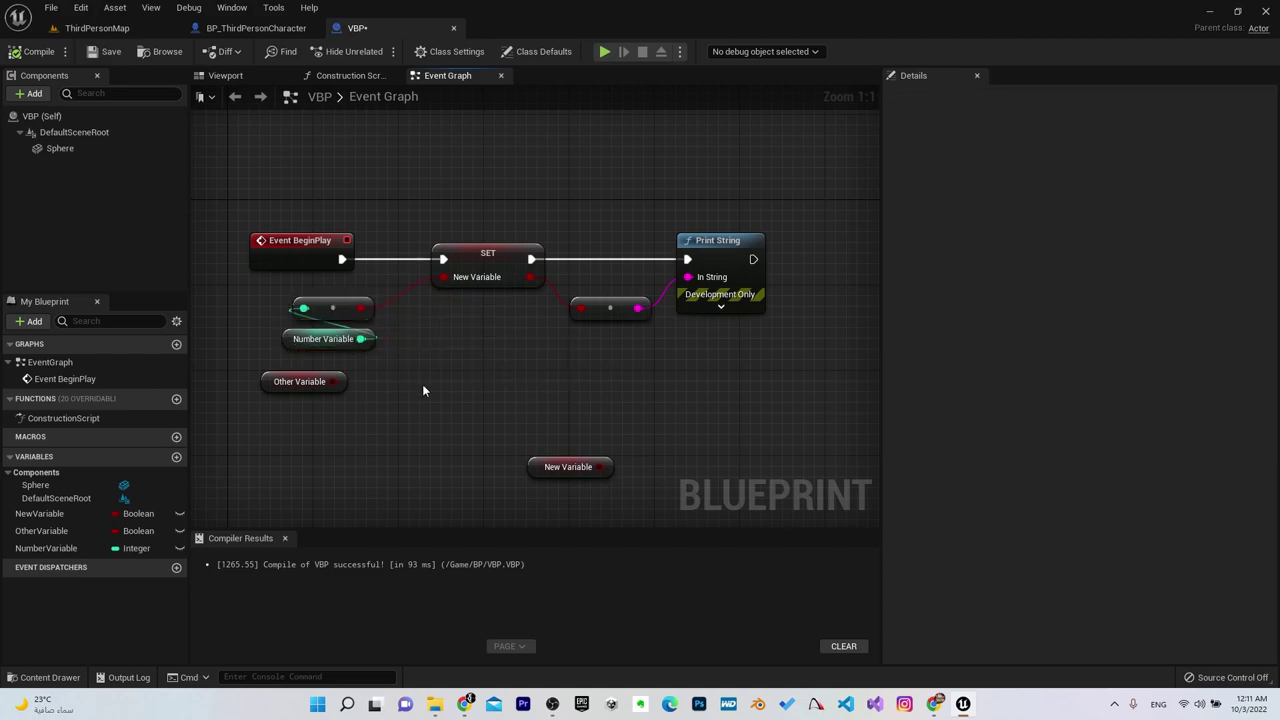
{"action": "left_click_drag", "start_coordinate": [333, 373], "coordinate": [440, 405]}
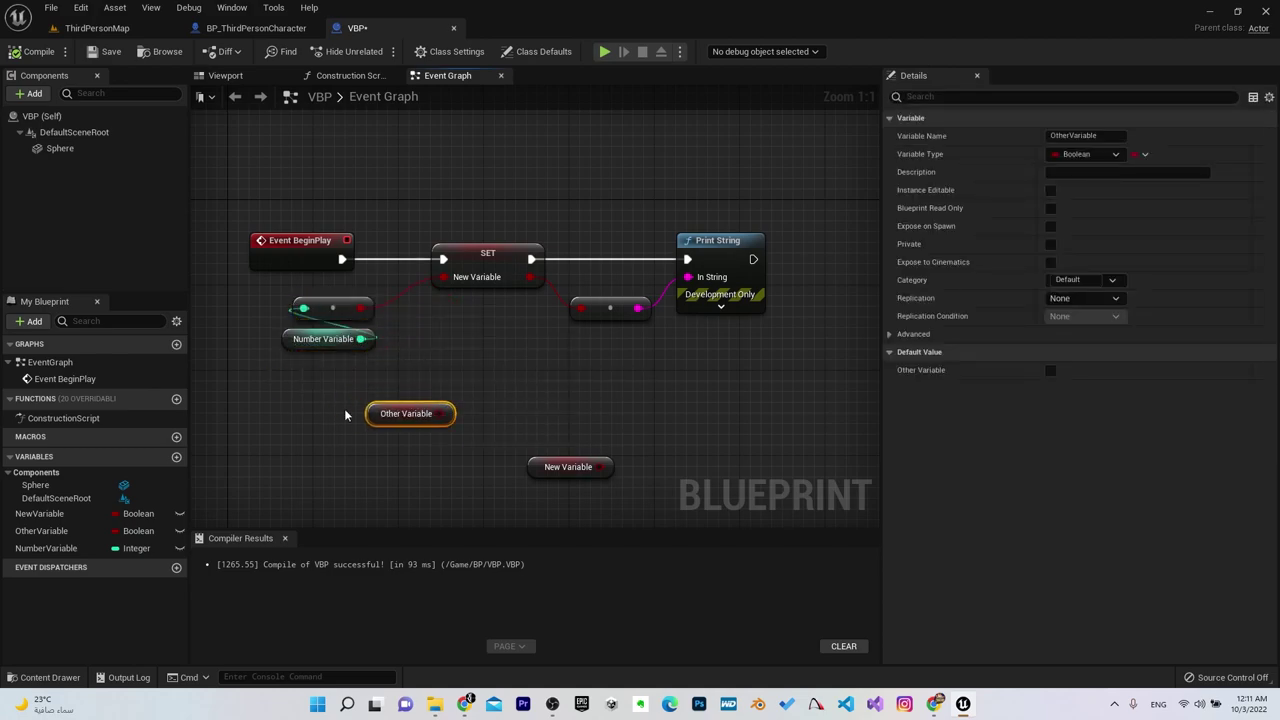
{"action": "left_click", "coordinate": [254, 427]}
- Create a String-type variable named String and drop its getter into the graph
{"action": "left_click", "coordinate": [176, 456]}
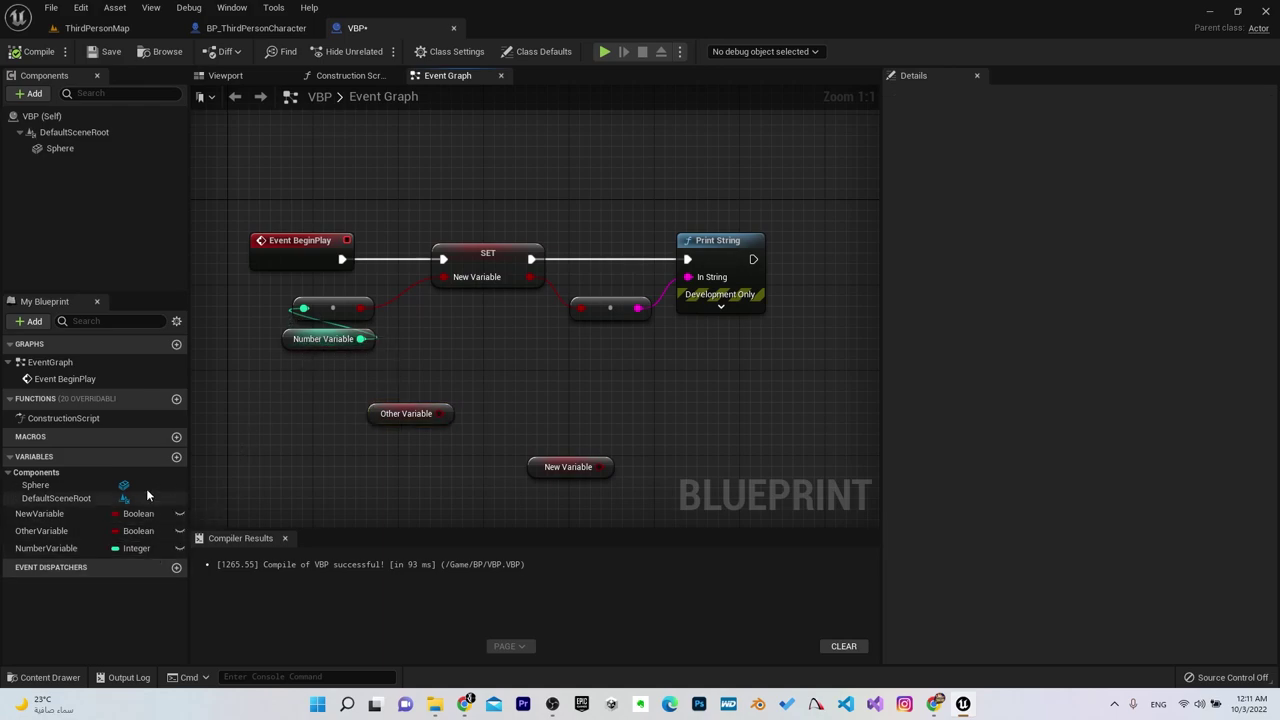
{"action": "type", "text": "String"}
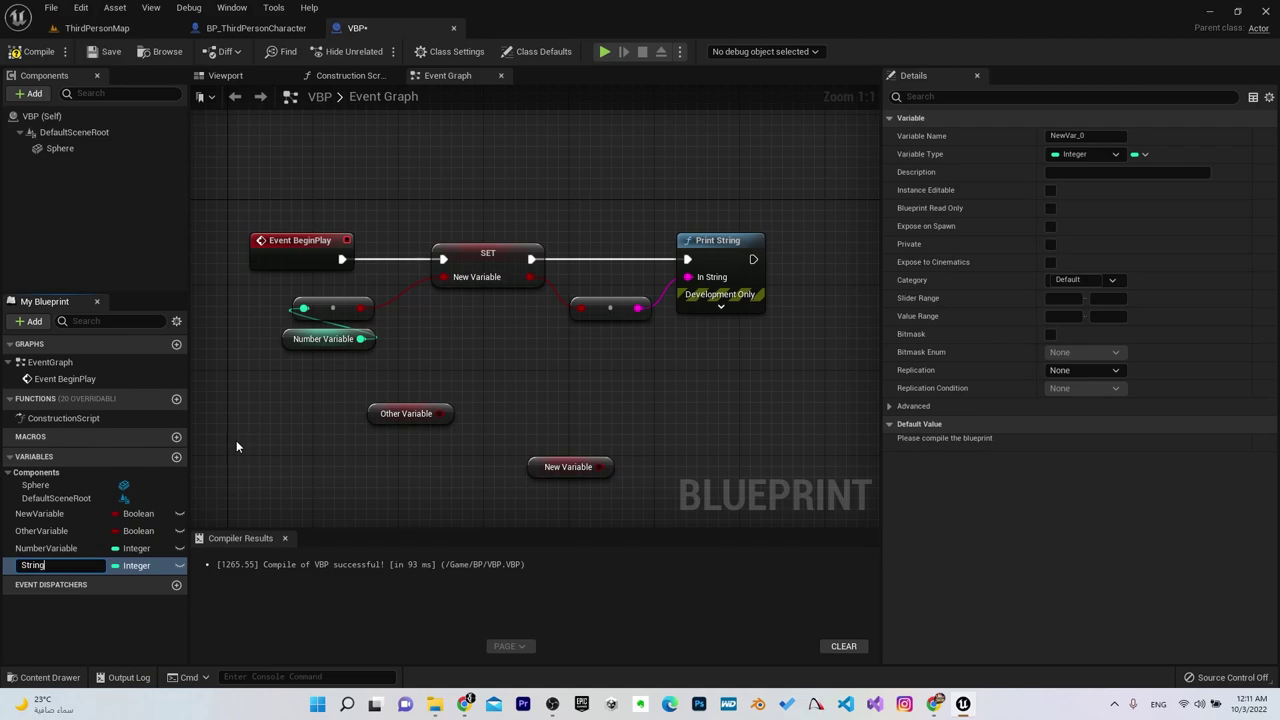
{"action": "key", "text": "Return"}
{"action": "left_click", "coordinate": [163, 562]}
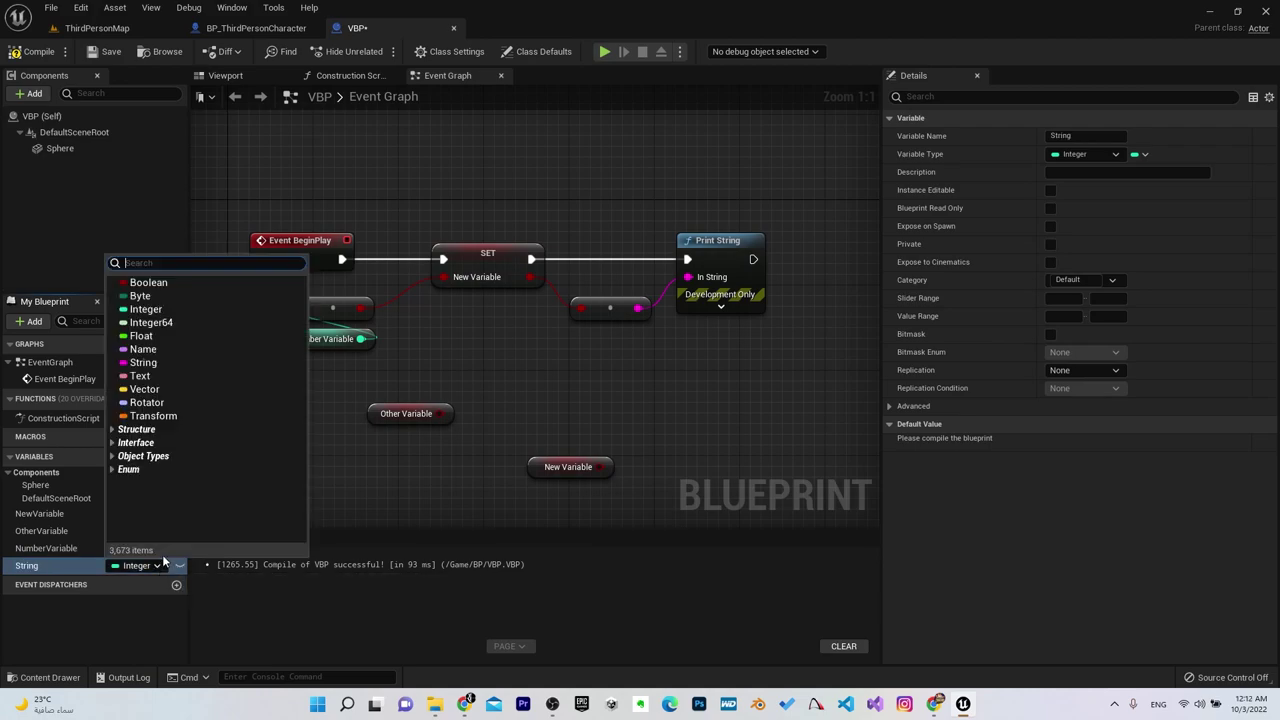
{"action": "left_click", "coordinate": [143, 362]}
{"action": "mouse_move", "coordinate": [28, 566]}
{"action": "left_mouse_down"}
{"action": "mouse_move", "coordinate": [442, 375]}
{"action": "mouse_move", "coordinate": [478, 317]}
{"action": "mouse_move", "coordinate": [439, 281]}
{"action": "mouse_move", "coordinate": [462, 281]}
{"action": "mouse_move", "coordinate": [516, 362]}
{"action": "left_mouse_up"}
{"action": "left_click", "coordinate": [459, 384]}
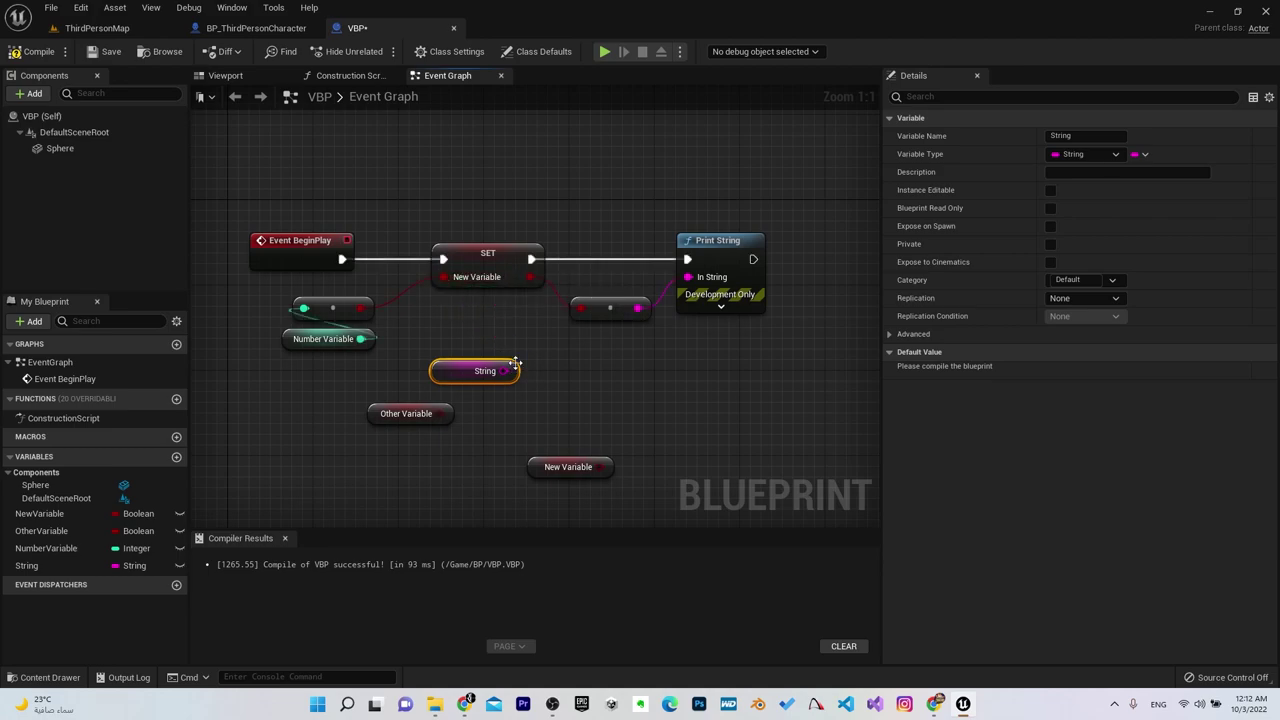
{"action": "left_click", "coordinate": [483, 279]}
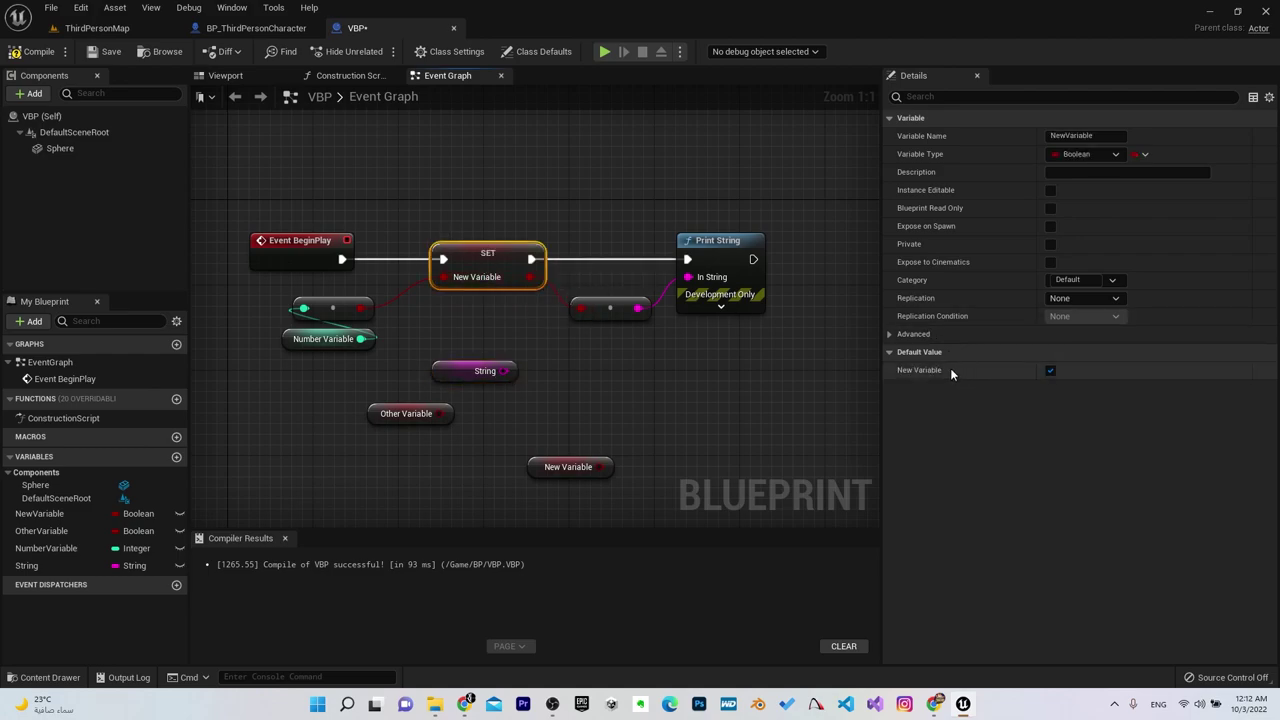
{"action": "left_click_drag", "start_coordinate": [506, 366], "coordinate": [447, 280]}
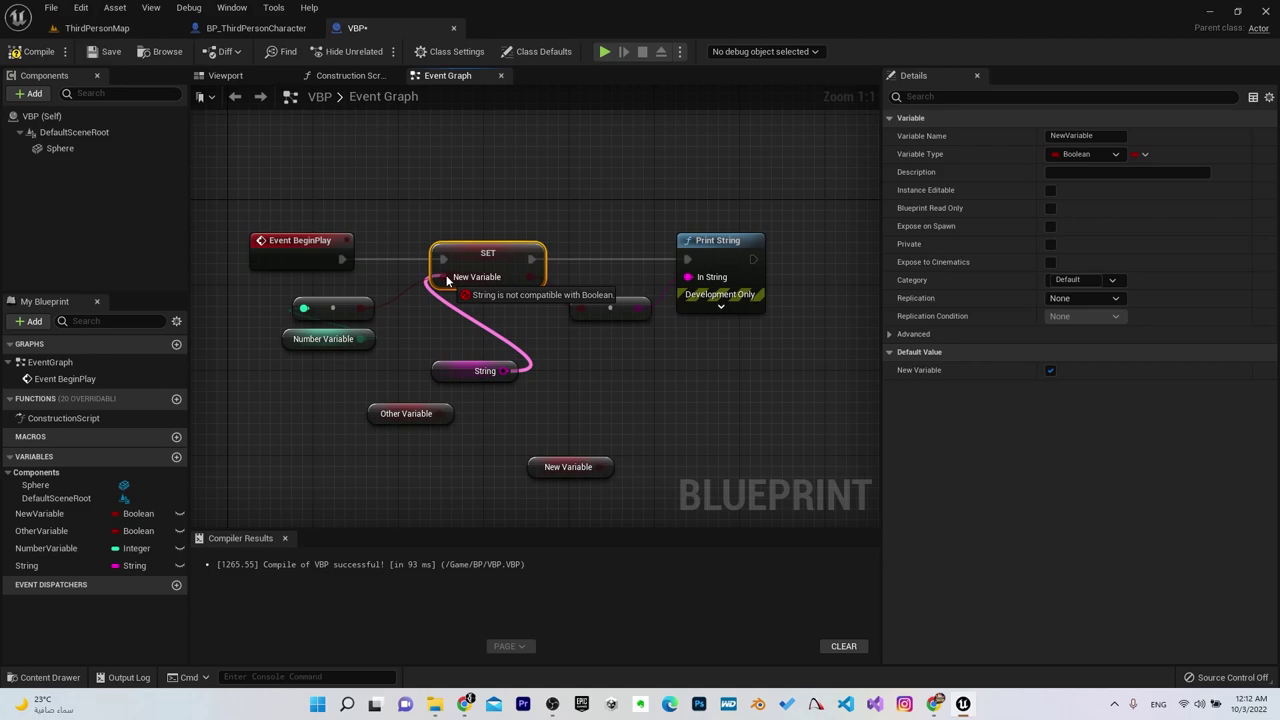
{"action": "left_click_drag", "start_coordinate": [447, 280], "coordinate": [447, 280]}
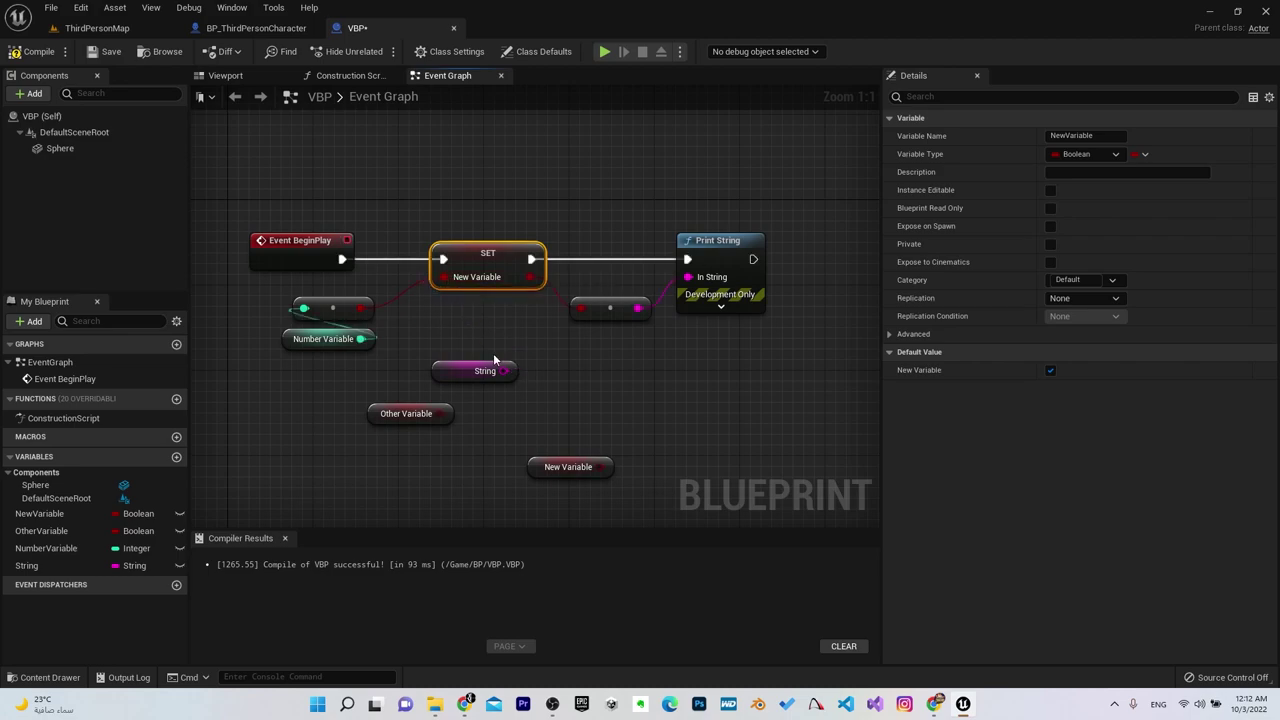